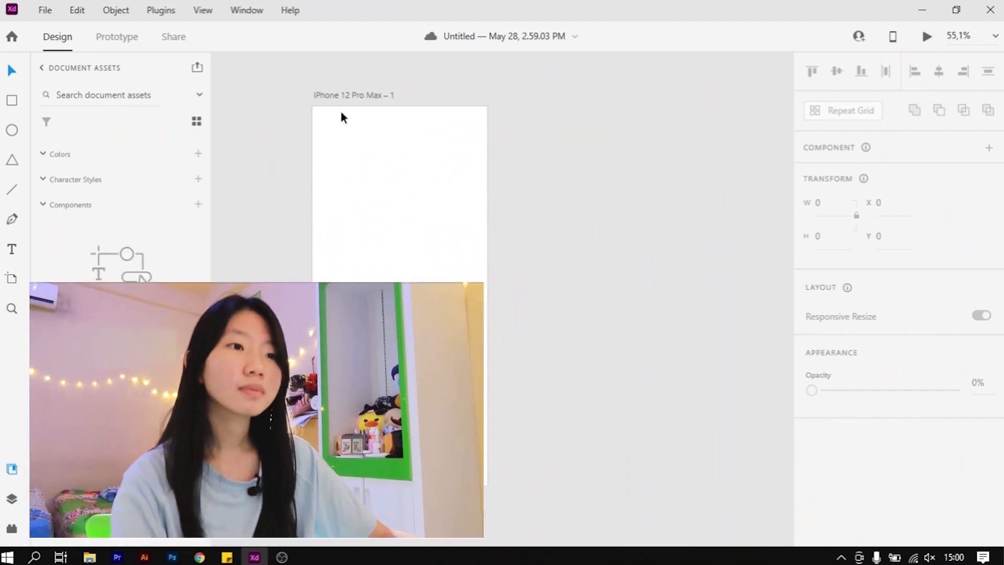
Draw a rectangle about 373 by 62 near the top of the iPhone 12 Pro Max artboard.
scroll(341, 116, "up", 3)
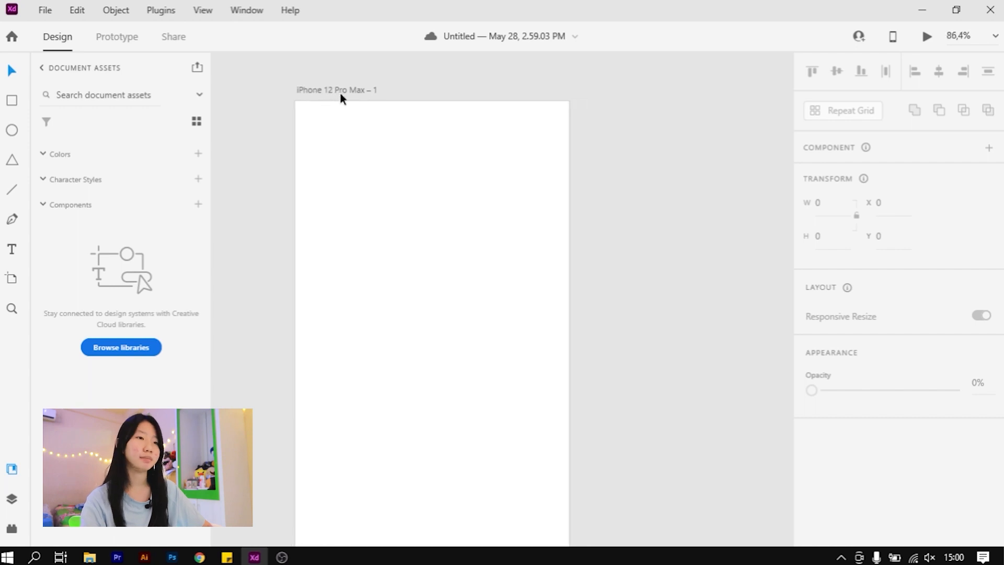
scroll(341, 96, "down", 3)
left_click(361, 90)
left_click(541, 129)
scroll(365, 90, "up", 2)
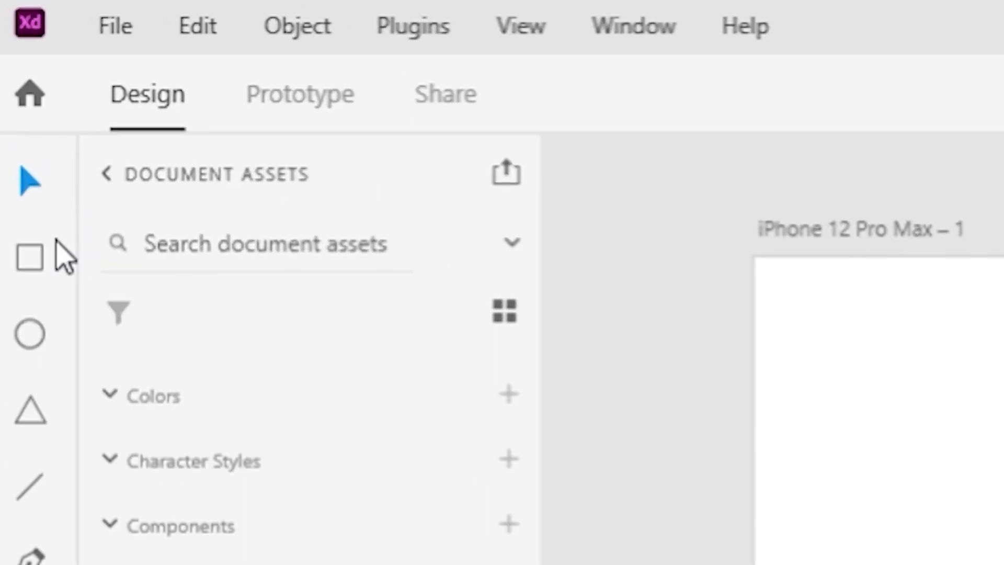
left_click(37, 260)
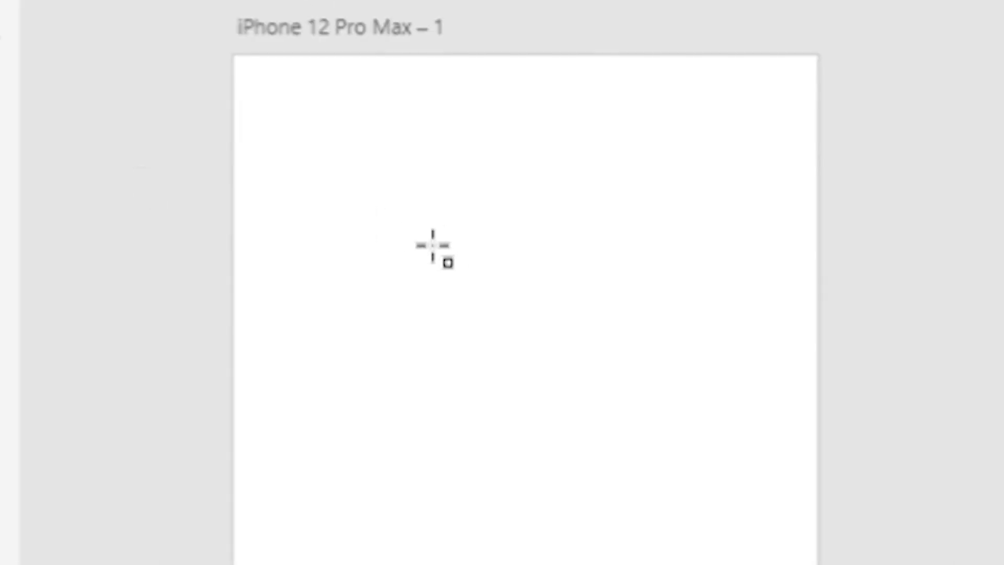
left_click_drag(268, 201, 780, 284)
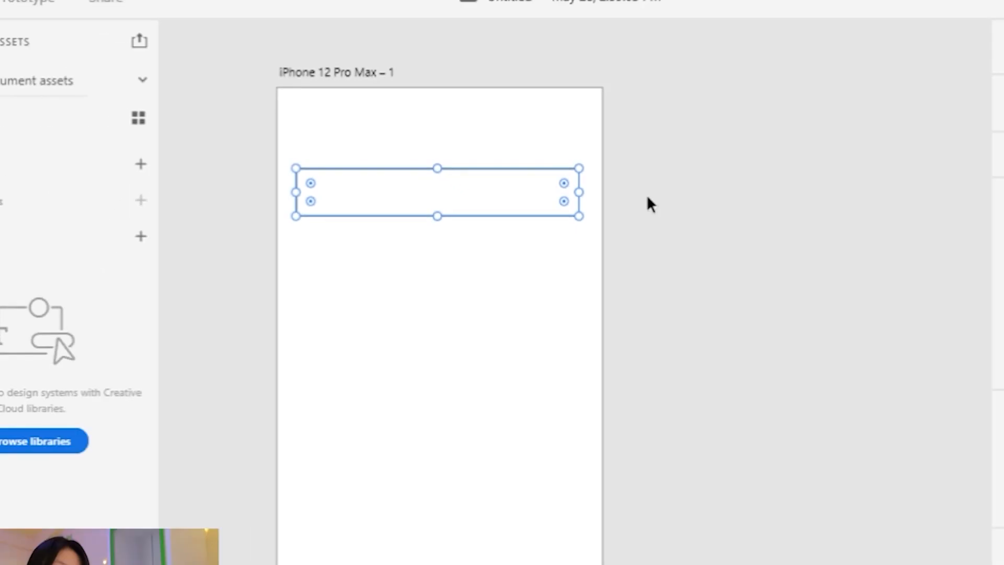
Turn on the layout grid for the iPhone 12 Pro Max artboard.
left_click(381, 27)
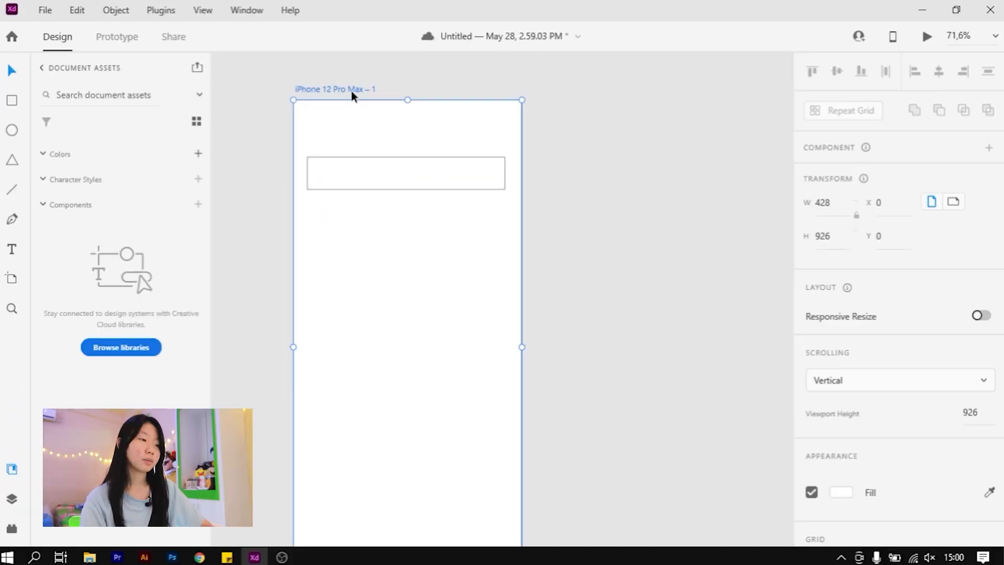
scroll(941, 345, "down", 1)
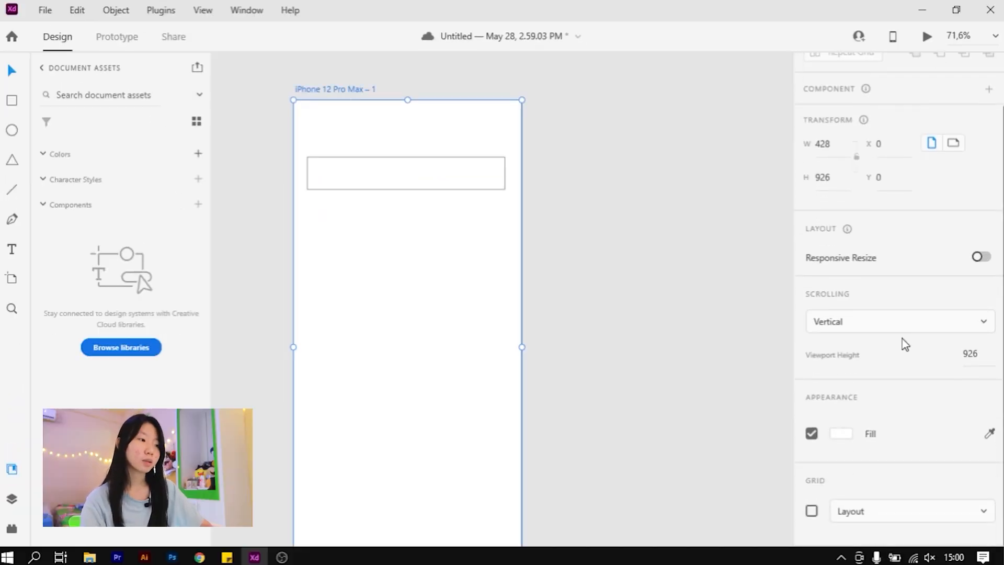
left_click(812, 511)
scroll(879, 448, "down", 4)
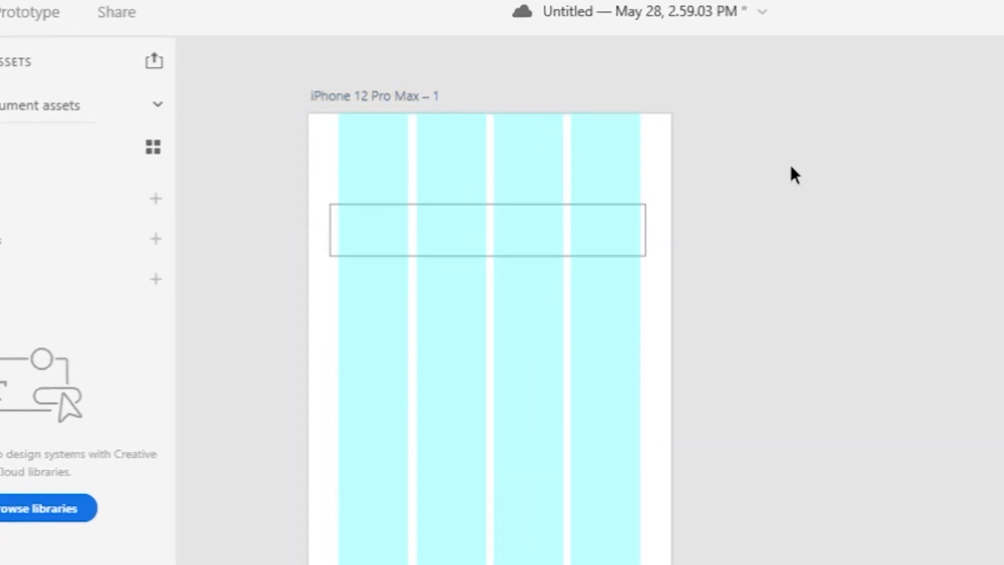
left_click(594, 132)
Switch the artboard's layout grid to individual margins and set the left margin to 16.
left_click(409, 101)
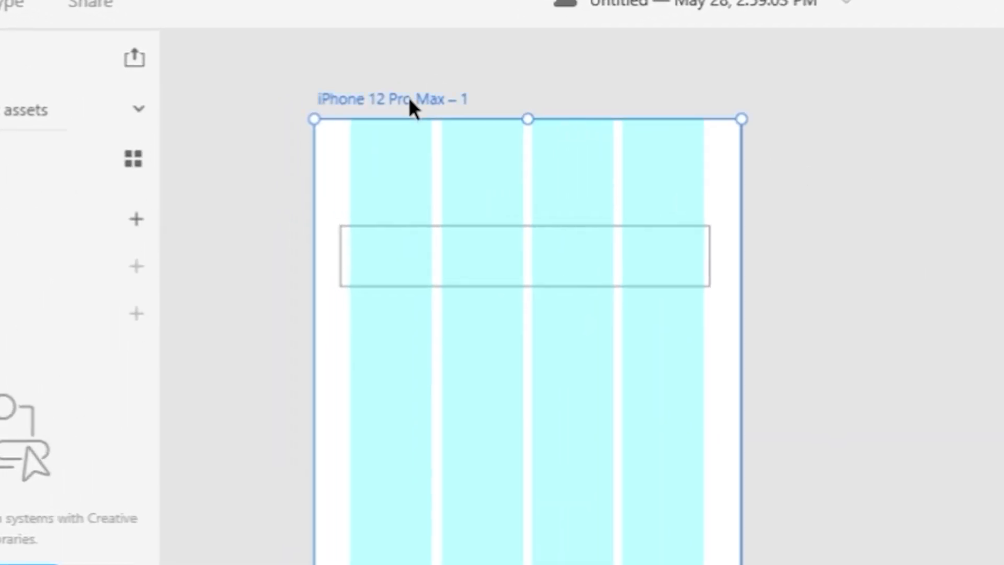
scroll(975, 324, "down", 6)
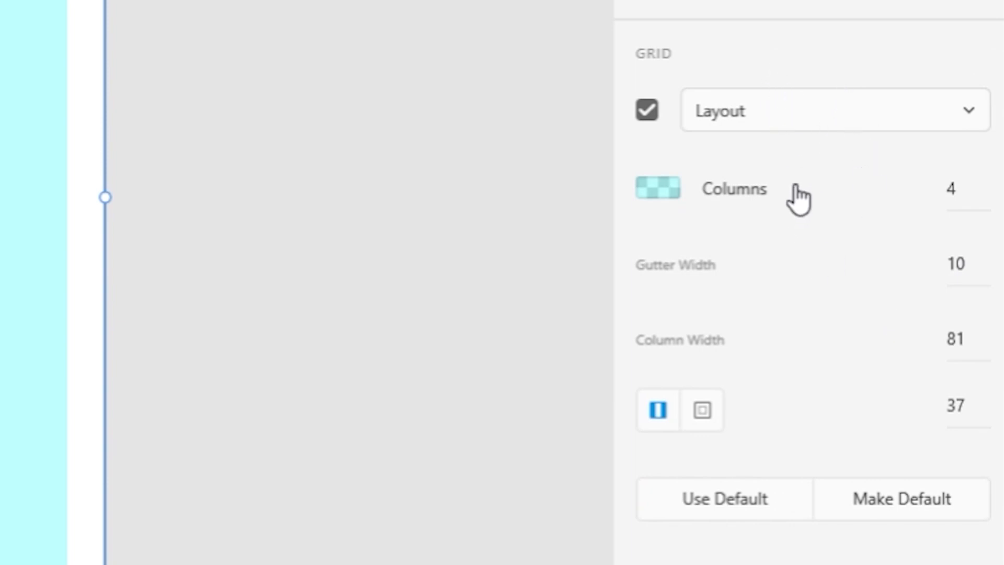
left_click(956, 276)
left_click(955, 404)
type("16")
key("Return")
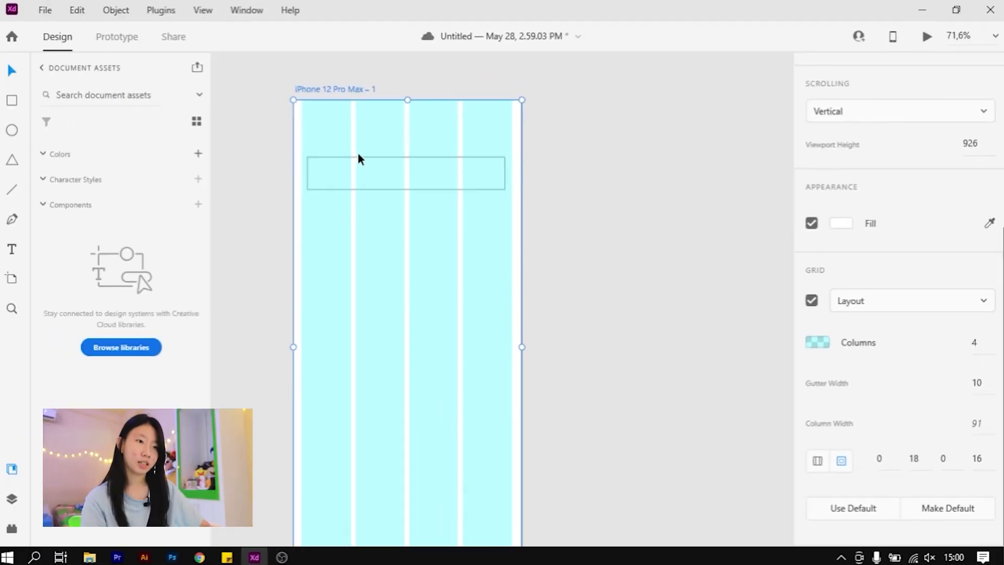
scroll(358, 159, "up", 2)
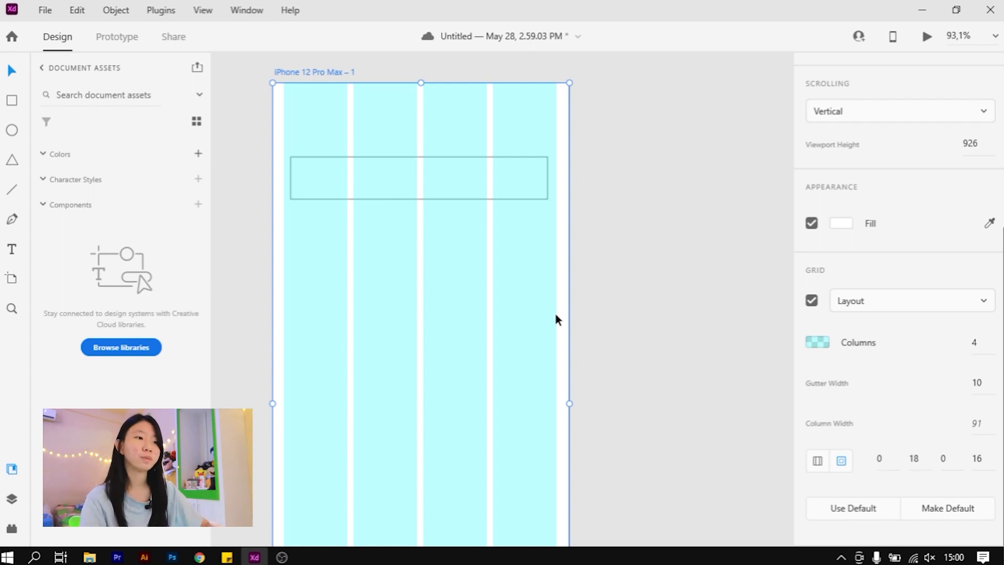
Fit the rectangle to the grid columns at X 16, Y 134 with a width of 394, and save the document.
left_click(615, 253)
left_click(453, 172)
scroll(395, 172, "down", 3)
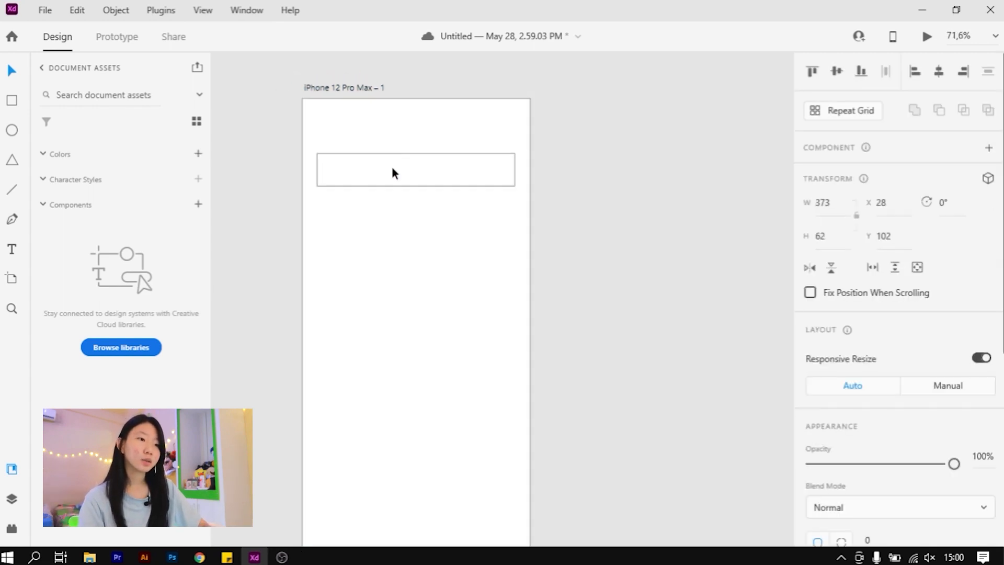
scroll(413, 188, "up", 3)
left_click_drag(438, 187, 426, 210)
left_click_drag(539, 188, 553, 188)
left_click(482, 188)
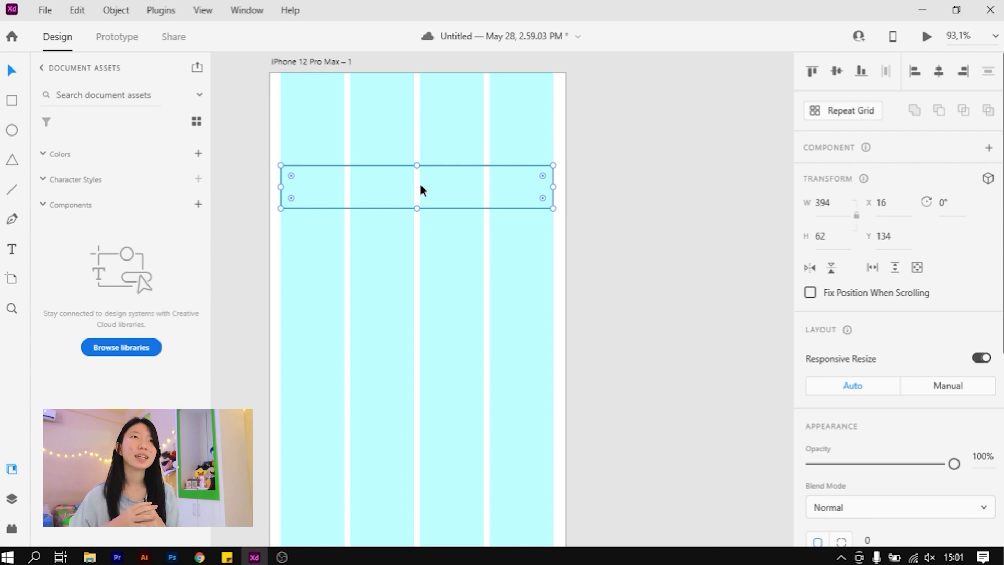
key("ctrl+s")
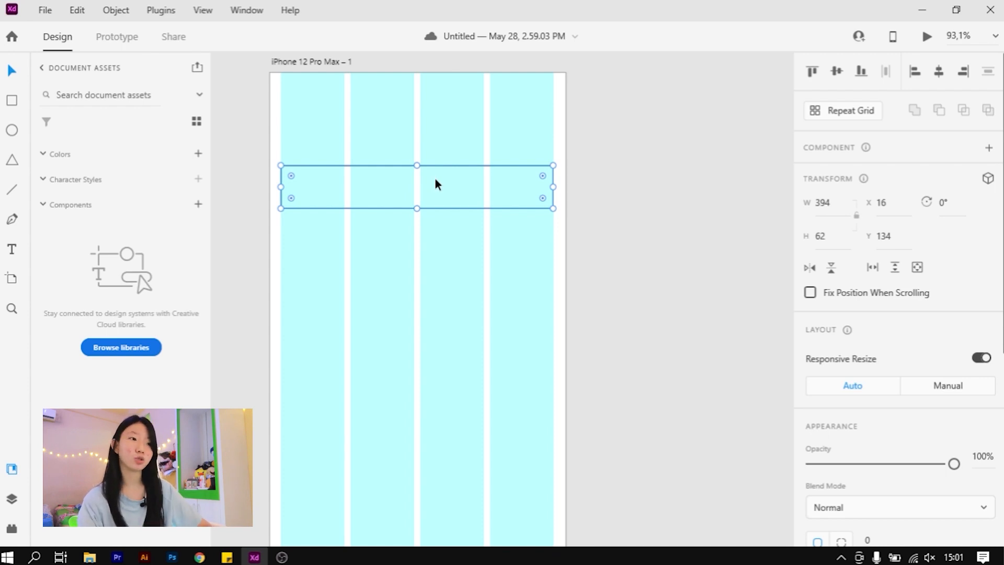
Move the rectangle straight down to about the middle of the artboard, keeping it aligned with the grid columns.
left_click(497, 260)
scroll(344, 137, "down", 2)
scroll(378, 179, "up", 2)
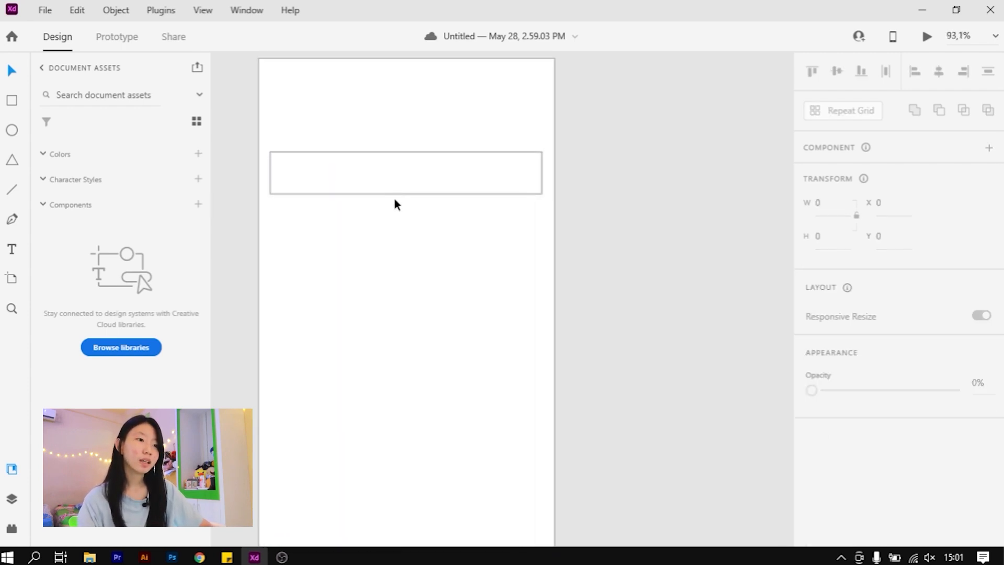
left_click(396, 195)
left_click_drag(419, 194, 491, 411)
scroll(484, 343, "down", 3)
left_click(481, 339)
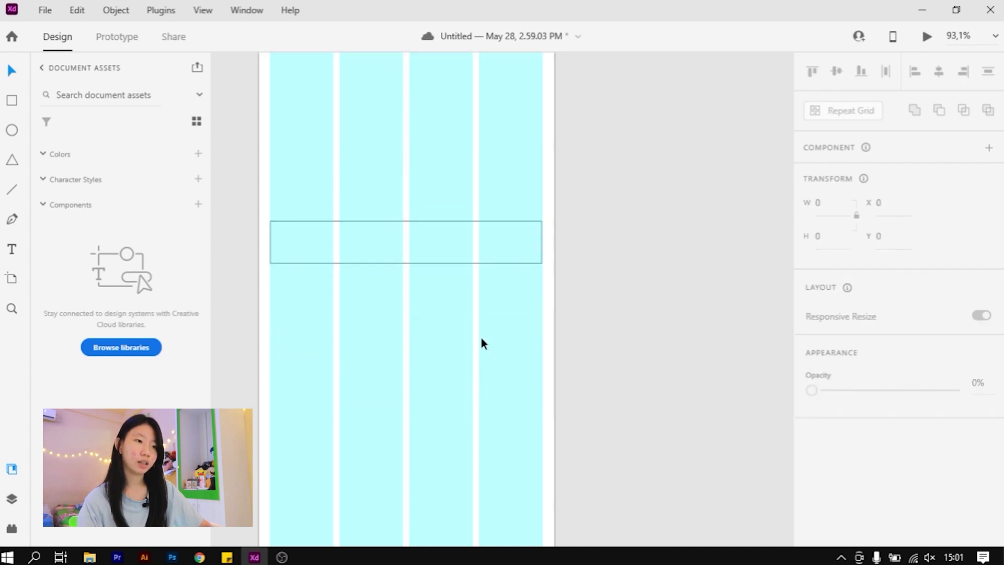
Fill the rectangle with the solid green #54BF2F.
left_click(428, 260)
scroll(909, 362, "down", 5)
scroll(908, 362, "down", 1)
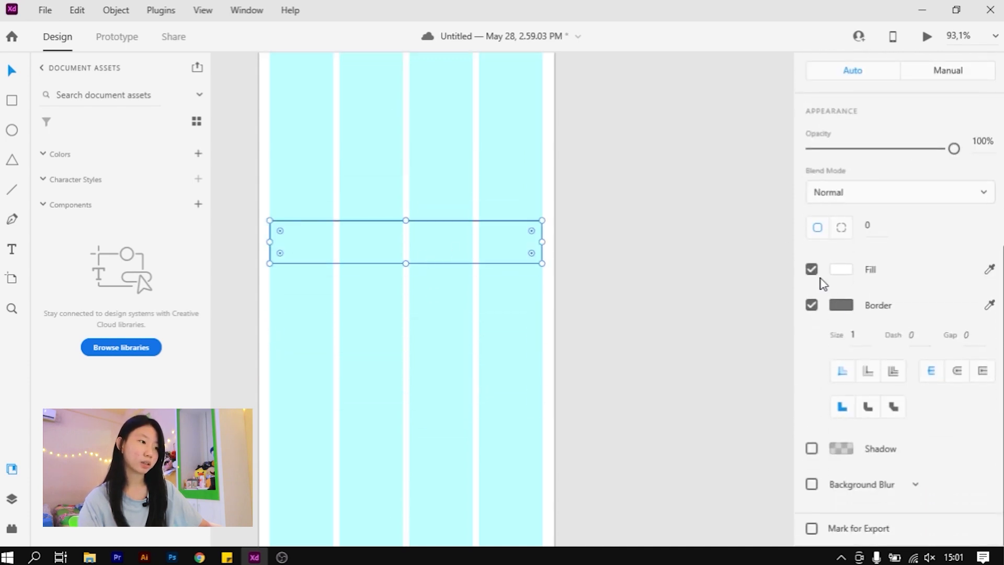
left_click(842, 271)
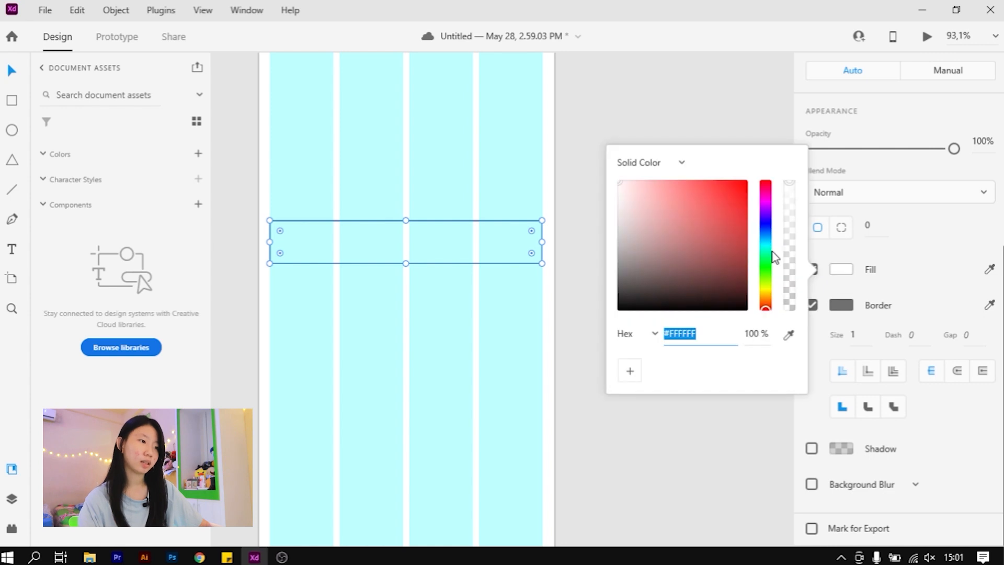
left_click(767, 268)
left_click(716, 188)
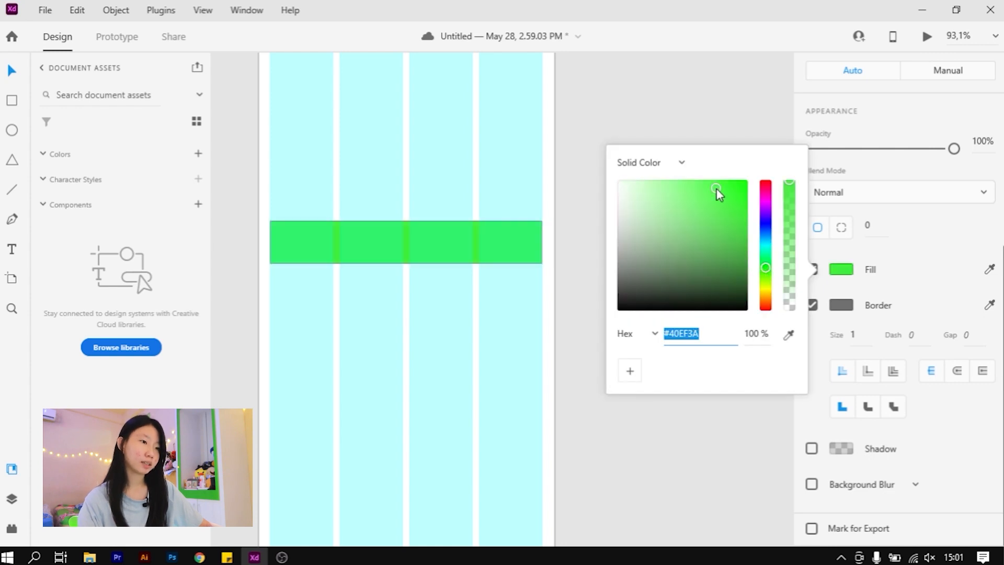
left_click_drag(766, 268, 772, 283)
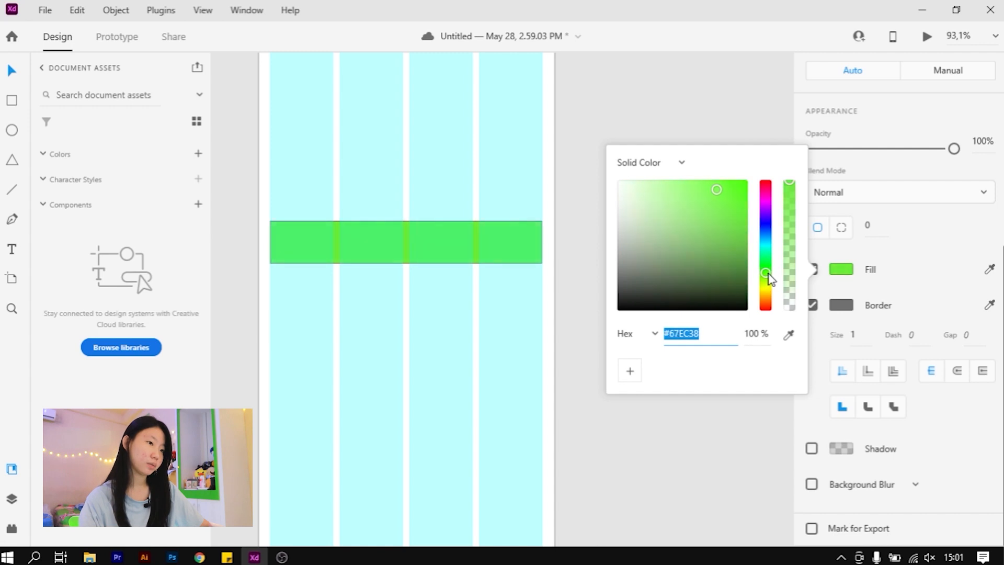
scroll(417, 197, "up", 5)
left_click(715, 216)
left_click_drag(715, 216, 716, 213)
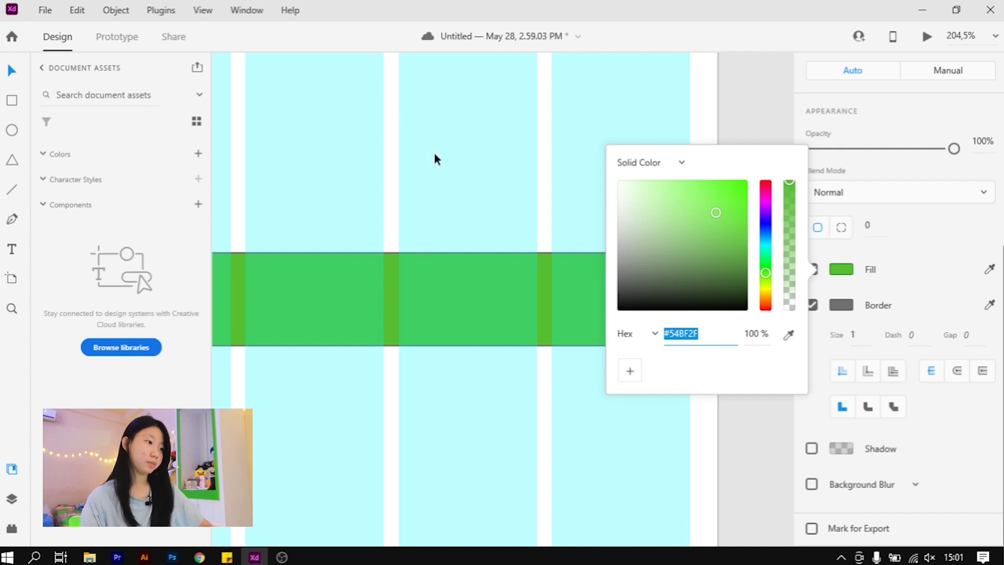
scroll(542, 224, "down", 5)
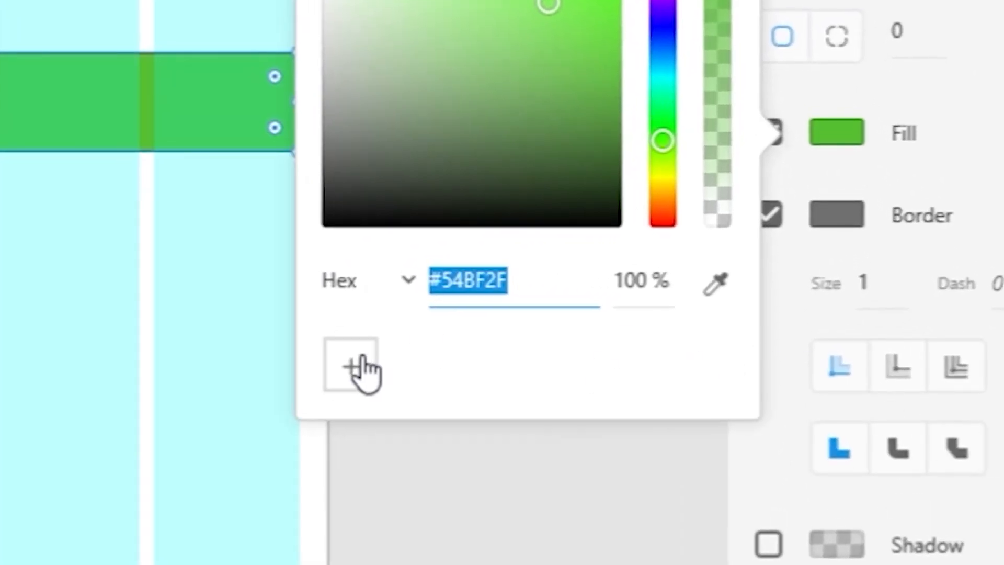
Save the green #54BF2F as a reusable swatch in the color picker and close the picker.
left_click(356, 376)
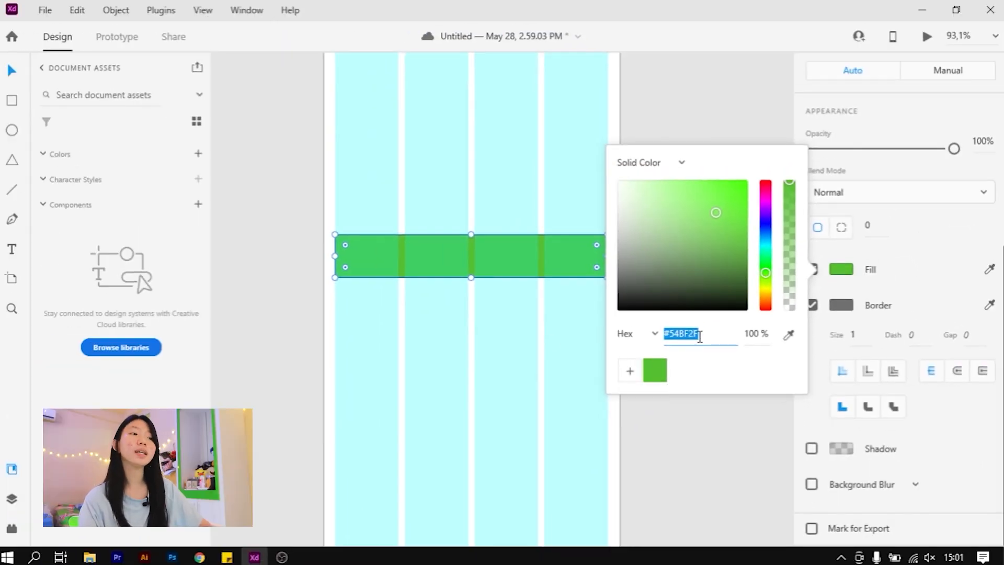
left_click_drag(693, 337, 668, 337)
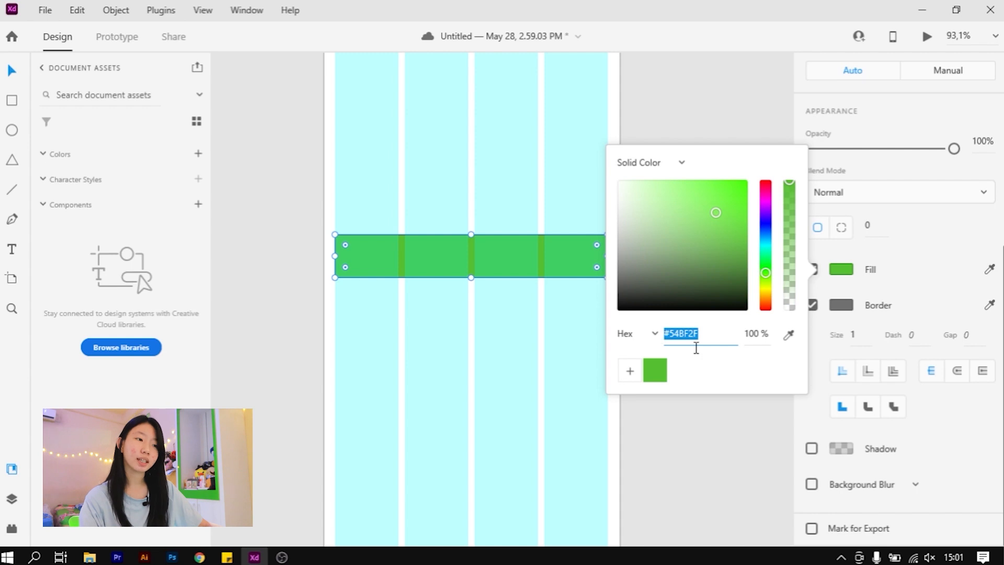
left_click(821, 335)
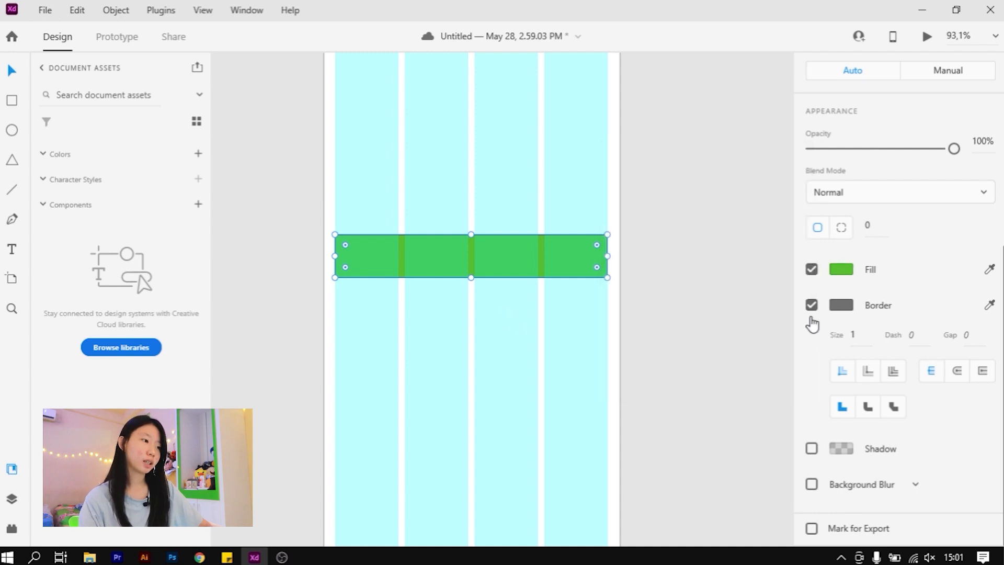
Remove the green rectangle's border and set its corner radius to 8.
left_click(812, 305)
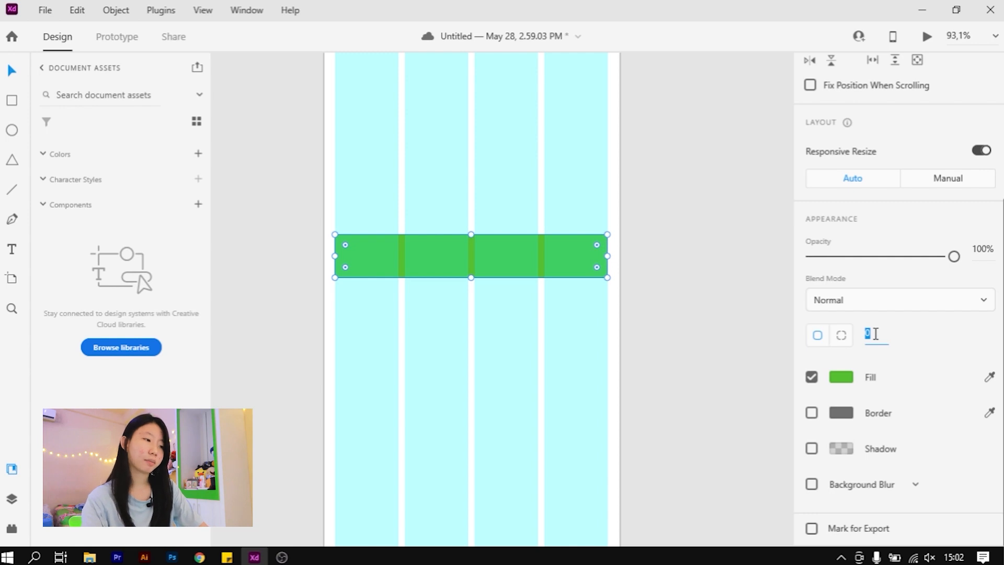
key("Return")
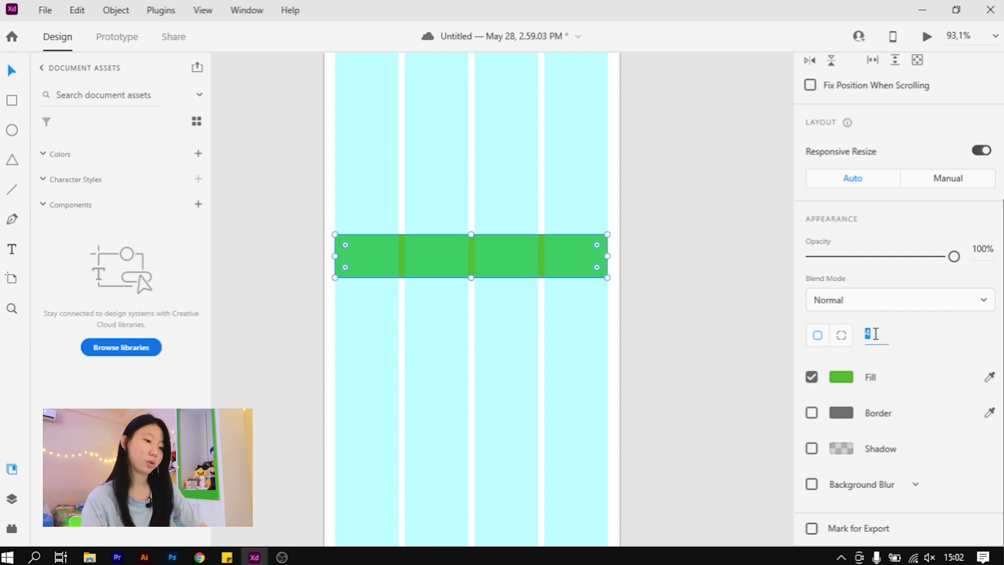
type("8")
key("Return")
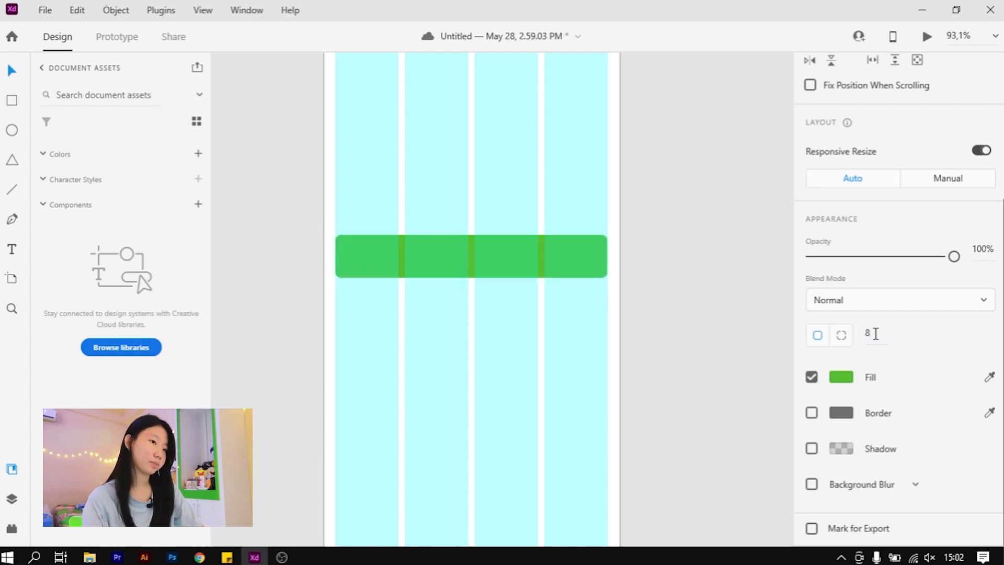
left_click(674, 247)
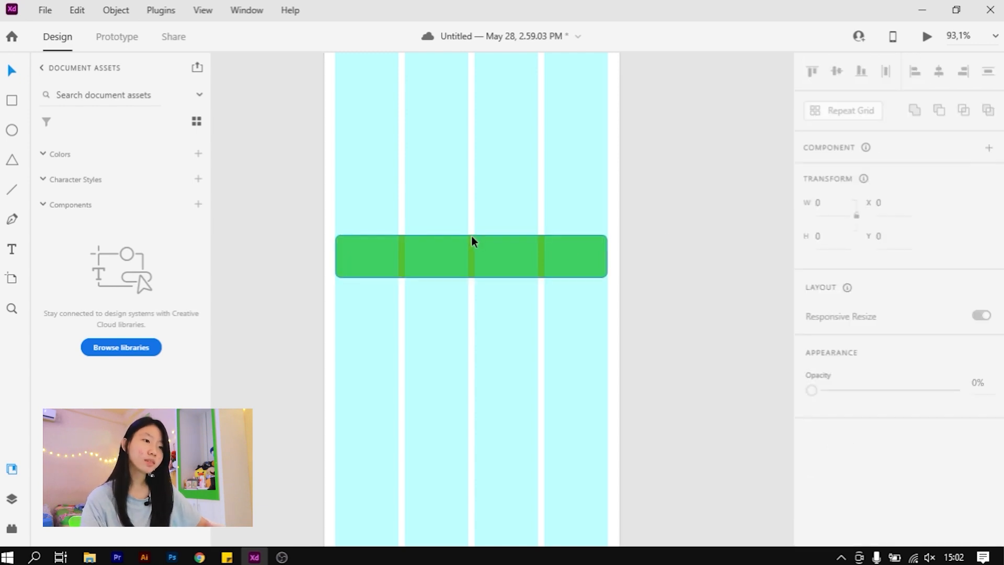
Add the text "Sign Up" on the green rectangle, near its center.
scroll(473, 241, "up", 3)
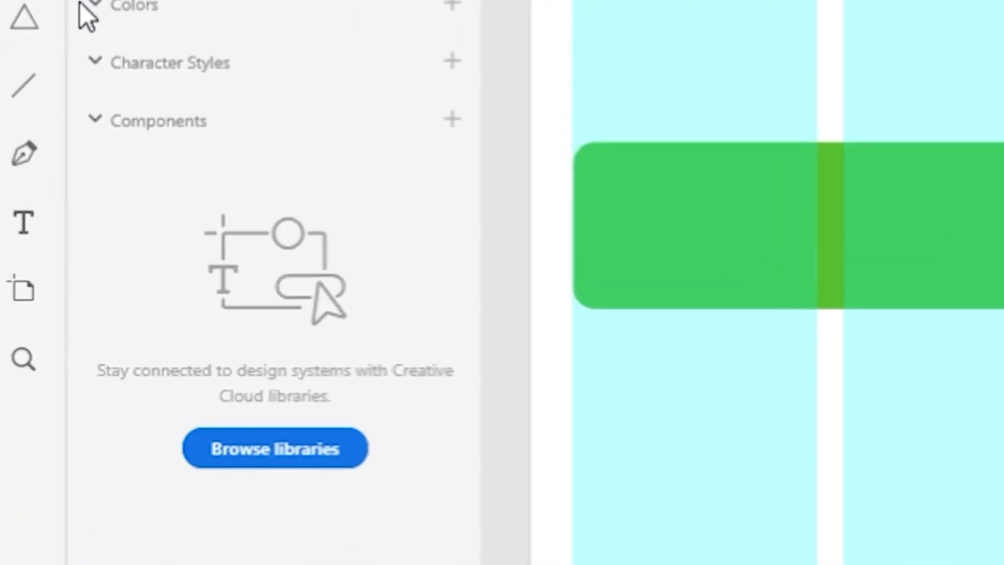
left_click(27, 224)
left_click(459, 228)
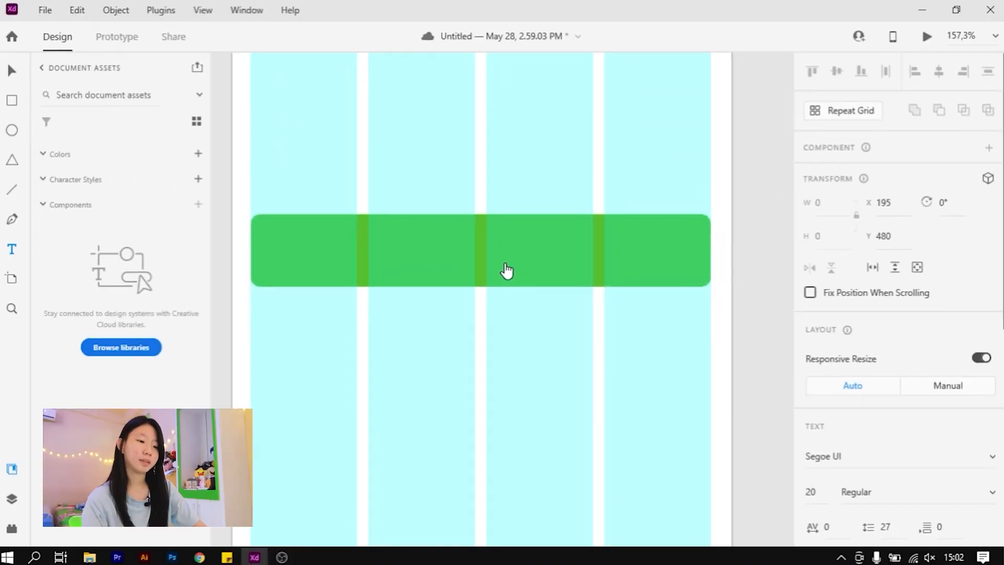
key("Caps_Lock")
type("M")
key("Caps_Lock")
type("e")
key("BackSpace")
key("BackSpace")
key("Caps_Lock")
type("S")
key("Caps_Lock")
type("ig")
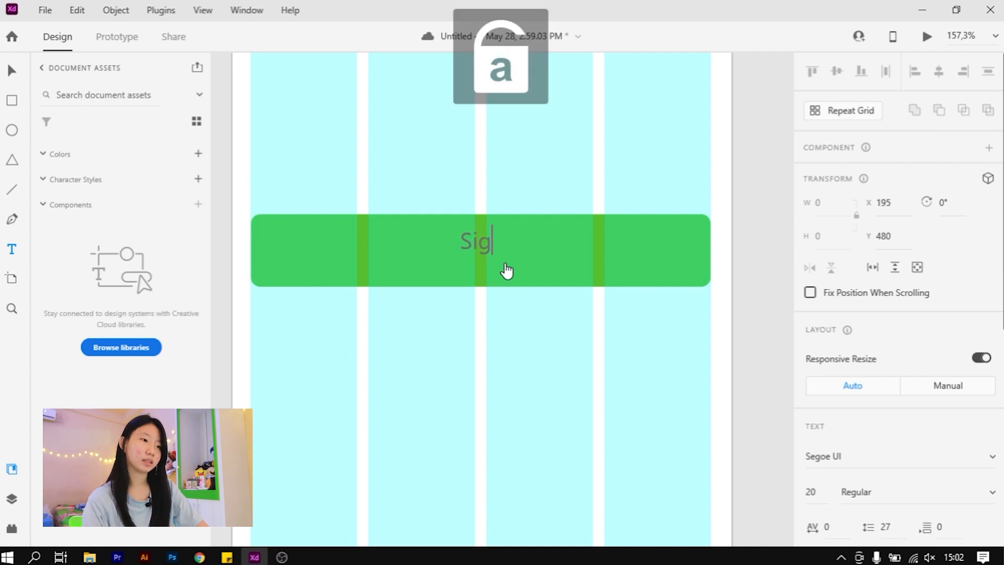
type("n")
key("Caps_Lock")
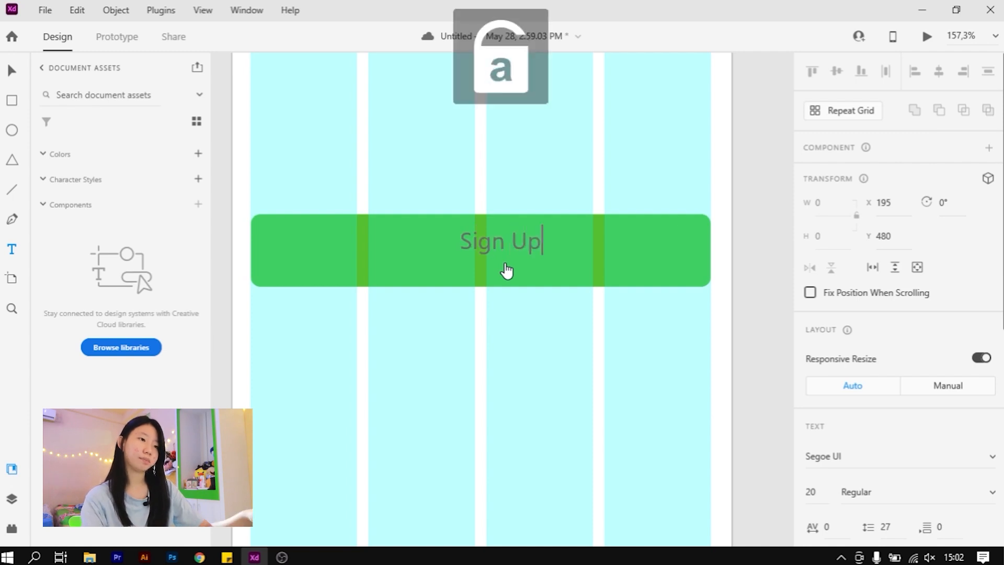
key("Escape")
Try to set the "Sign Up" text's font weight to Medium.
scroll(869, 486, "down", 2)
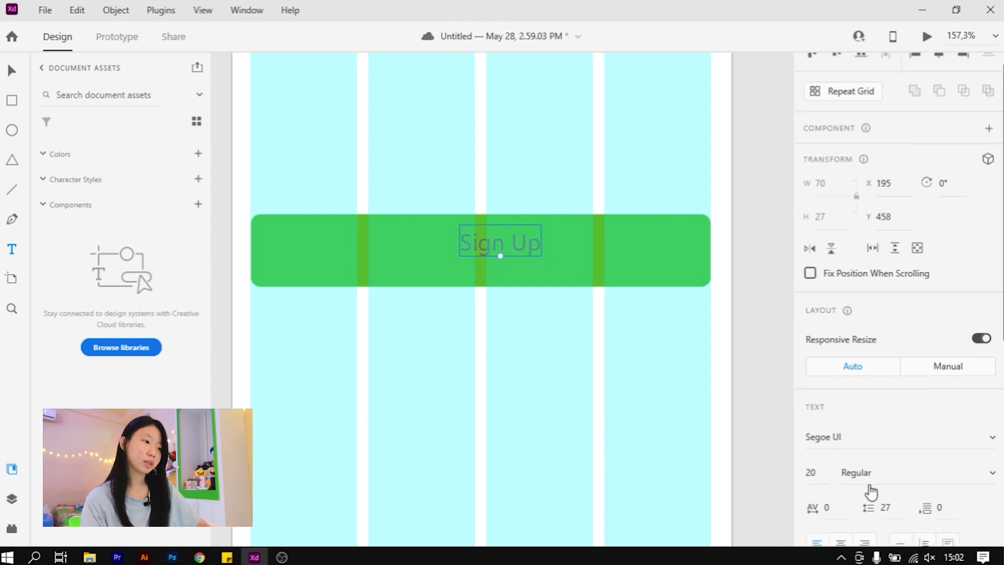
left_click(858, 416)
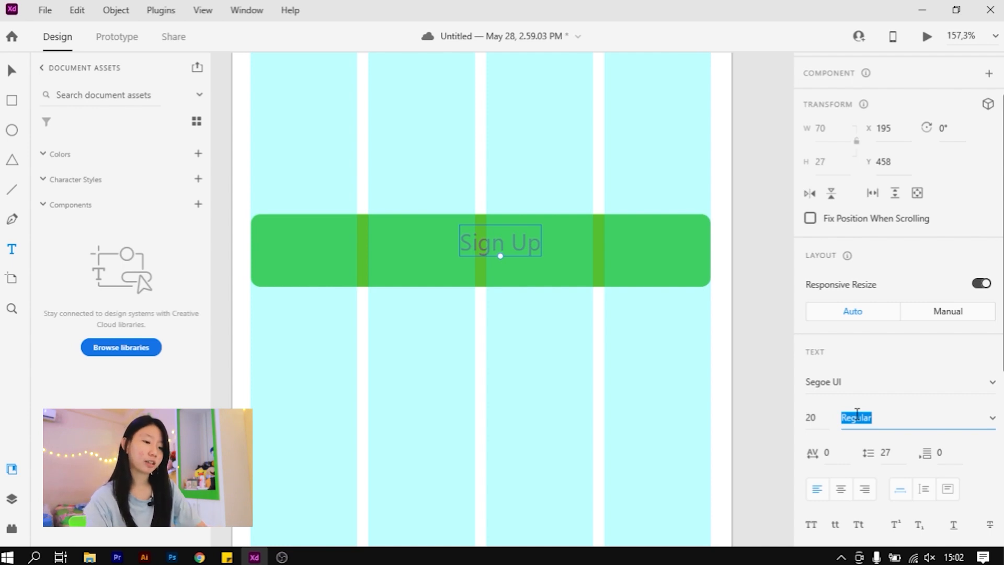
type("med")
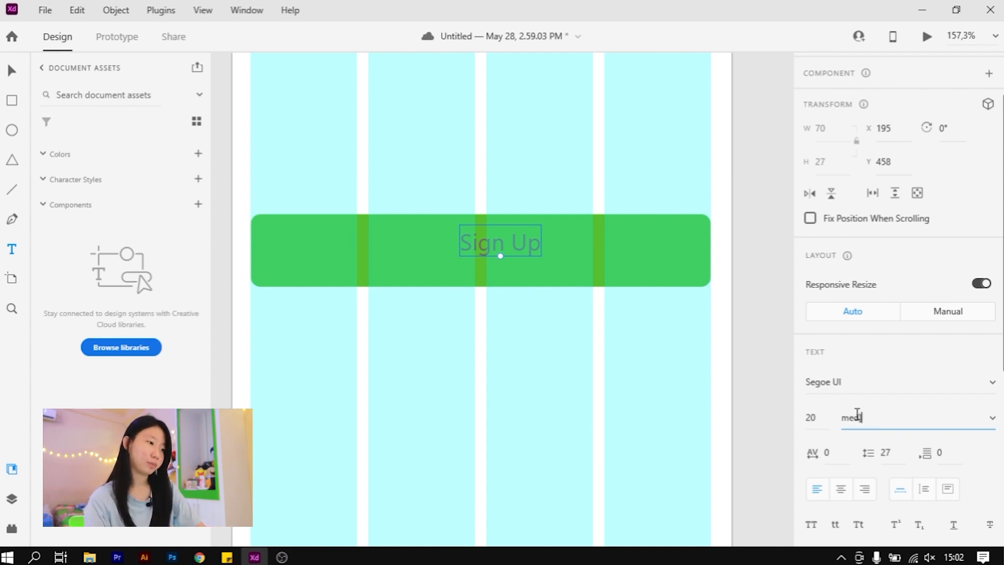
key("Return")
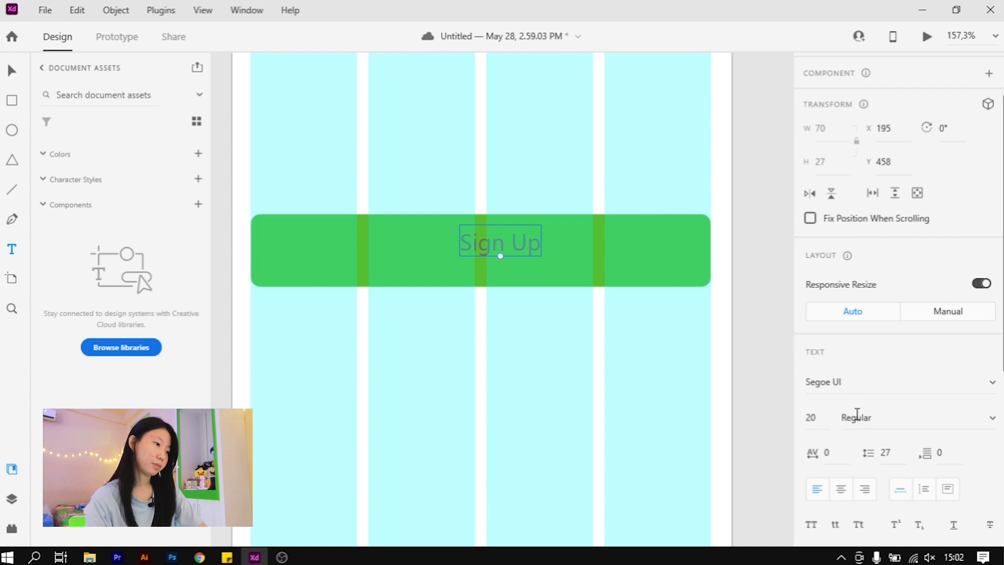
Set the "Sign Up" text's font to Rubik with the Medium weight.
left_click(865, 381)
type("Rubik")
key("Return")
left_click(864, 417)
type("Medium")
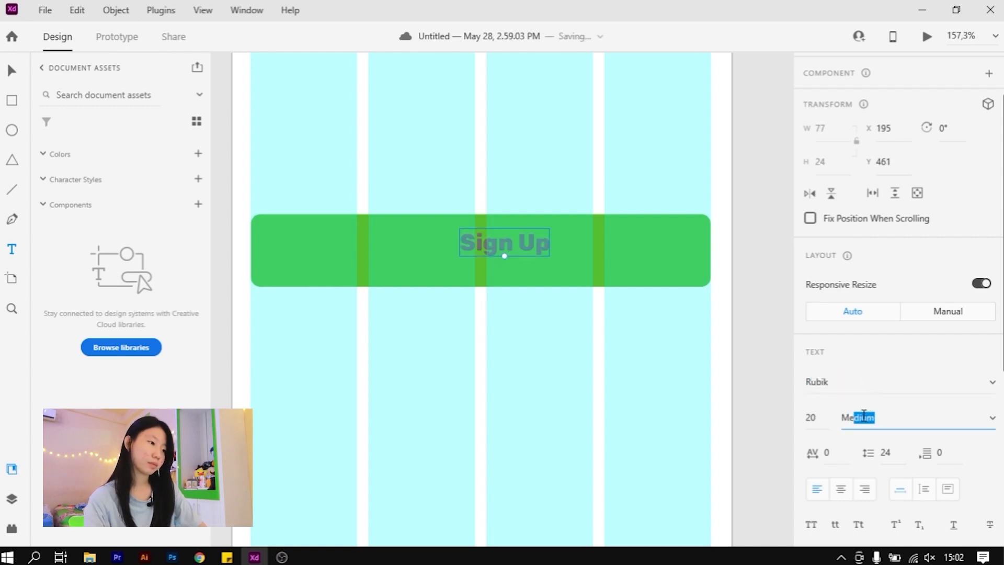
key("Return")
key("Escape")
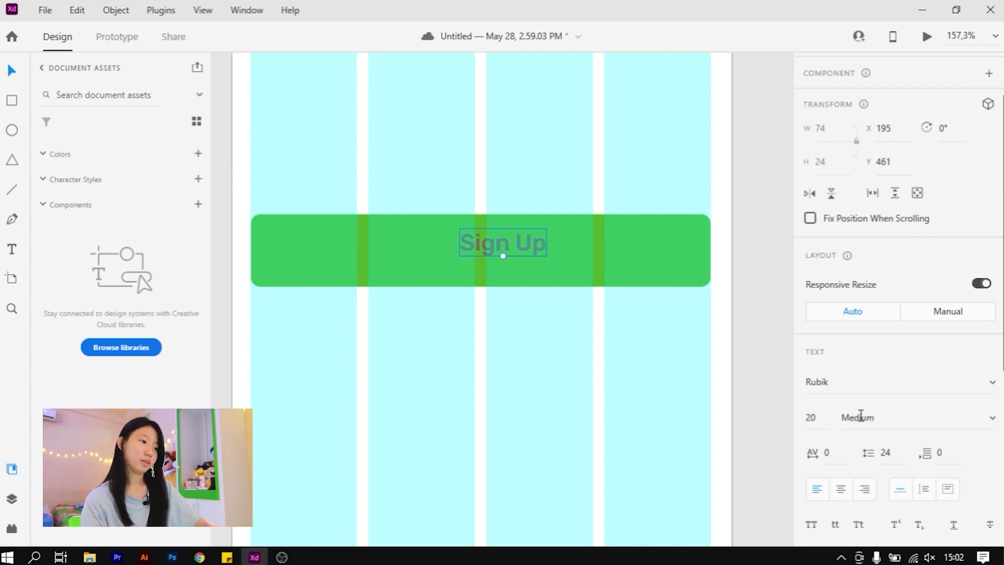
Fill the "Sign Up" text with white #FFFFFF.
scroll(884, 426, "down", 3)
scroll(894, 433, "down", 5)
left_click(840, 381)
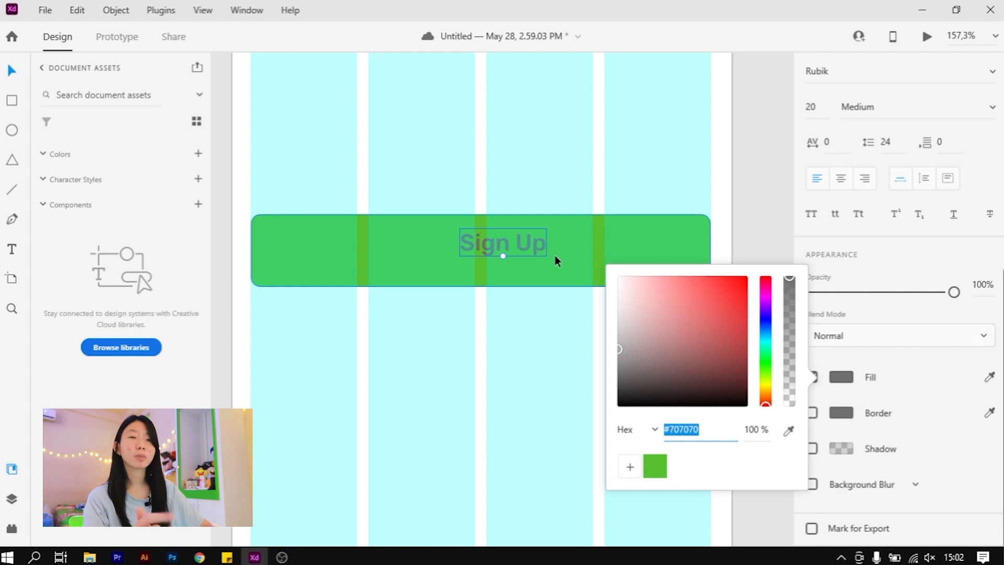
left_click_drag(642, 314, 596, 285)
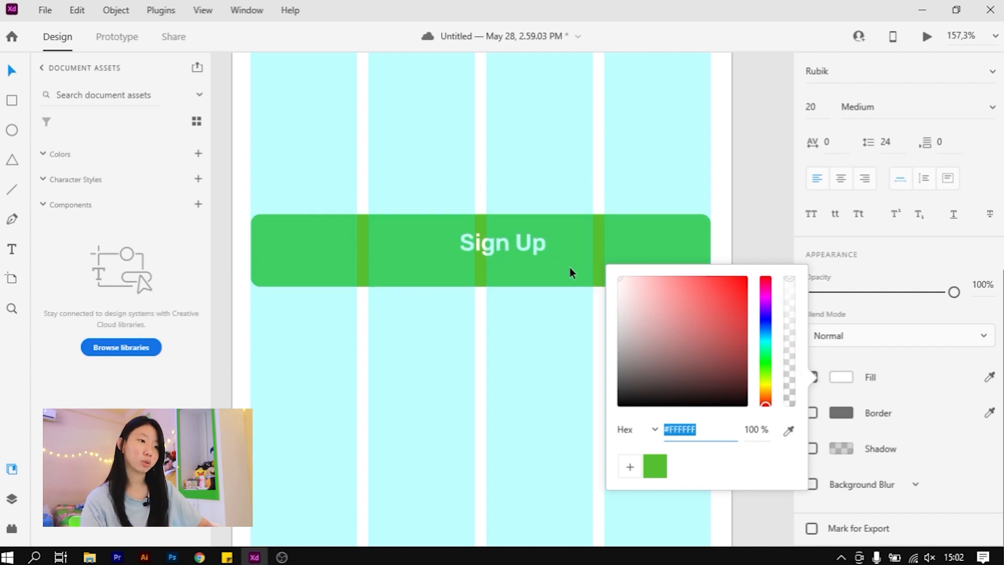
Center the white "Sign Up" text horizontally and vertically on the green rectangle.
left_click(522, 244)
left_click_drag(522, 244, 505, 255)
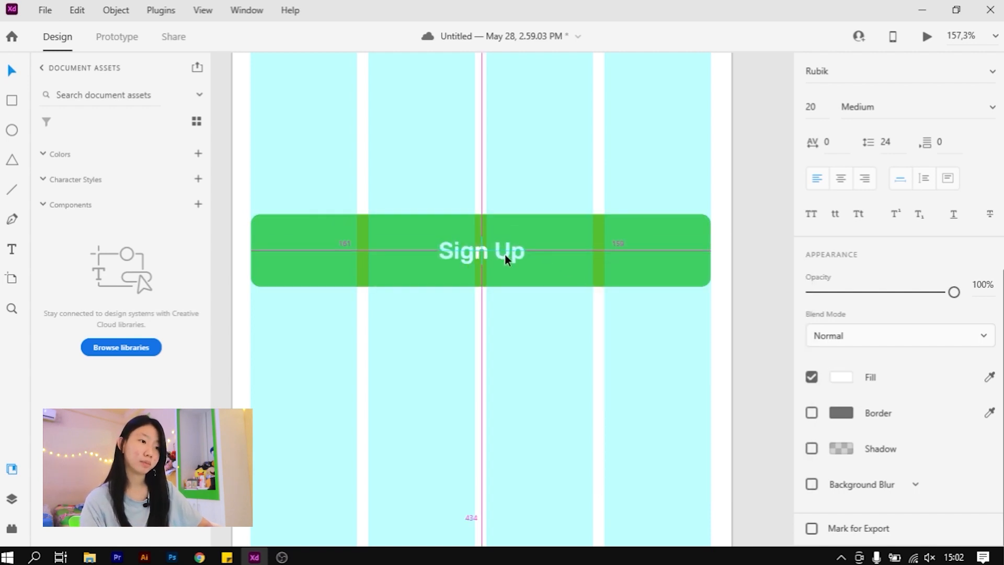
scroll(801, 283, "up", 3)
left_click(810, 255)
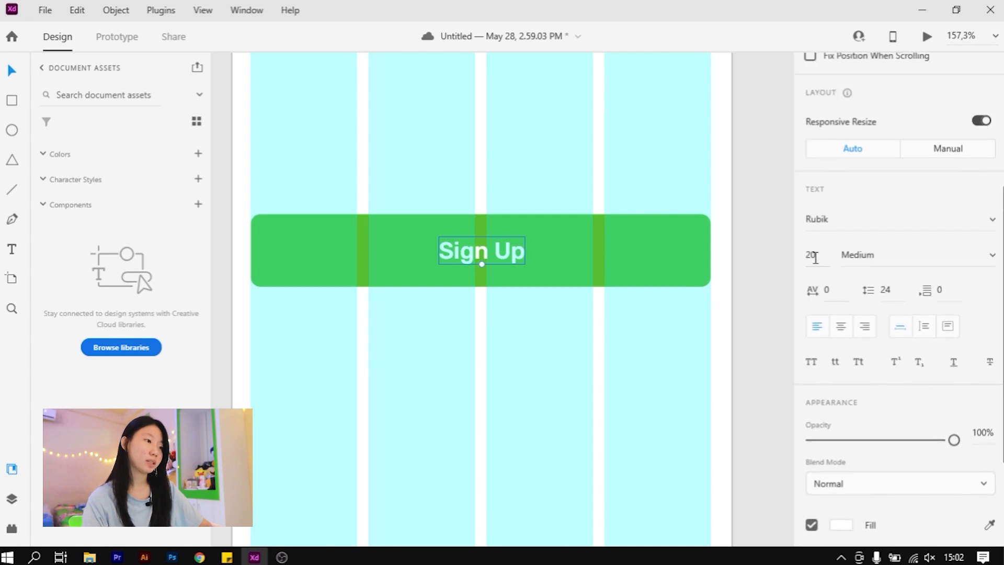
Review the green button on the artboard at a smaller scale and reselect its "Sign Up" text.
left_click(460, 117)
scroll(469, 262, "down", 4)
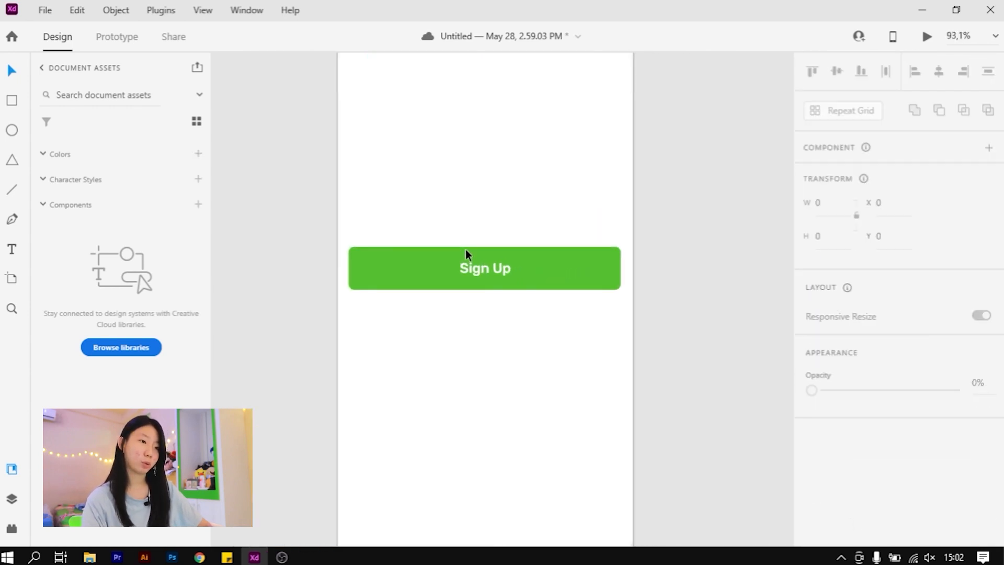
scroll(466, 251, "up", 5)
left_click(482, 259)
scroll(559, 261, "down", 2)
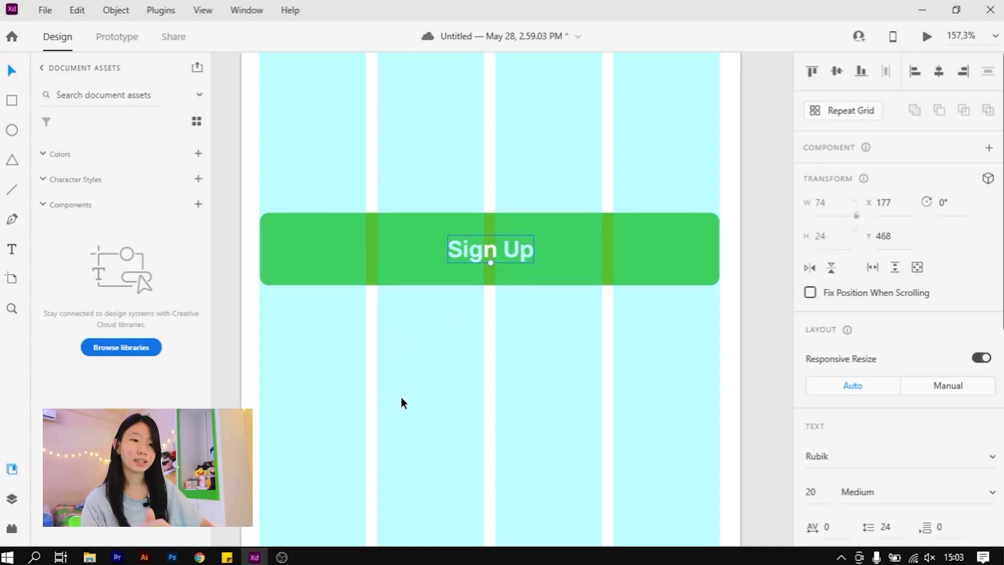
Switch to Chrome and look over the tiket.com home page as a reference for button design.
left_click(200, 557)
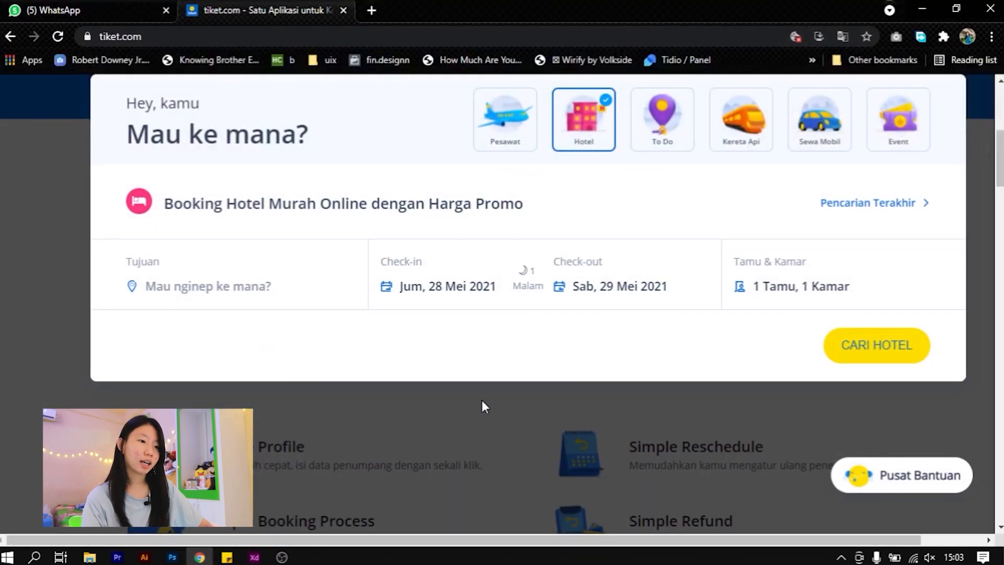
scroll(450, 408, "up", 7)
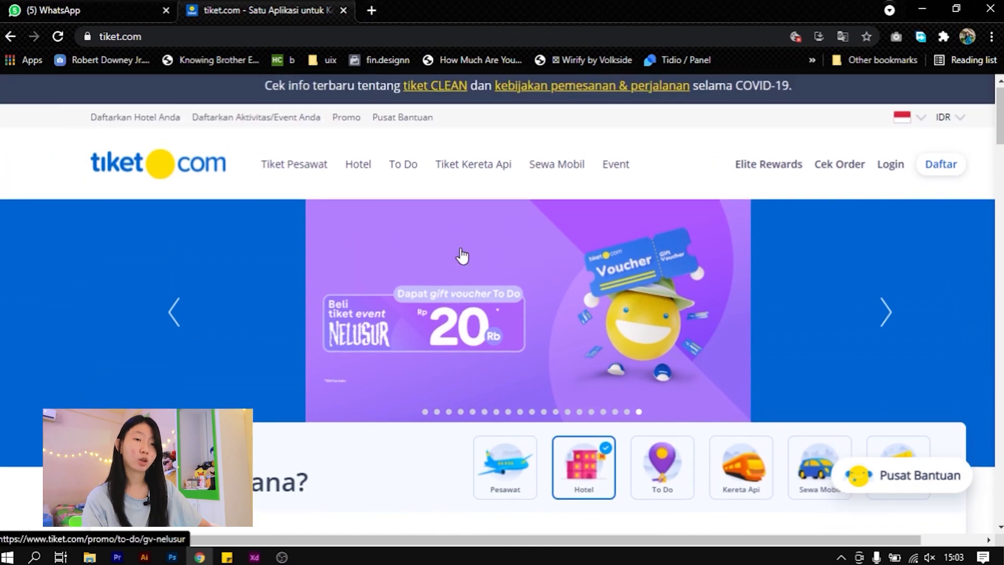
scroll(463, 257, "down", 8)
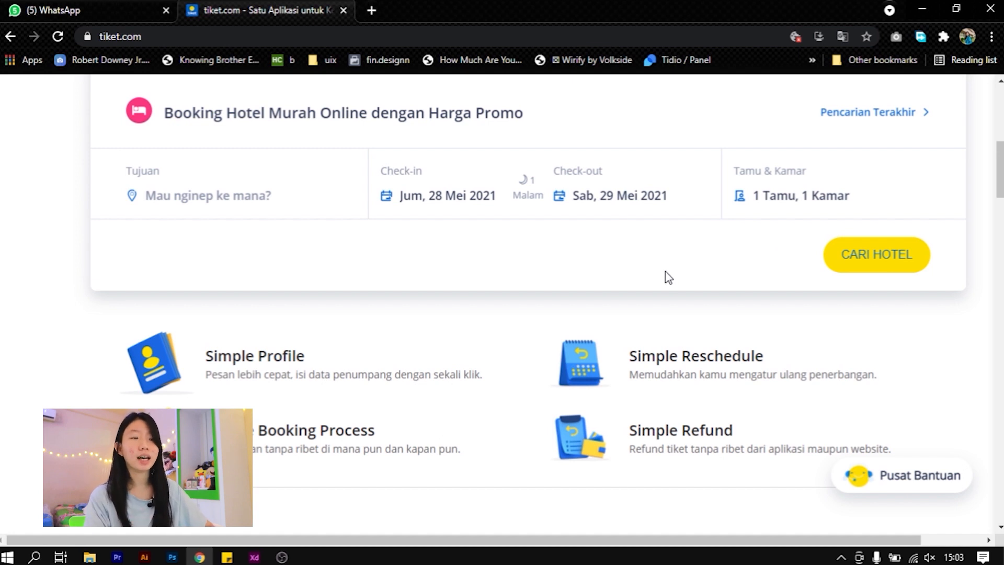
scroll(576, 272, "up", 2)
Open Chrome's Inspect tool on tiket.com and examine the size and padding of the CARI HOTEL button.
right_click(561, 272)
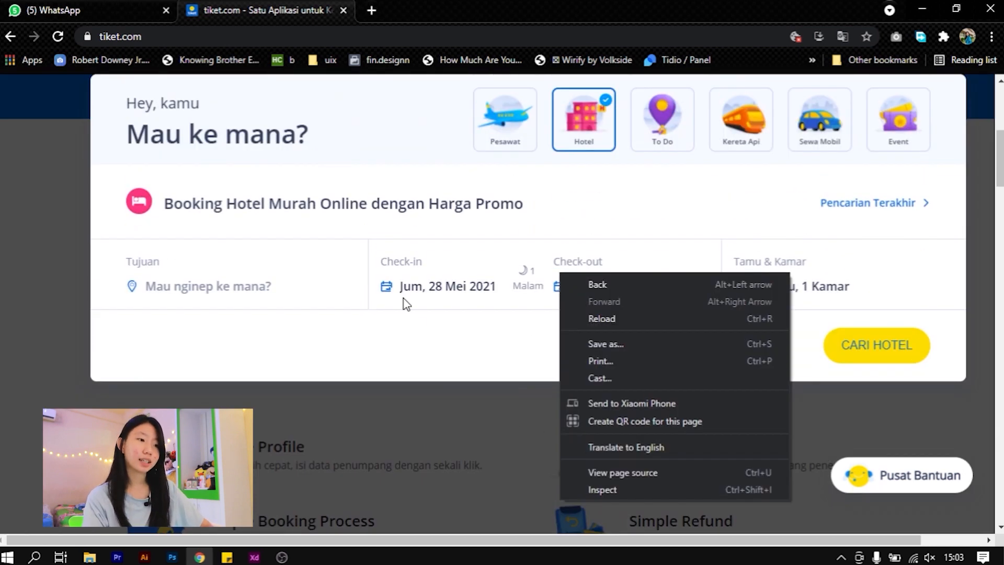
right_click(418, 357)
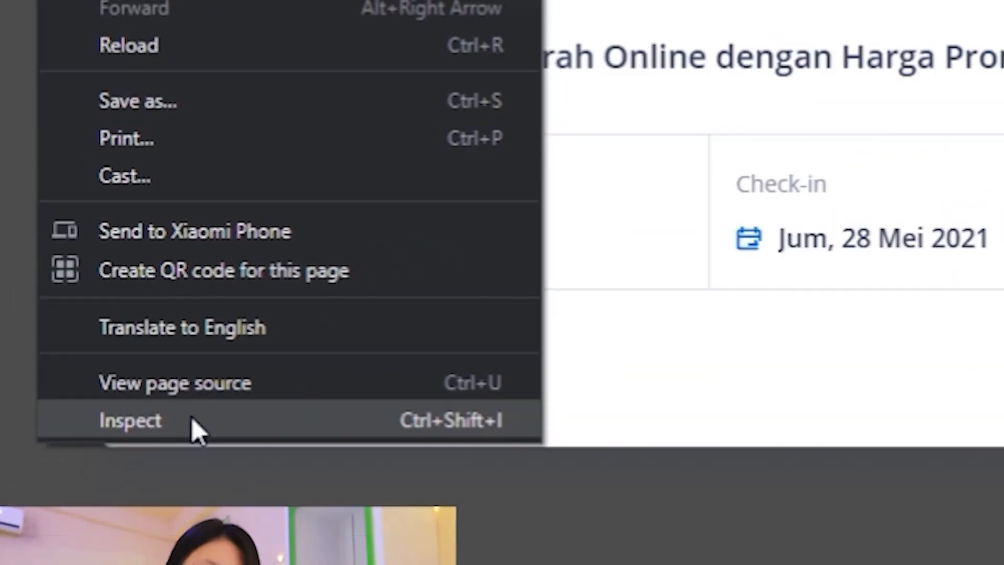
left_click(236, 456)
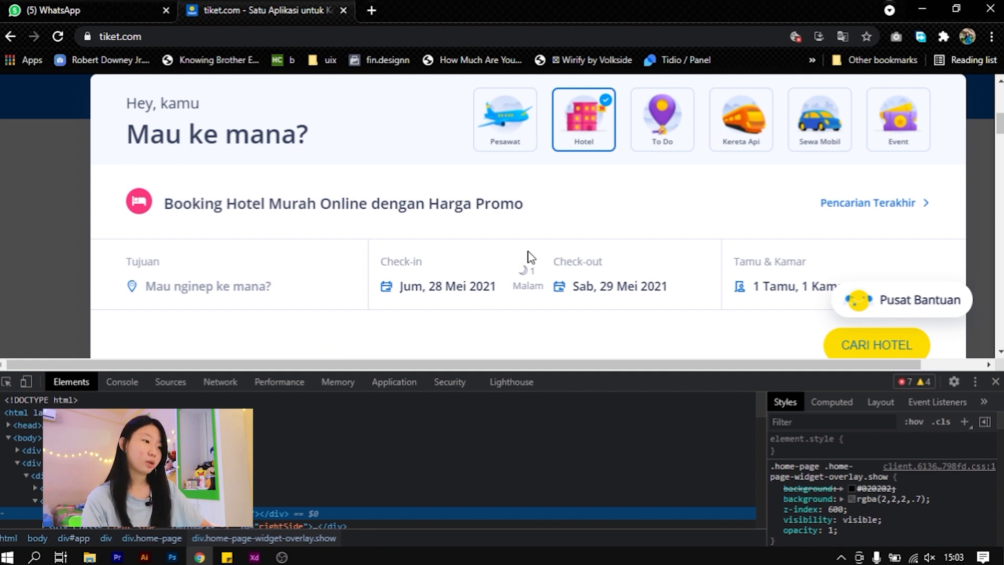
left_click(7, 385)
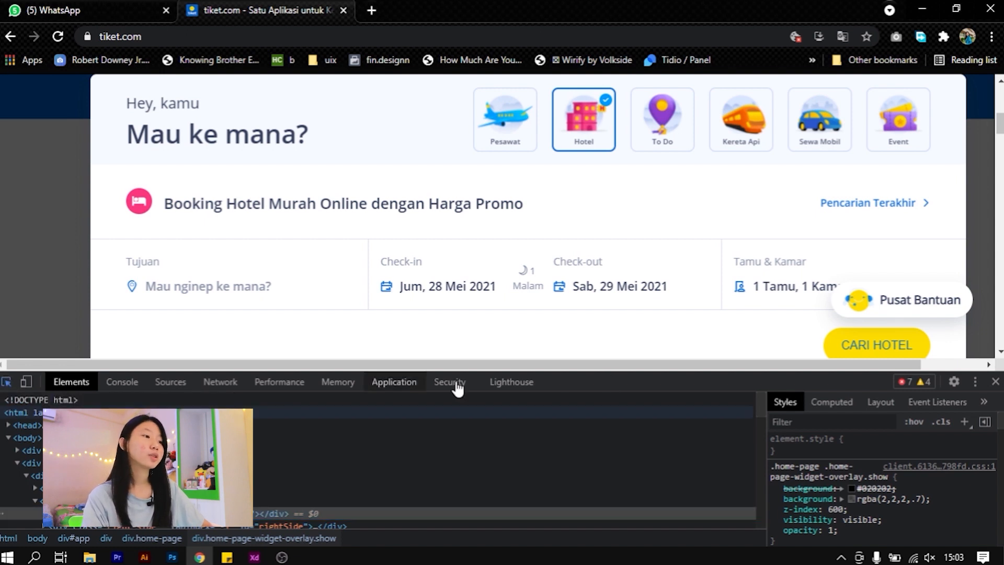
scroll(871, 344, "down", 3)
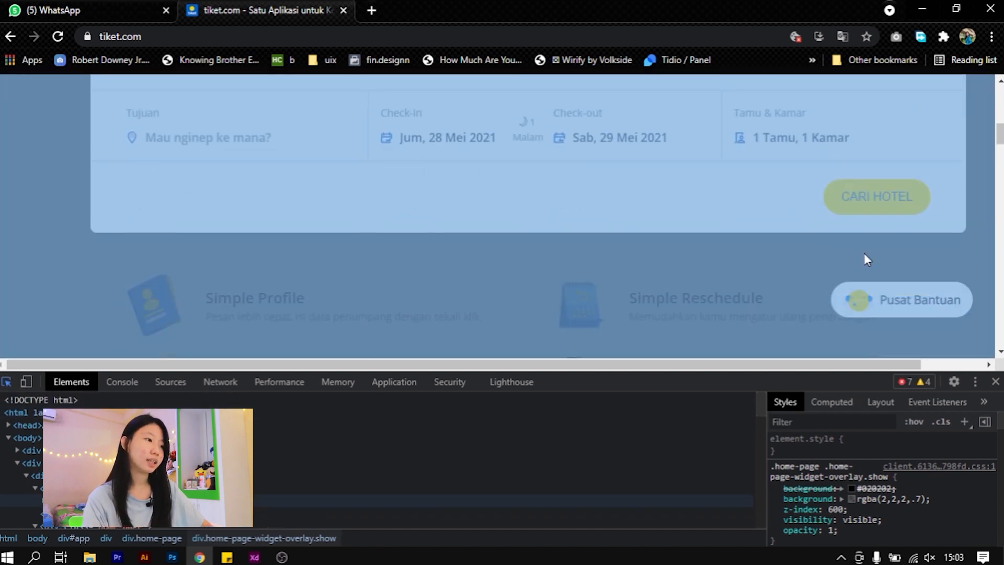
scroll(873, 202, "up", 2)
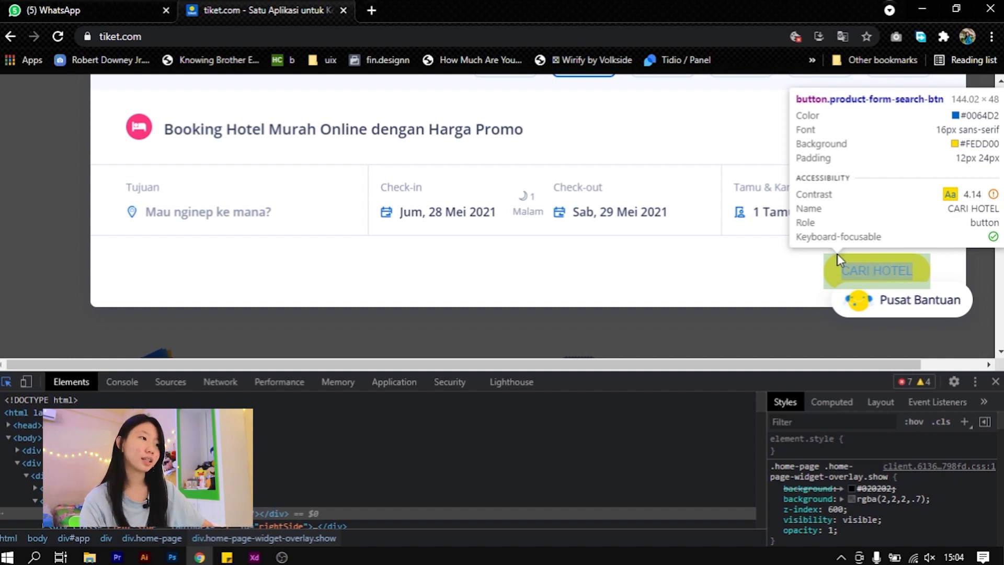
Switch back to Adobe XD and turn the button rectangle into an outline, with its border enabled and its fill disabled.
left_click(922, 9)
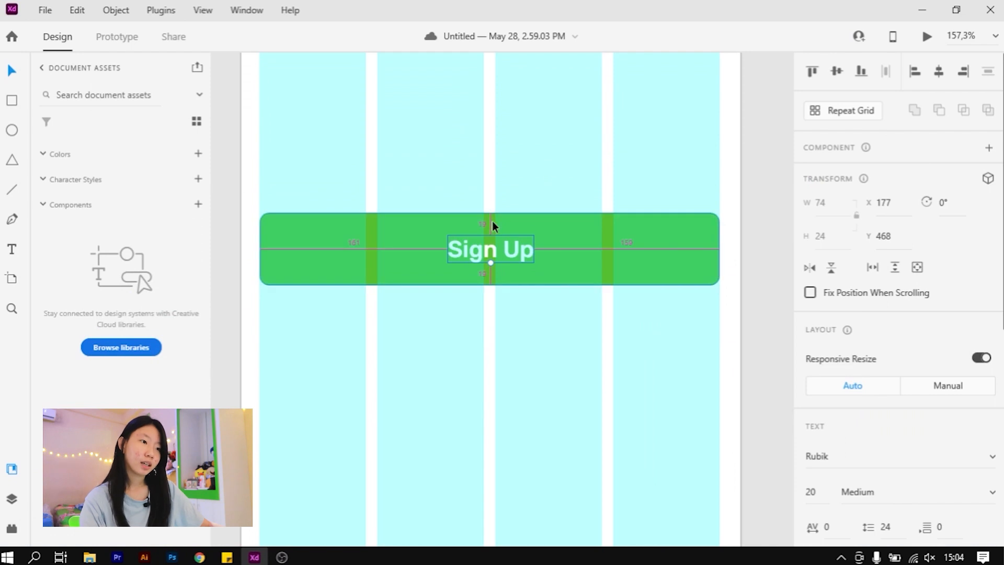
scroll(492, 224, "up", 3)
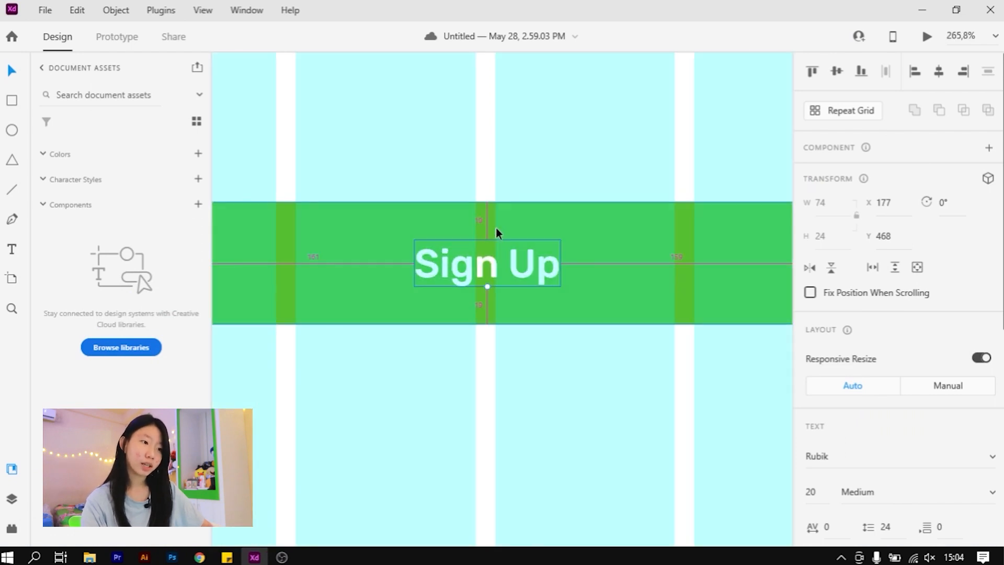
scroll(494, 228, "up", 4)
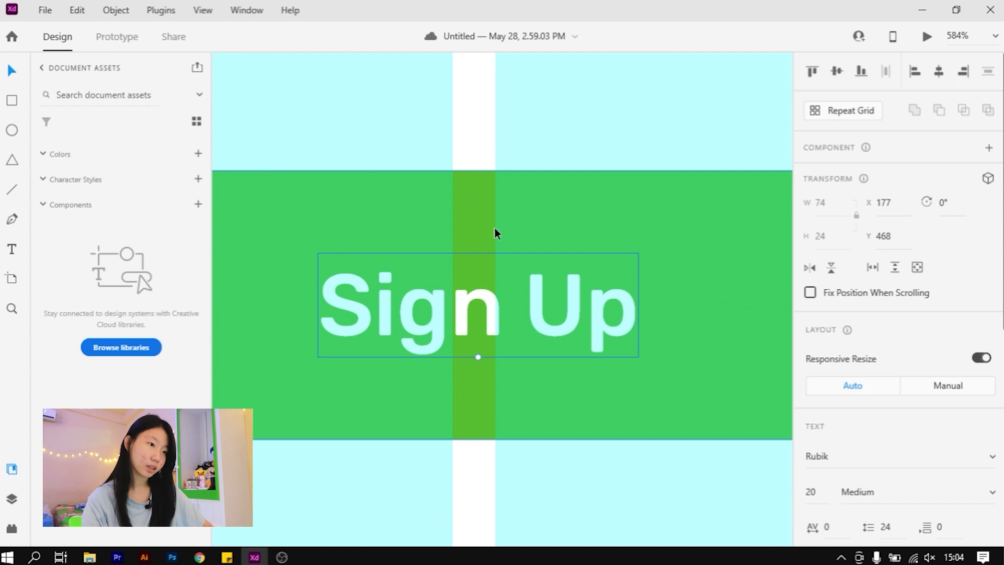
left_click(495, 227)
scroll(939, 365, "down", 4)
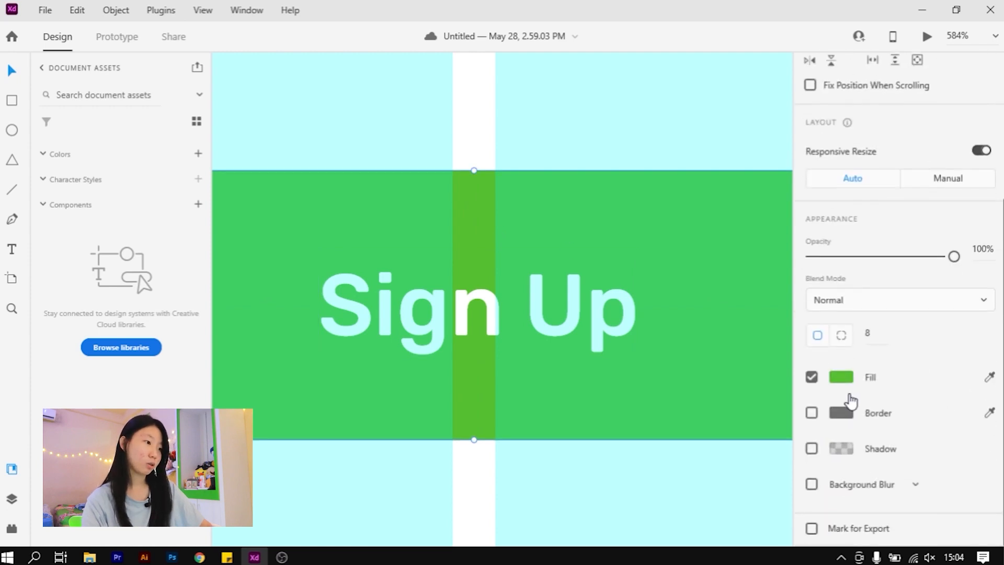
left_click(818, 416)
left_click(812, 377)
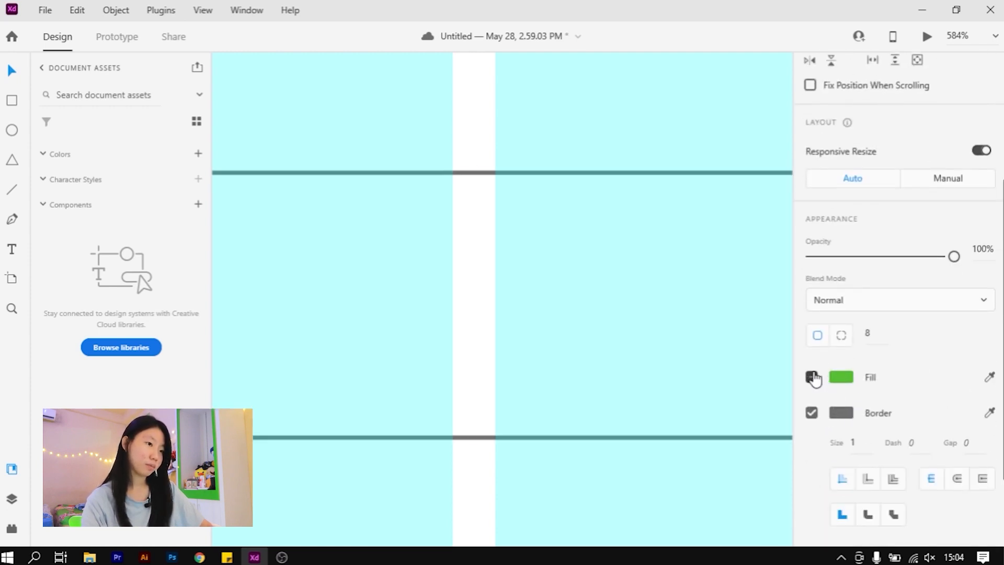
Fill the "Sign Up" text with the dark color #241616.
left_click(493, 304)
scroll(906, 440, "down", 3)
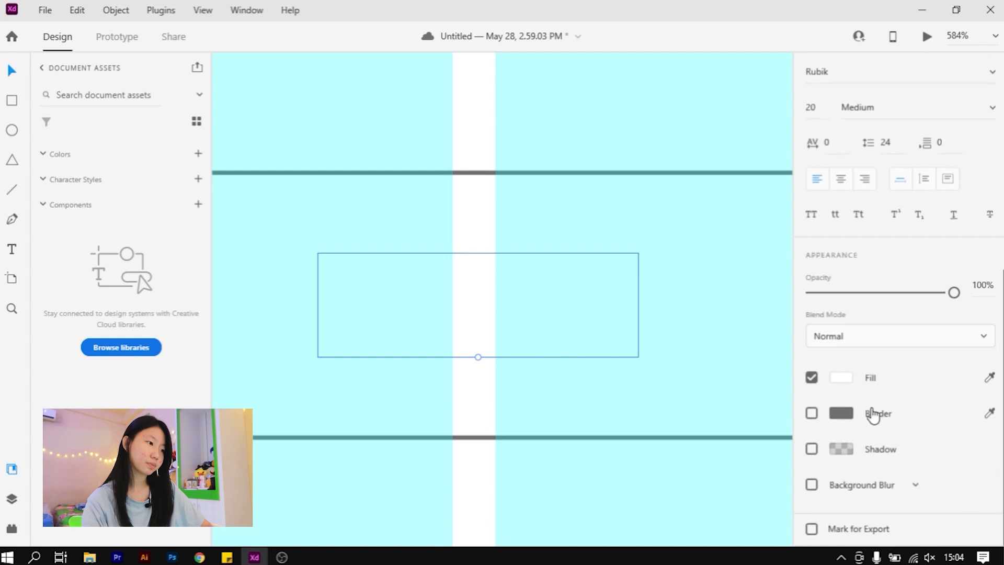
left_click(842, 377)
left_click(669, 390)
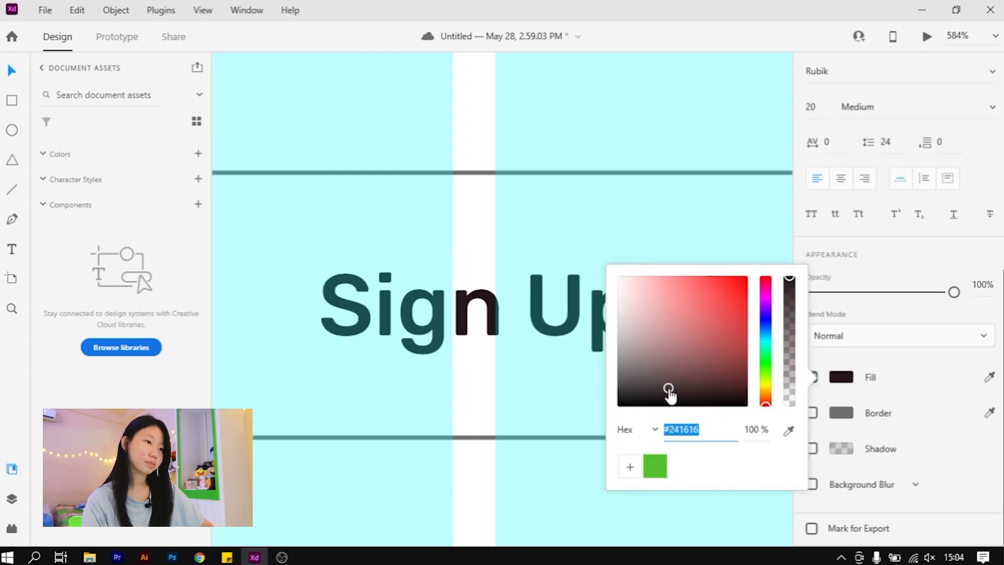
left_click(499, 288)
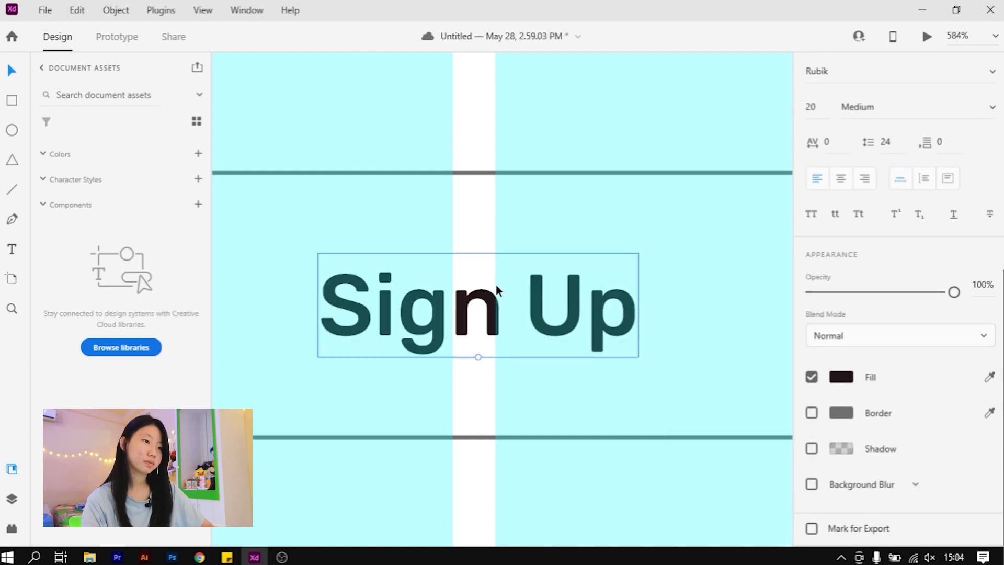
Shrink the outlined rectangle evenly from top and bottom to a height of 46 around the "Sign Up" text.
left_click(491, 172)
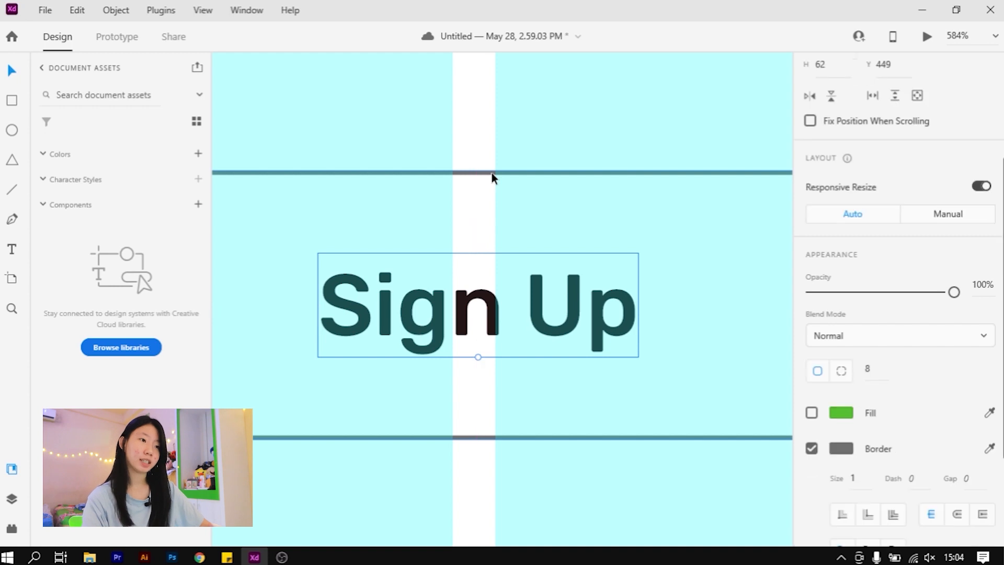
left_click_drag(471, 173, 478, 185)
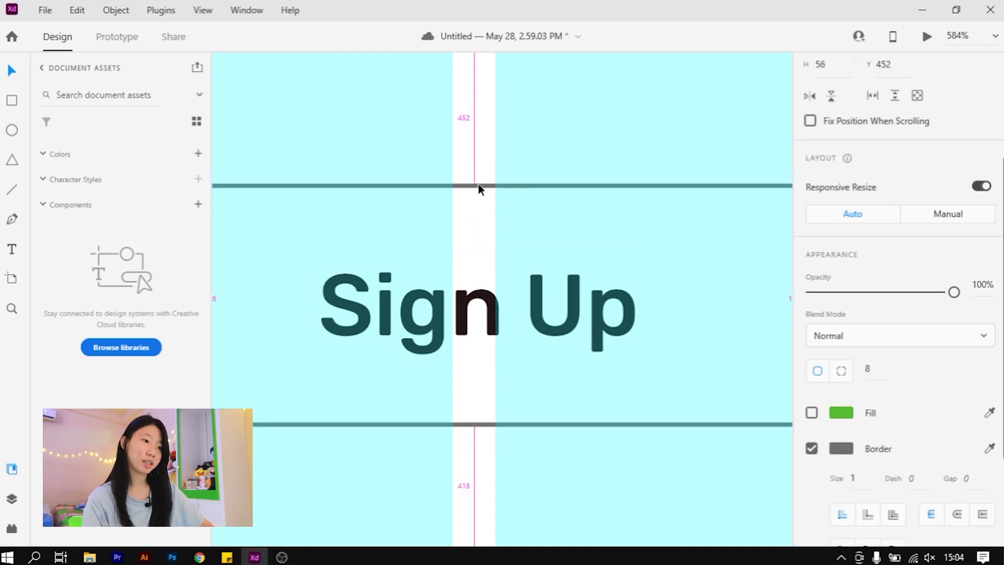
left_click_drag(473, 185, 475, 198)
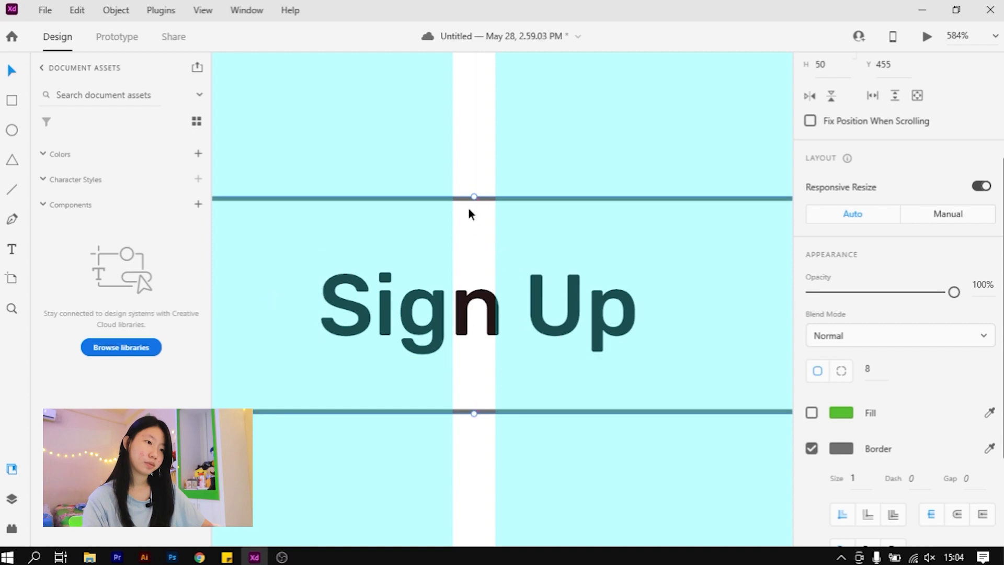
left_click_drag(474, 199, 475, 207)
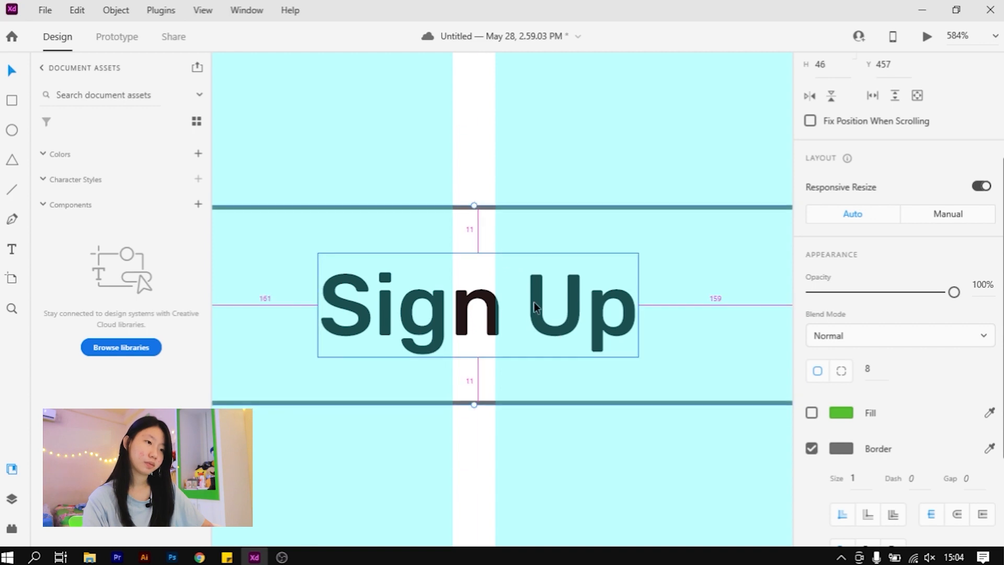
Nudge the outlined button rectangle up to Y 456 and set its height to 48.
key("Up")
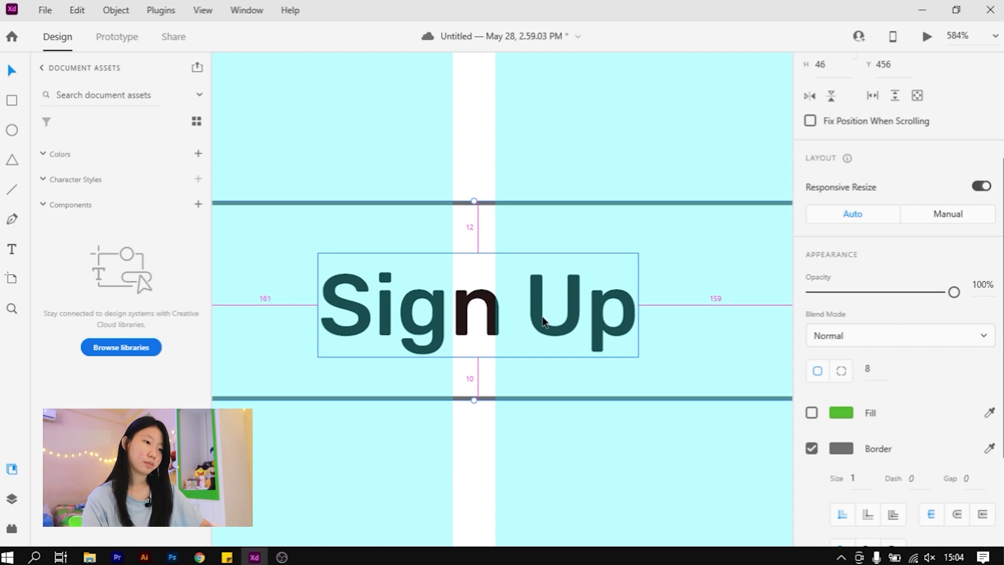
left_click(824, 67)
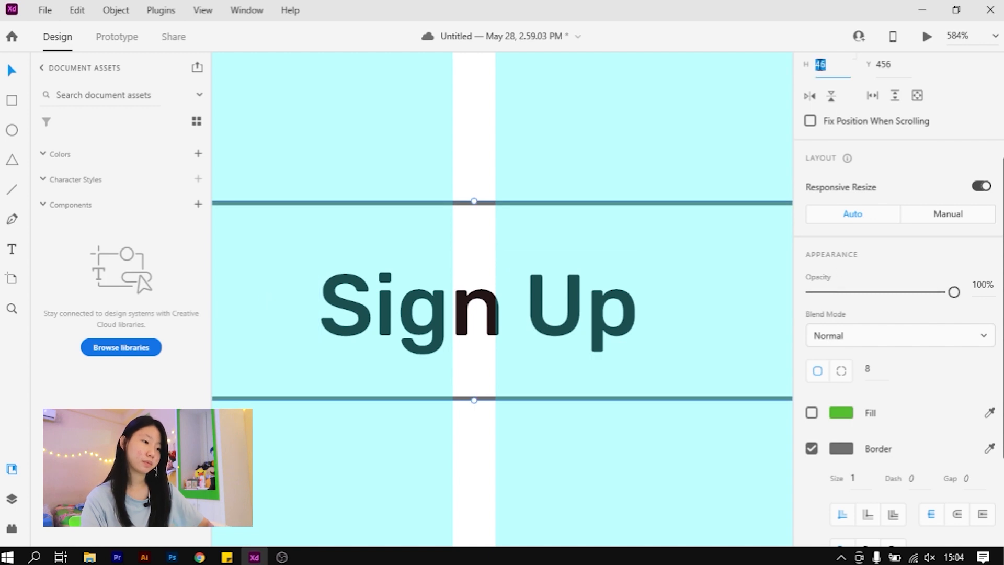
type("48")
key("Return")
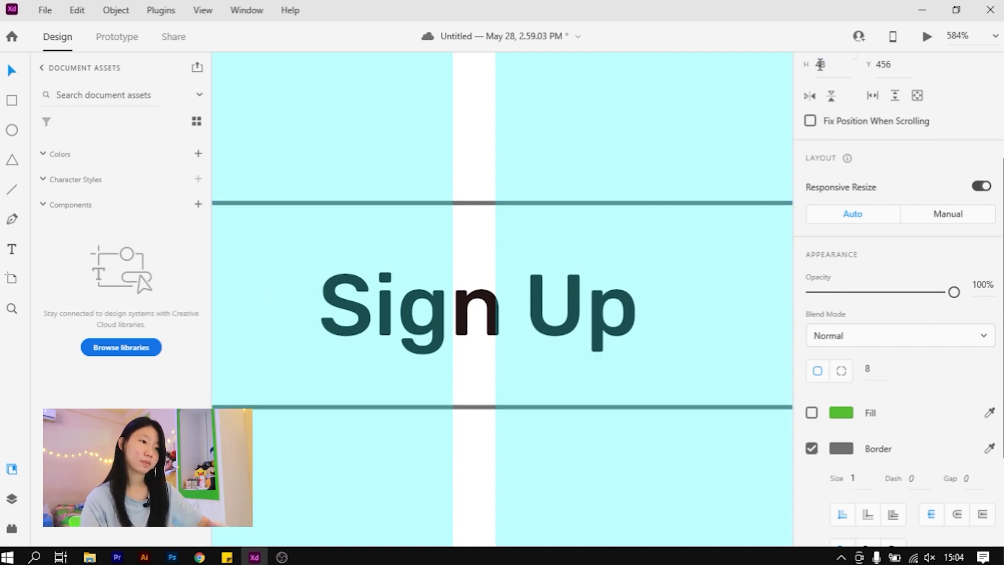
scroll(496, 333, "down", 2)
scroll(497, 328, "down", 4)
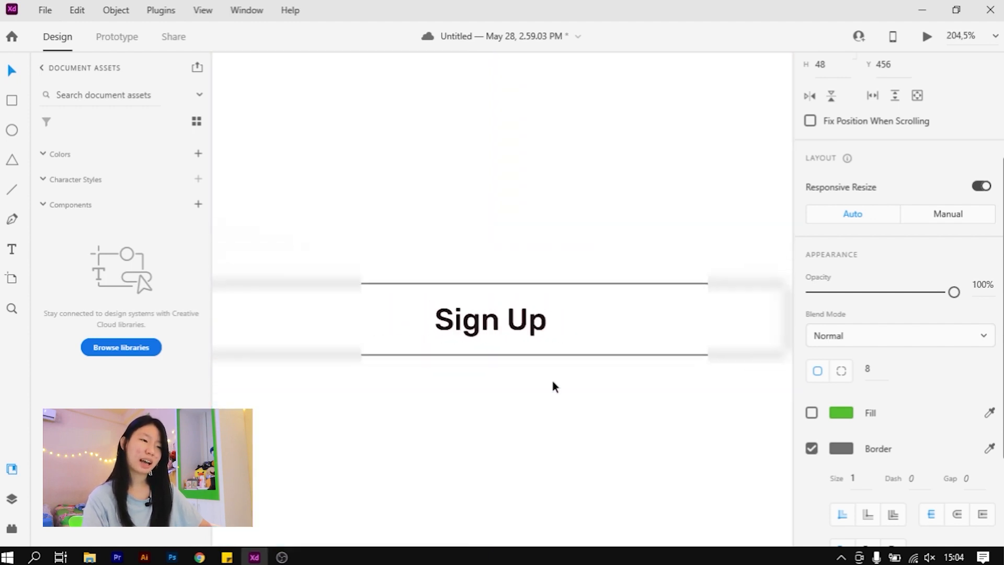
scroll(520, 309, "down", 3)
Enlarge the outlined rectangle evenly at top and bottom to a height of 56, leaving 16 padding above and below "Sign Up".
left_click(511, 307)
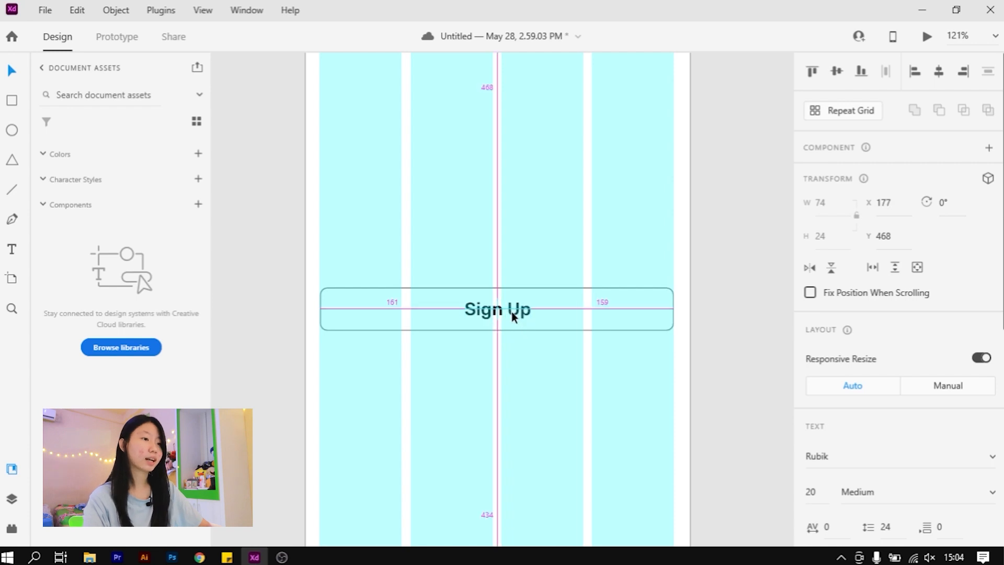
scroll(510, 311, "up", 3)
left_click(491, 272)
scroll(489, 273, "up", 3)
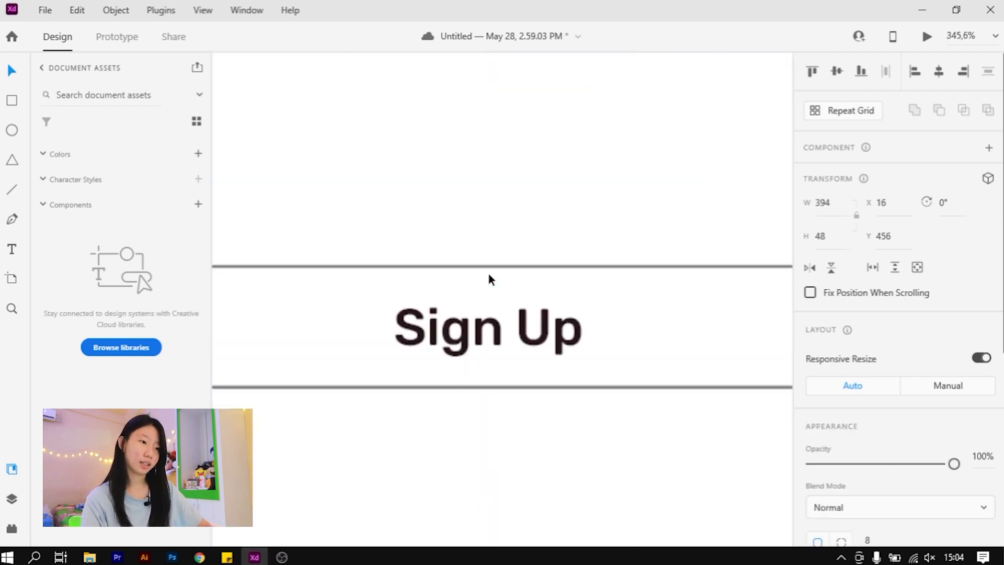
mouse_move(483, 262)
left_mouse_down()
mouse_move(480, 245)
mouse_move(484, 255)
left_mouse_up()
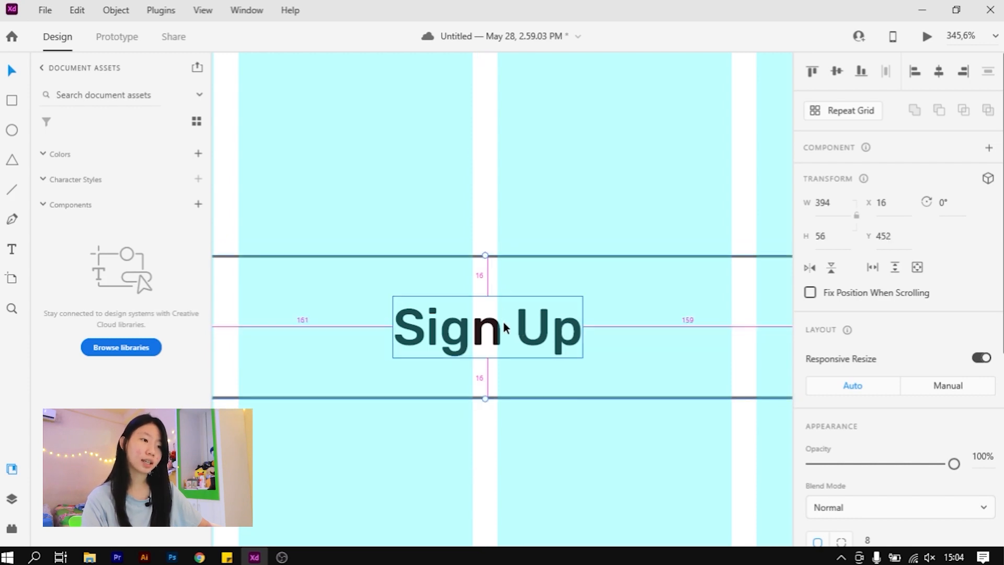
left_click(491, 196)
Restore the green fill of the button rectangle and disable its border.
scroll(518, 258, "down", 1)
scroll(519, 258, "down", 2)
left_click(528, 258)
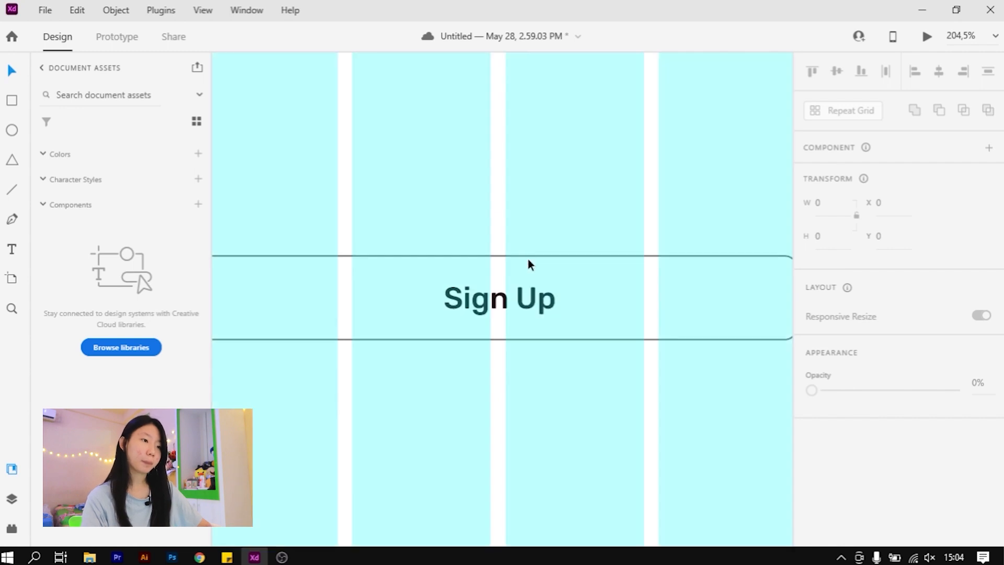
scroll(897, 337, "down", 5)
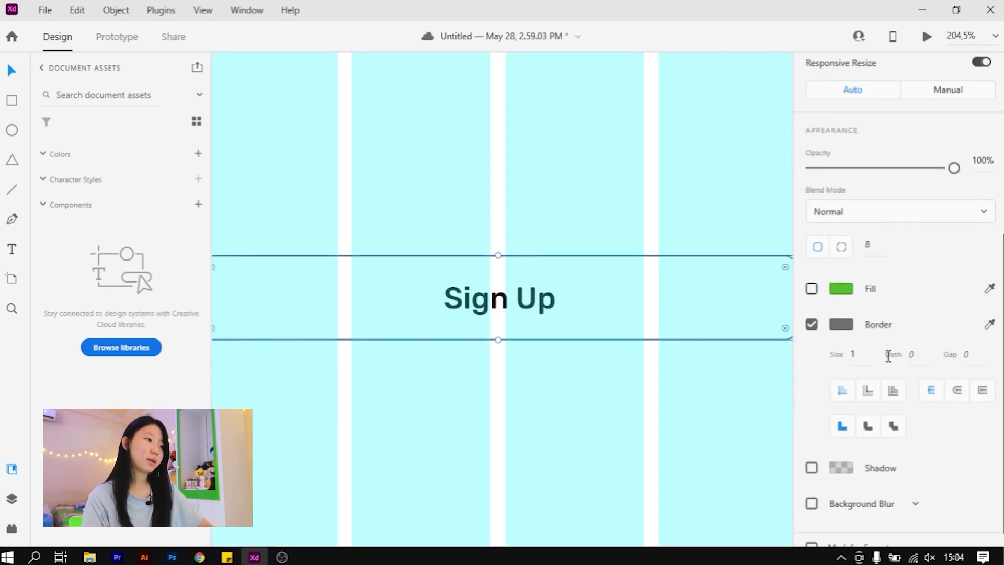
left_click(811, 288)
left_click(812, 324)
Change the fill of the "Sign Up" text to white.
left_click(497, 313)
scroll(904, 372, "down", 2)
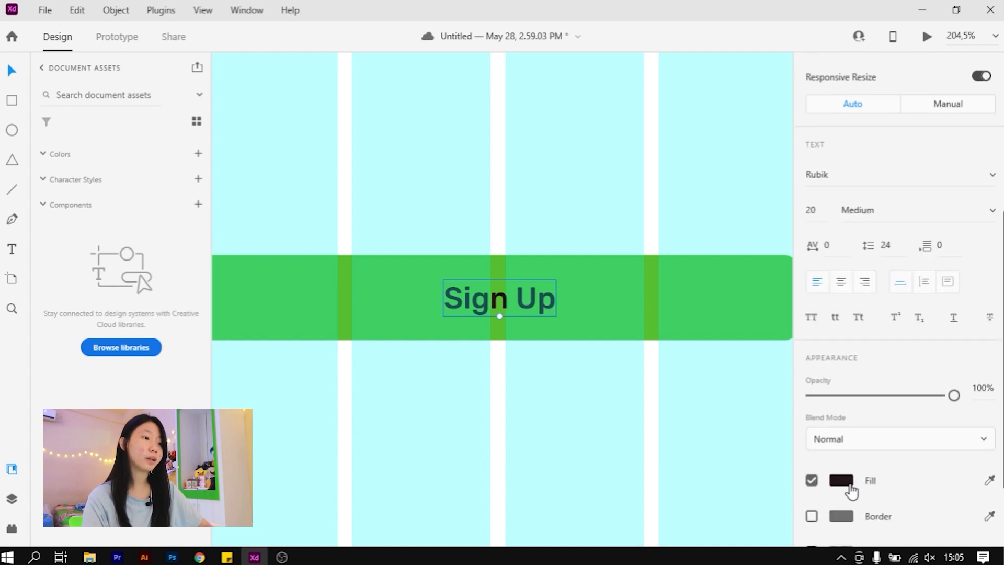
left_click(848, 485)
left_click_drag(658, 358, 545, 286)
left_click(481, 236)
key("ctrl+shift+apostrophe")
scroll(547, 260, "down", 5)
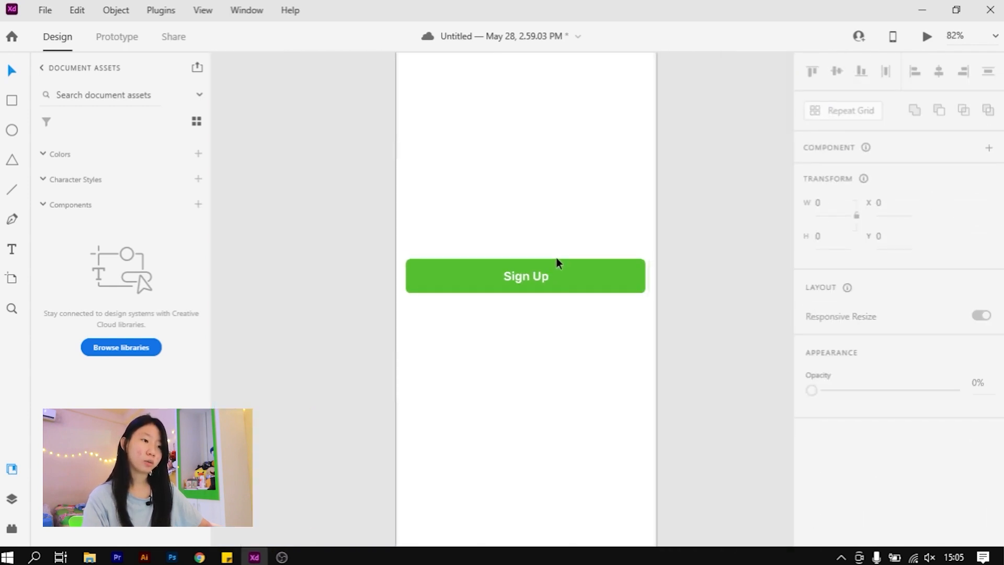
Duplicate the iPhone 12 Pro Max artboard with its button and place the copy to the right of the original.
scroll(598, 252, "up", 2)
left_click(569, 275)
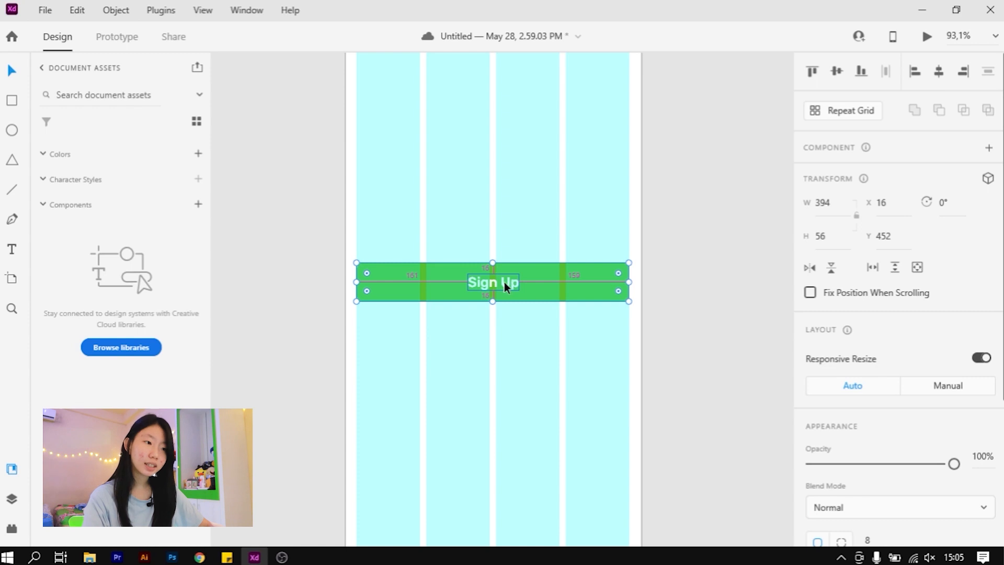
scroll(391, 314, "down", 3)
left_click(488, 344)
left_click(409, 86)
left_click_drag(409, 87, 600, 123)
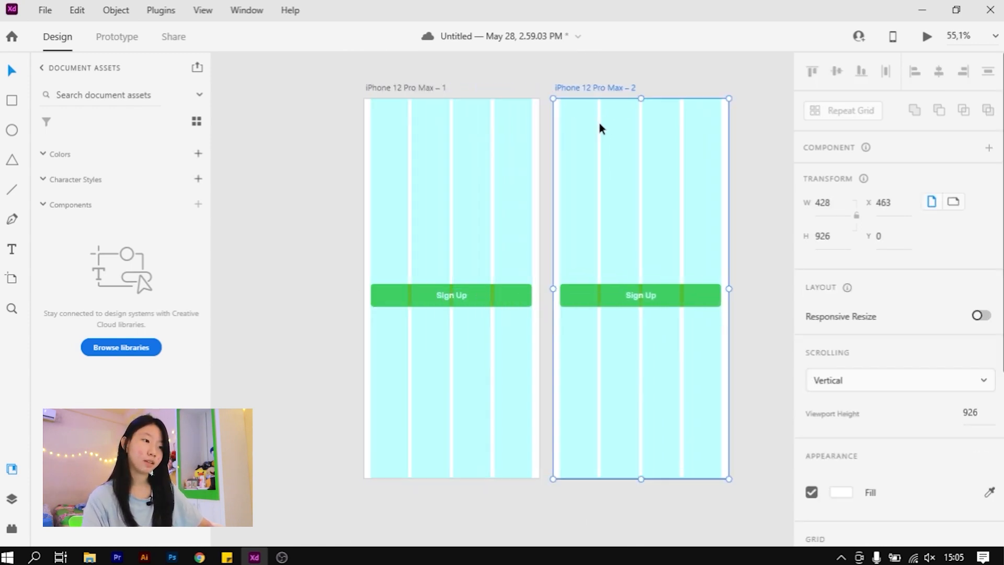
Change the button text on the duplicated artboard to "Sign In".
double_click(647, 294)
key("Caps_Lock")
type("S")
key("Caps_Lock")
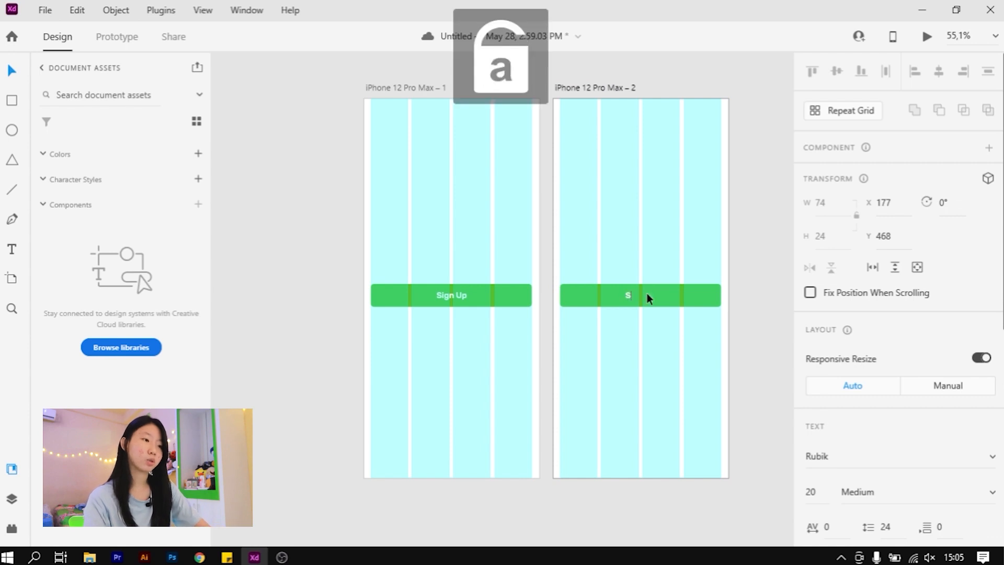
type("ign")
key("Caps_Lock")
type("I")
key("Caps_Lock")
type("n")
key("Escape")
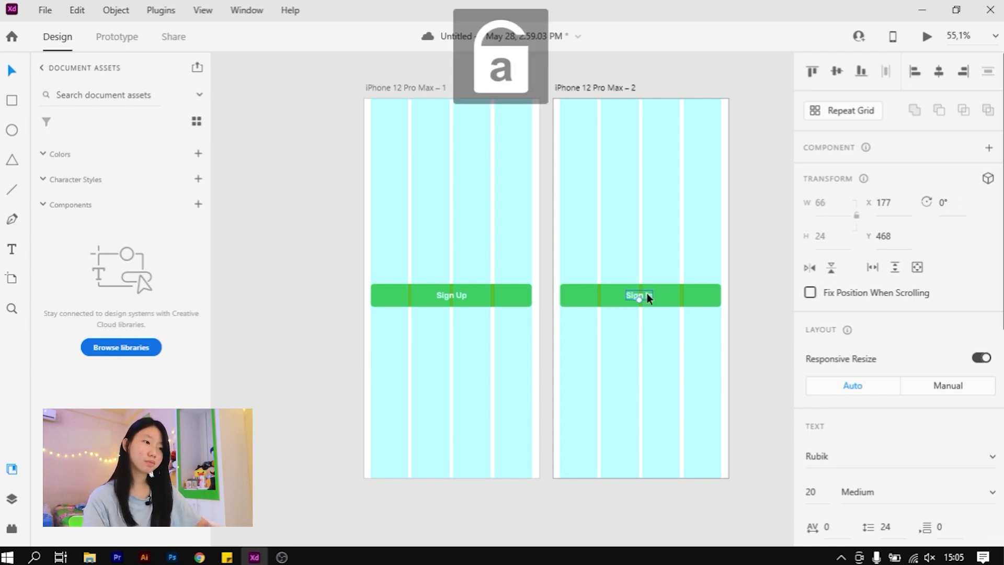
Enlarge the "Sign In" button rectangle evenly at top and bottom to a height of 60.
scroll(680, 335, "up", 8)
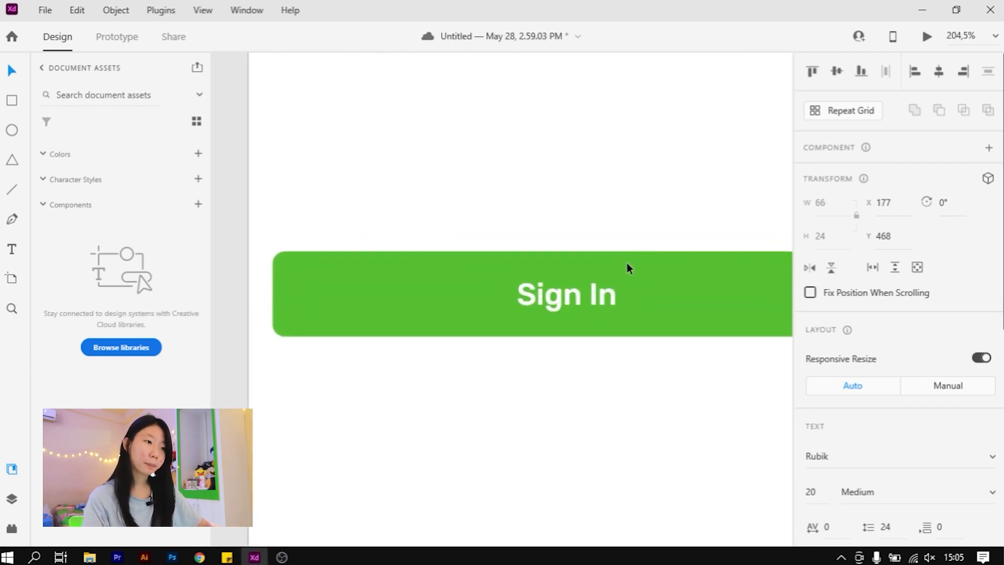
scroll(626, 262, "up", 3)
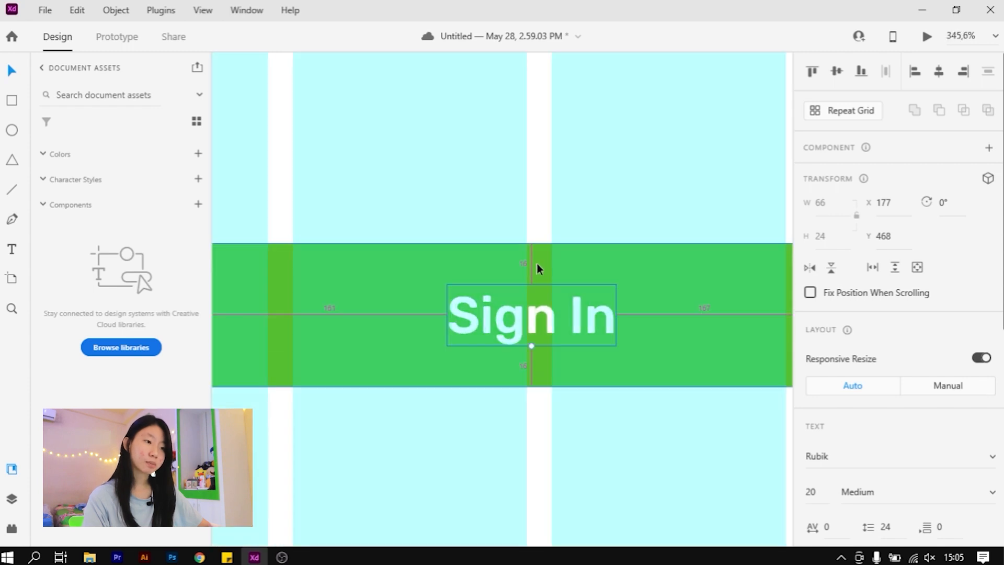
left_click(538, 265)
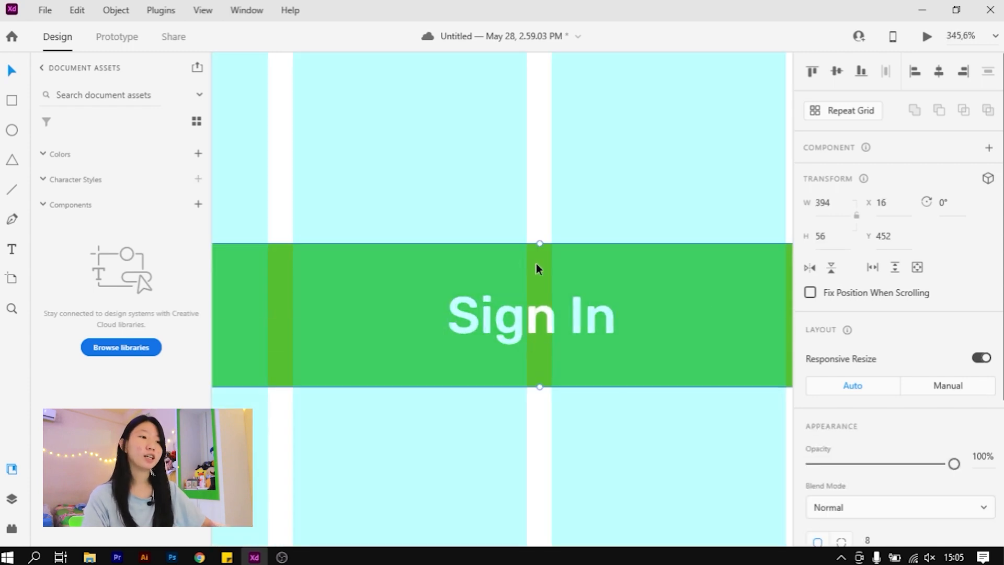
left_click_drag(542, 244, 541, 239)
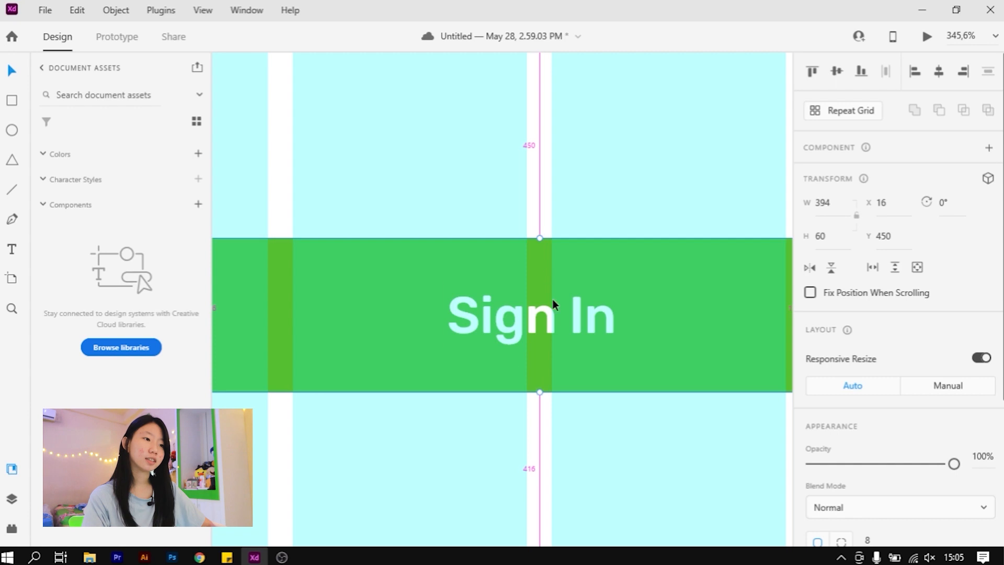
scroll(553, 321, "down", 4)
scroll(582, 335, "down", 4)
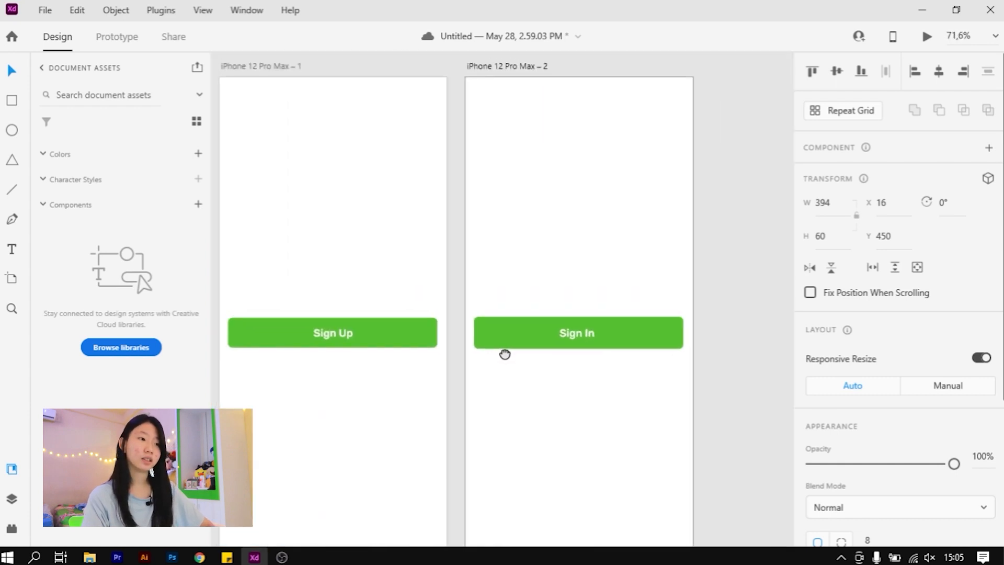
Compare the "Sign Up" and "Sign In" buttons across the two artboards.
left_click_drag(500, 351, 556, 361)
left_click(407, 329)
left_click(573, 403)
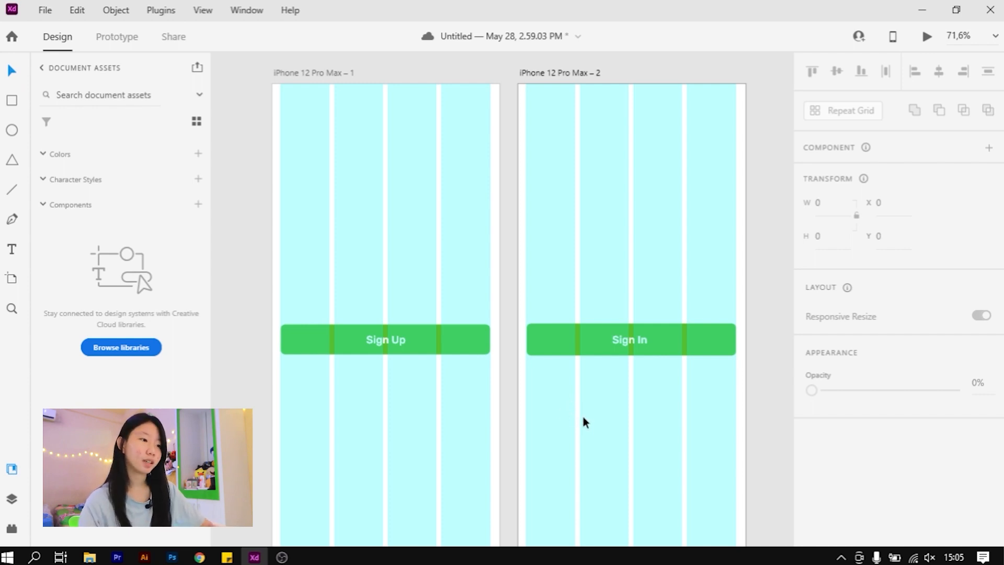
scroll(606, 411, "up", 3)
scroll(583, 400, "left", 3)
scroll(661, 369, "down", 3)
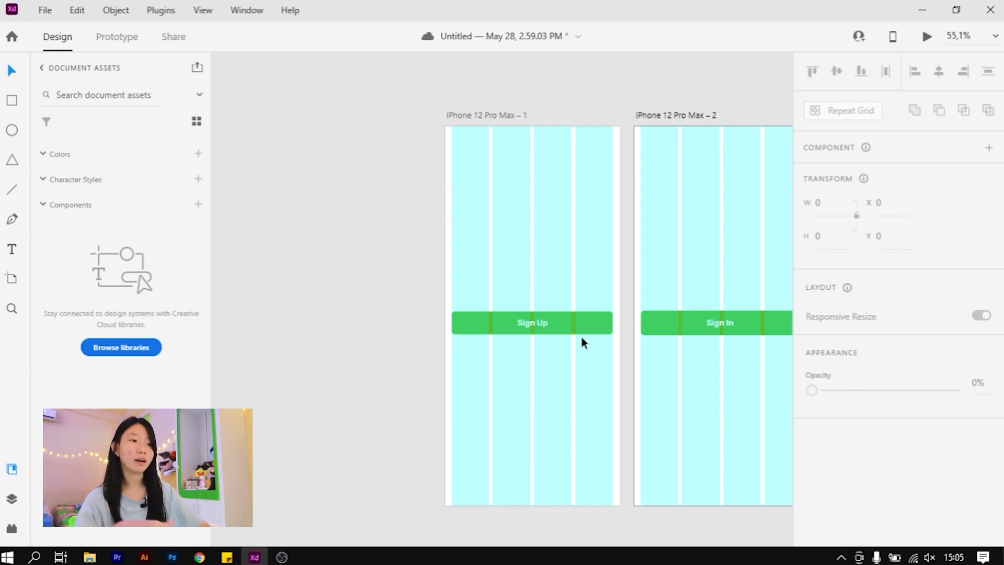
scroll(583, 381, "up", 3)
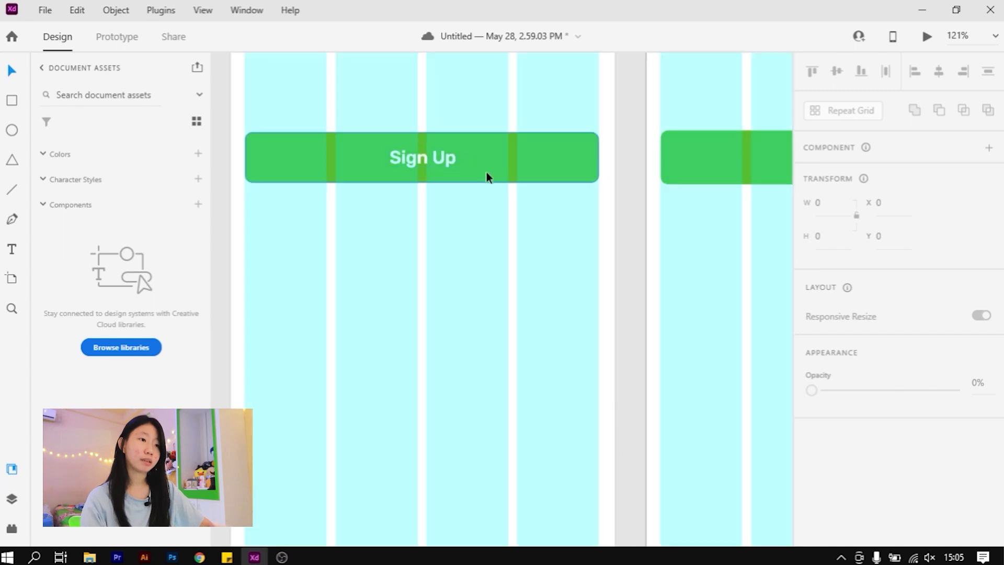
scroll(466, 188, "down", 1)
scroll(388, 167, "up", 1)
Duplicate the "Sign Up" button with its text directly below the original on the first artboard, at Y 526.
left_click(450, 174)
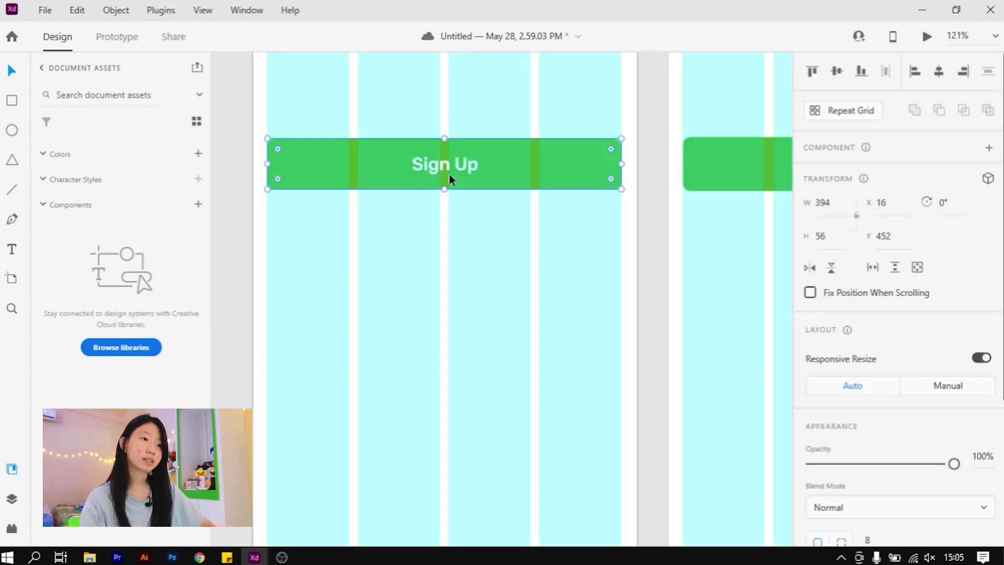
scroll(465, 199, "up", 1)
left_click_drag(475, 228, 458, 231)
key("alt")
left_click(486, 314)
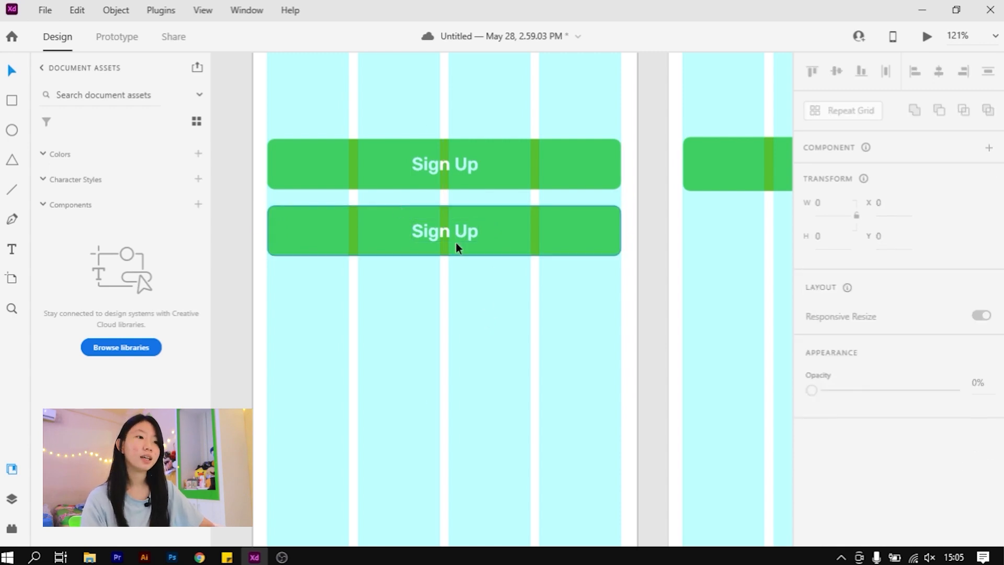
Change the text of the lower button to "Delete".
left_click(427, 235)
double_click(427, 235)
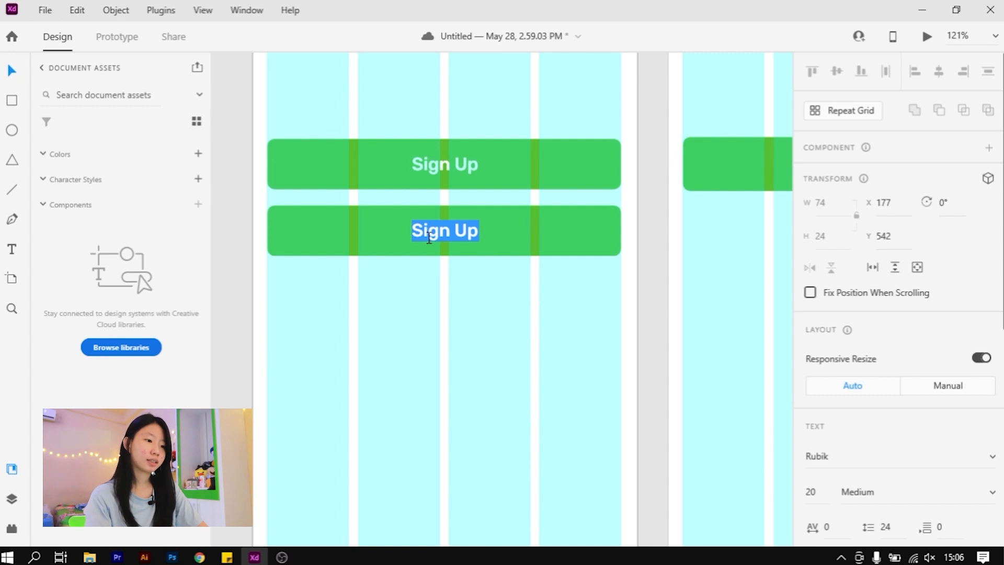
key("Caps_Lock")
type("D")
key("Caps_Lock")
type("elete")
key("Escape")
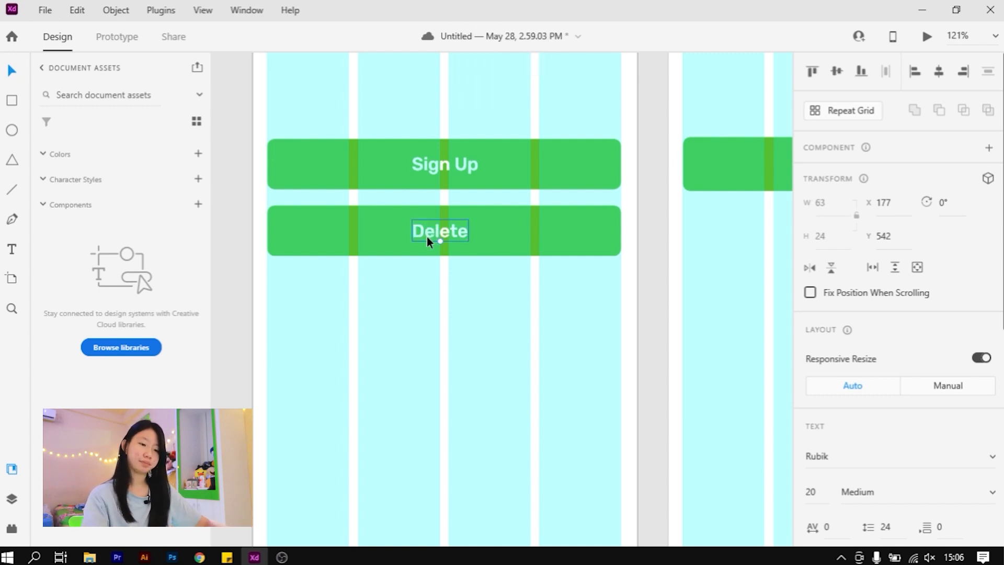
Shrink the "Delete" button rectangle evenly from both sides to a width of 134.
left_click(476, 234)
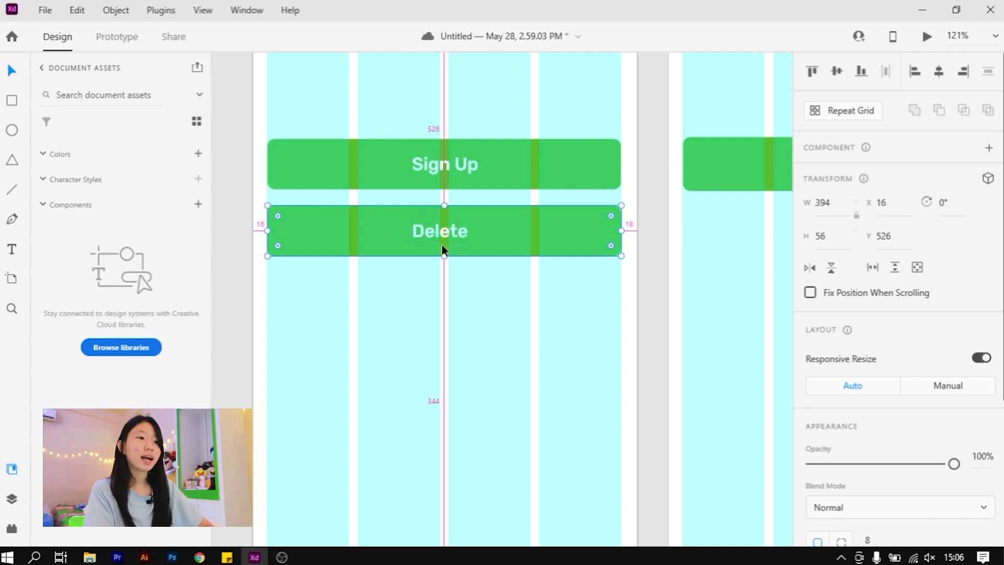
scroll(442, 244, "up", 3)
scroll(514, 268, "down", 2)
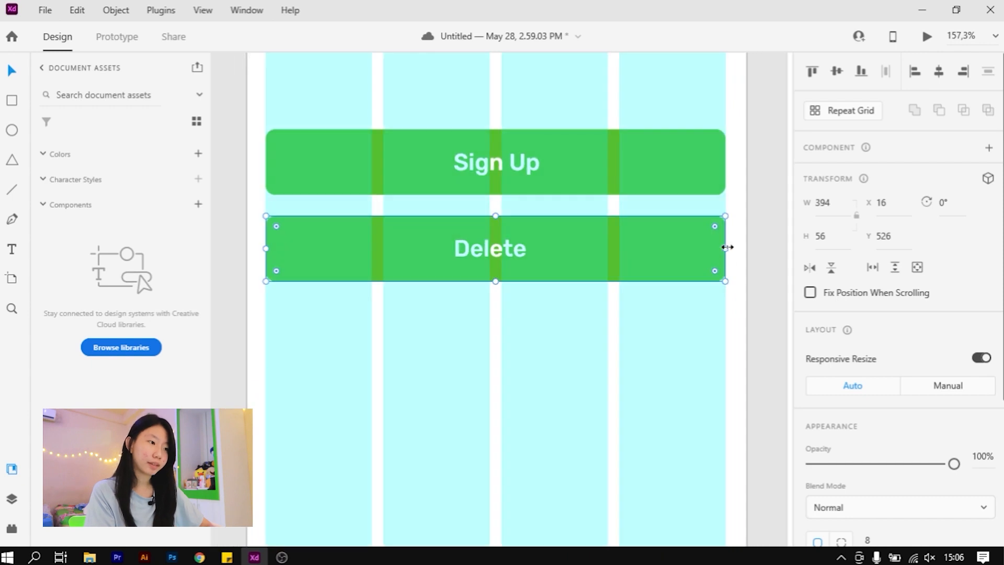
left_click_drag(728, 248, 574, 252)
key("ctrl+z")
scroll(498, 250, "up", 5)
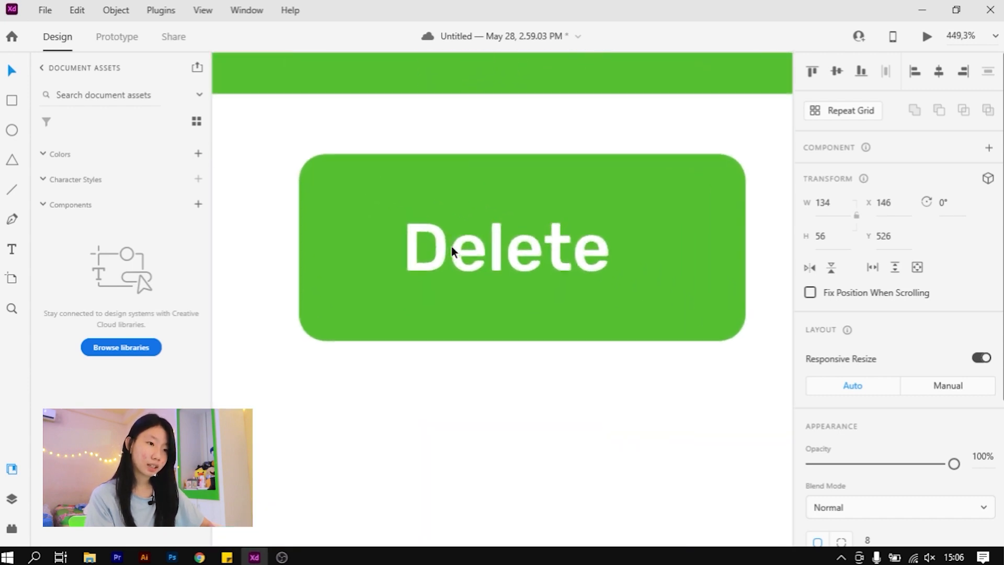
Move the "Delete" text slightly right to centre it horizontally in its button.
left_click(451, 246)
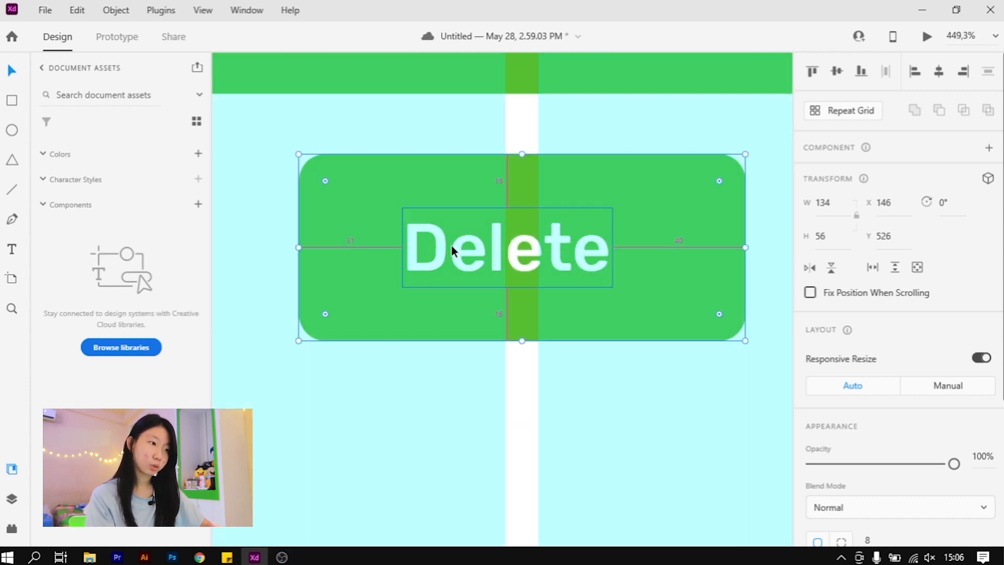
double_click(556, 257)
left_click_drag(561, 258, 580, 261)
Narrow the "Delete" button rectangle evenly from both sides to a width of 114 and nudge it right to X 158.
left_click(677, 264)
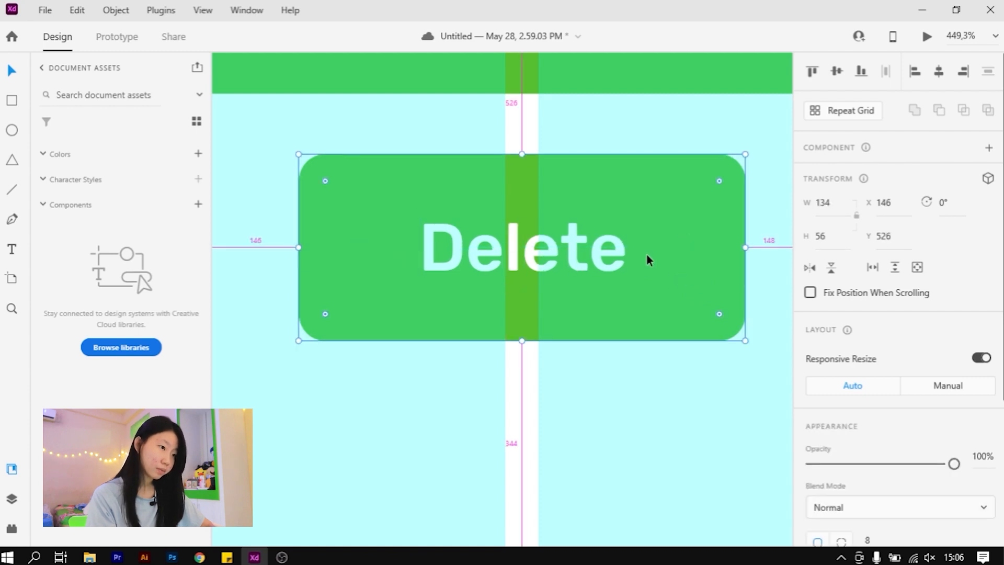
left_click_drag(743, 250, 712, 247)
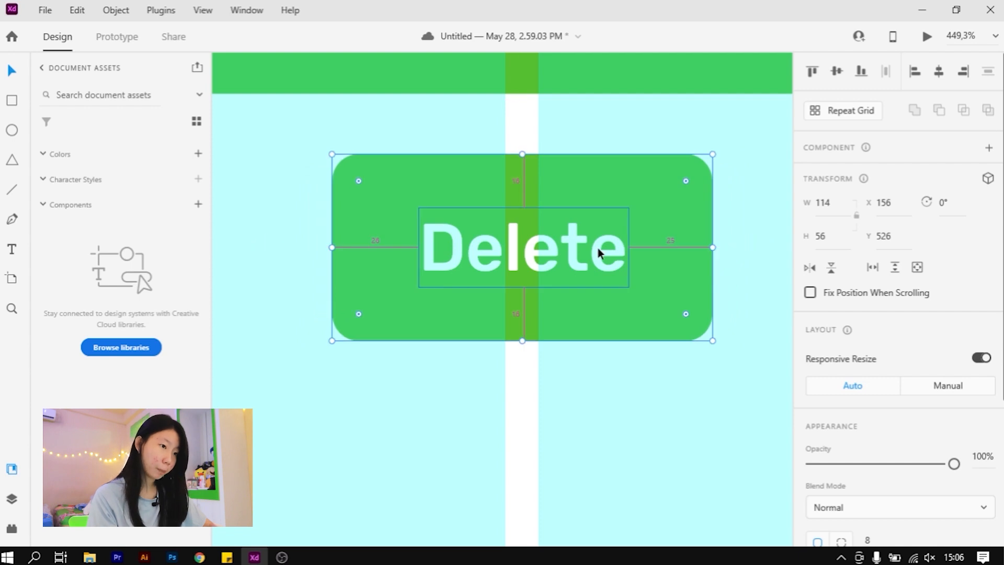
key("Right")
key("Right")
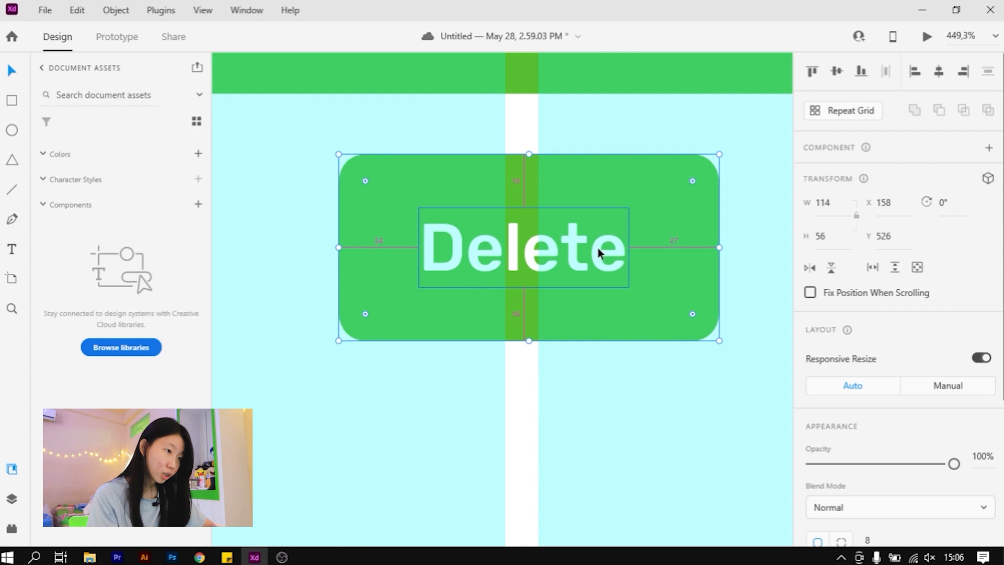
Set the height of the "Delete" button rectangle to 51.
left_click(820, 237)
type("51")
key("Return")
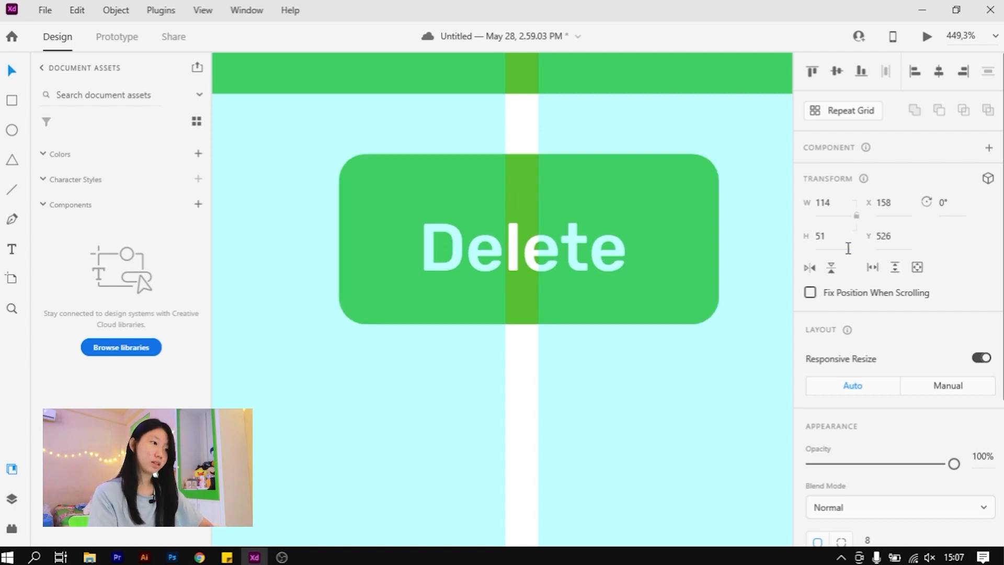
Undo the last height change and set the "Delete" button rectangle to a width of 111 and a height of 56.
key("ctrl+z")
left_click_drag(822, 234, 827, 201)
left_click(829, 204)
type("0")
key("Return")
key("alt")
scroll(581, 252, "up", 2)
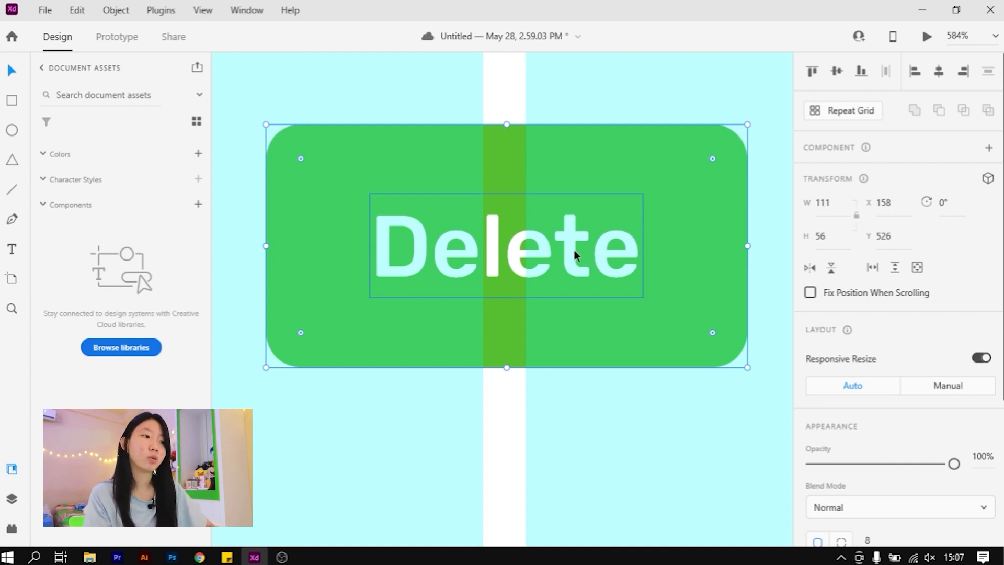
Move the "Delete" button with its text to X 299, Y 541, aligned with the right edge of the "Sign Up" button.
scroll(574, 250, "down", 4)
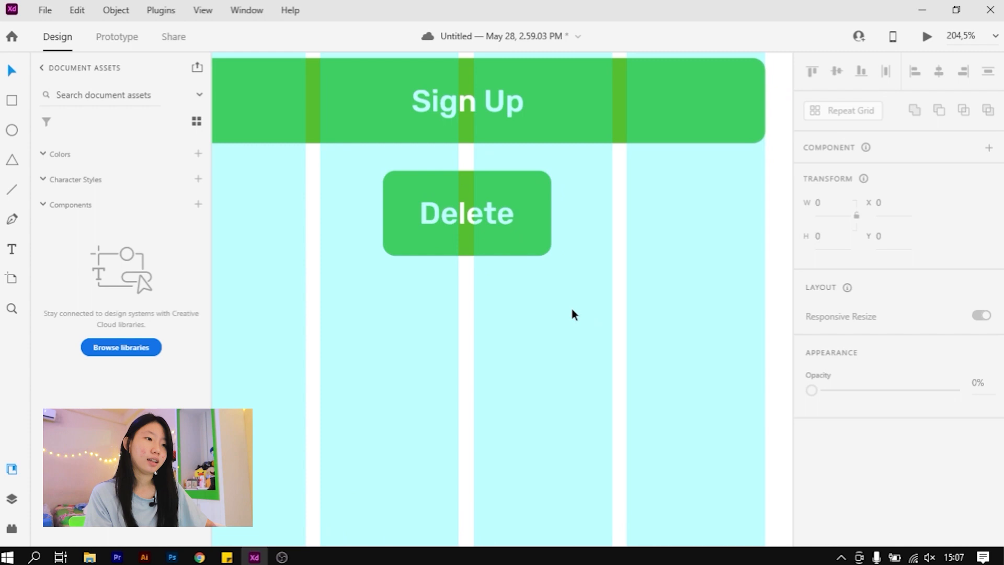
scroll(573, 309, "down", 3)
left_click(524, 264)
key("Escape")
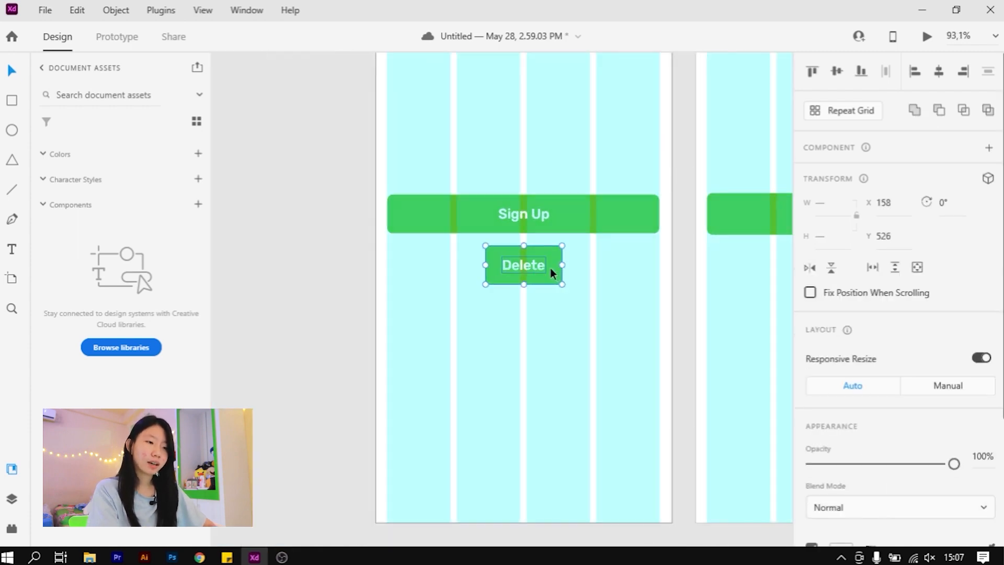
left_click_drag(550, 268, 629, 276)
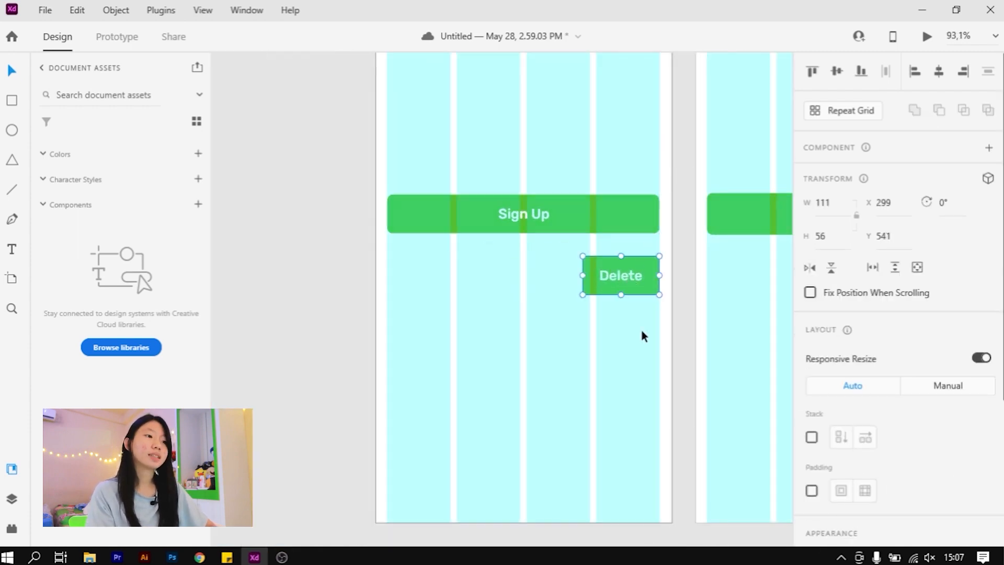
left_click(642, 338)
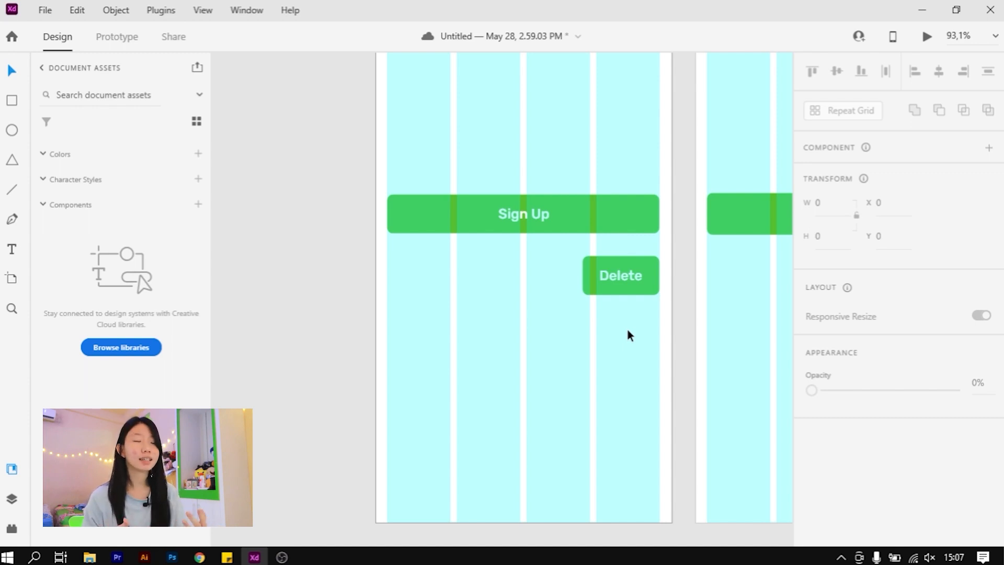
scroll(623, 317, "up", 3)
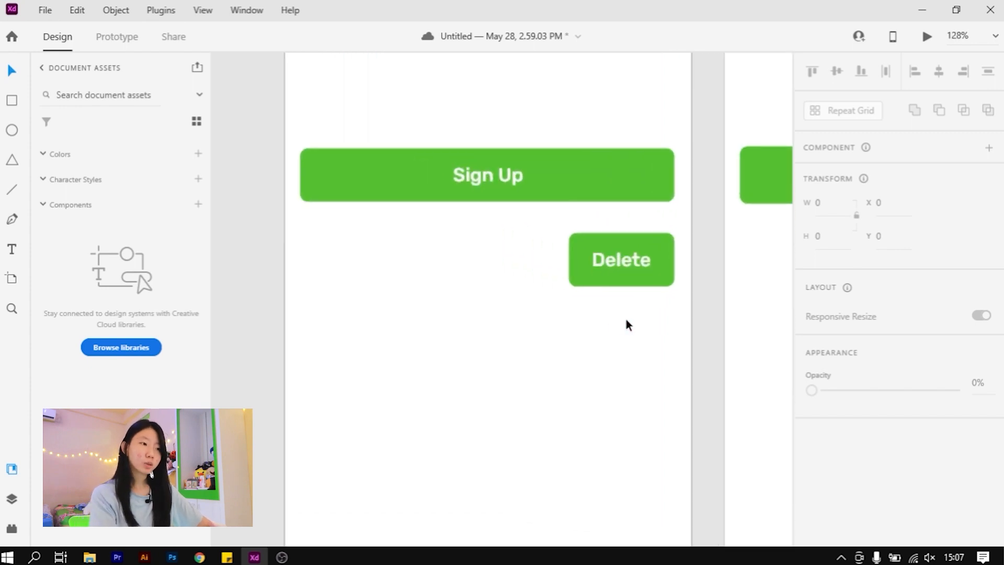
scroll(652, 302, "up", 1)
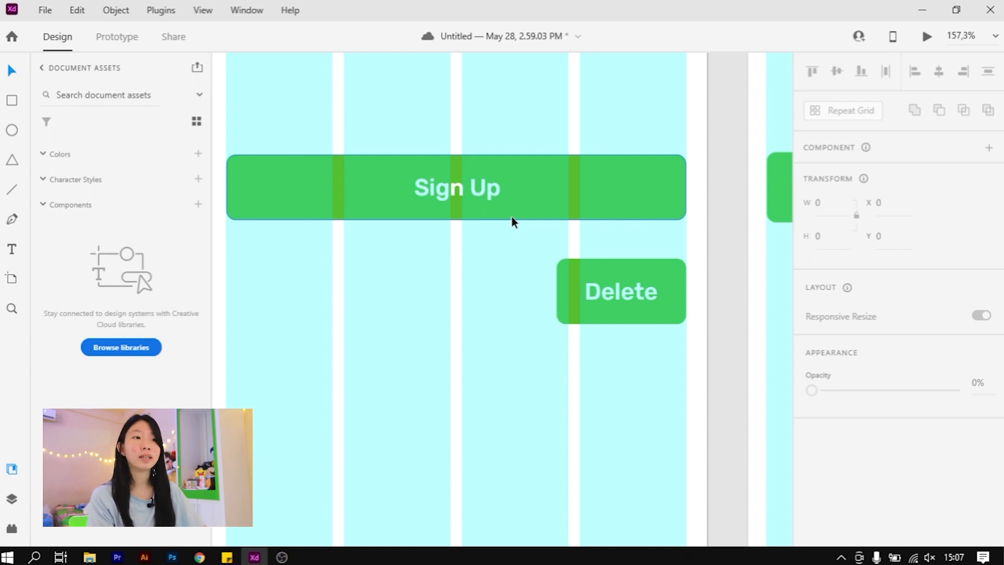
scroll(500, 192, "down", 2)
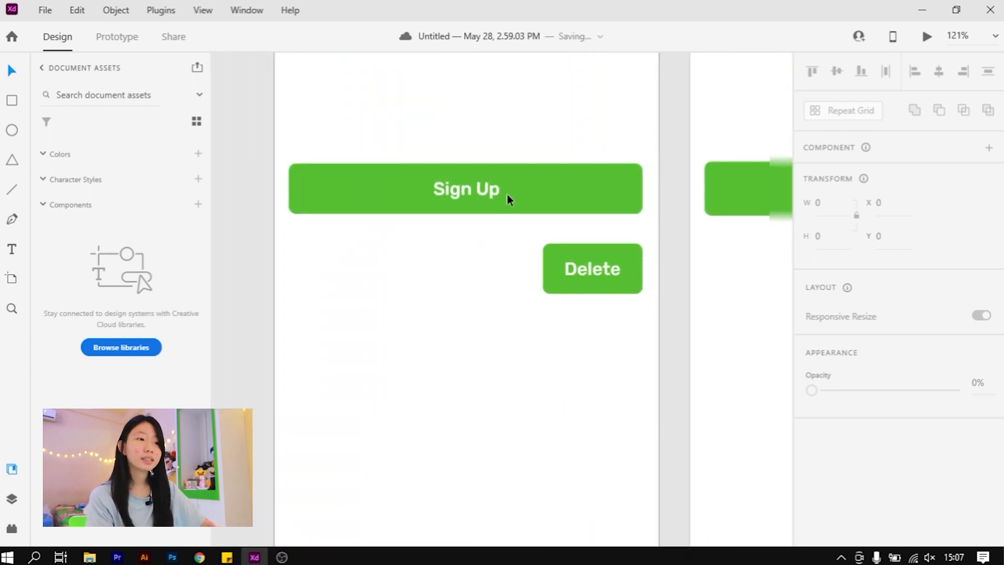
left_click(533, 175)
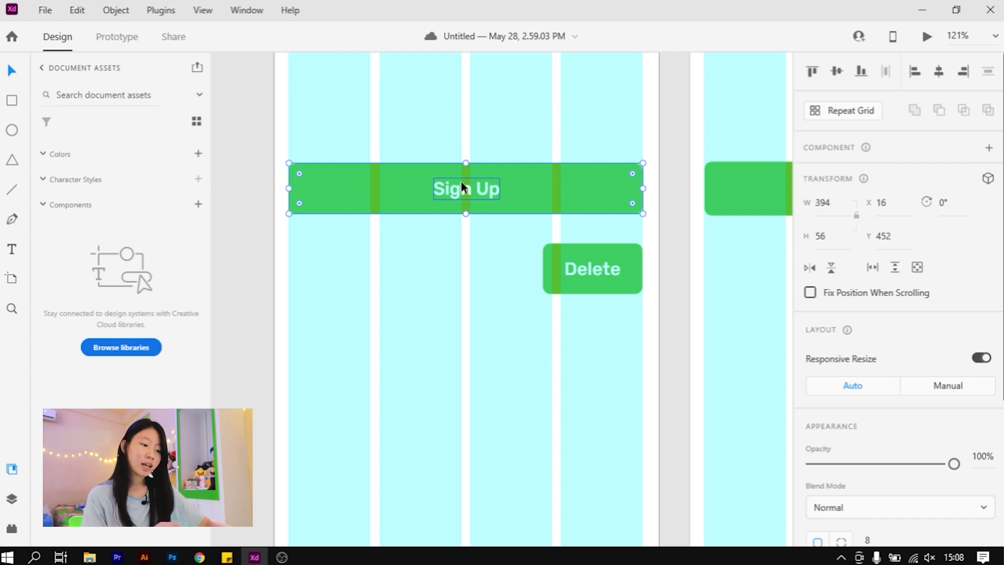
left_click(622, 287)
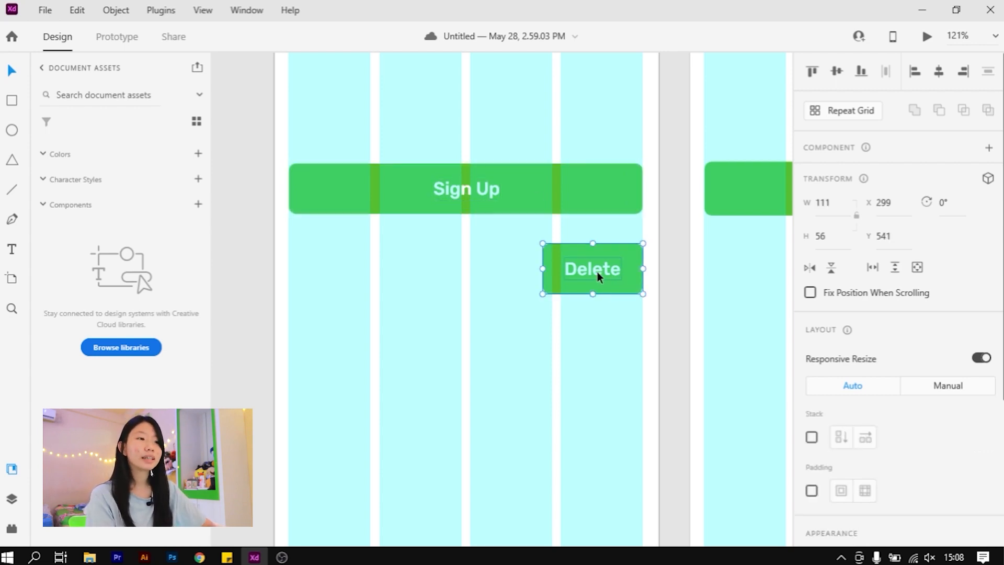
Shrink the "Delete" button rectangle evenly around its text to a width of 75 and a height of 28.
scroll(598, 272, "up", 4)
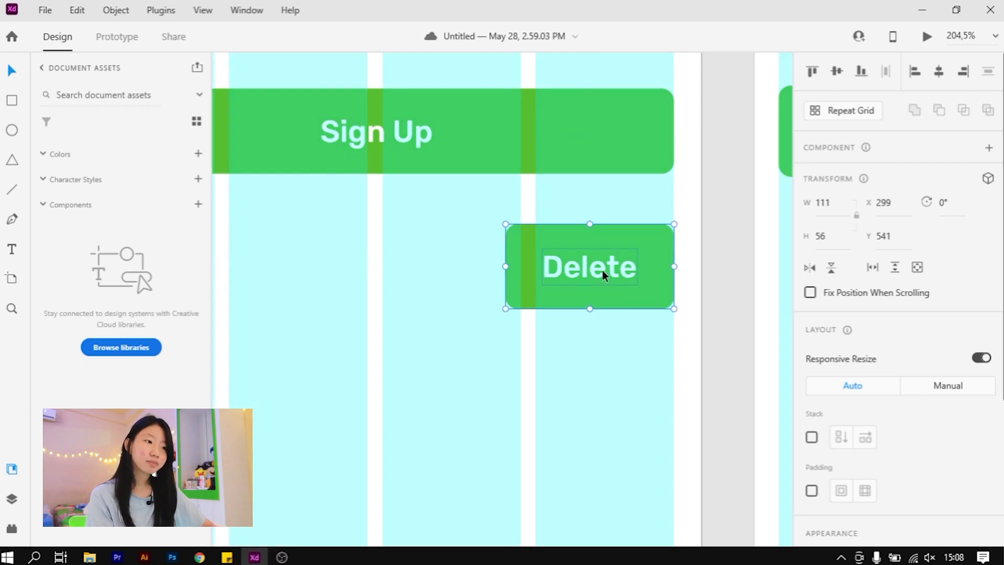
scroll(598, 271, "up", 4)
double_click(686, 266)
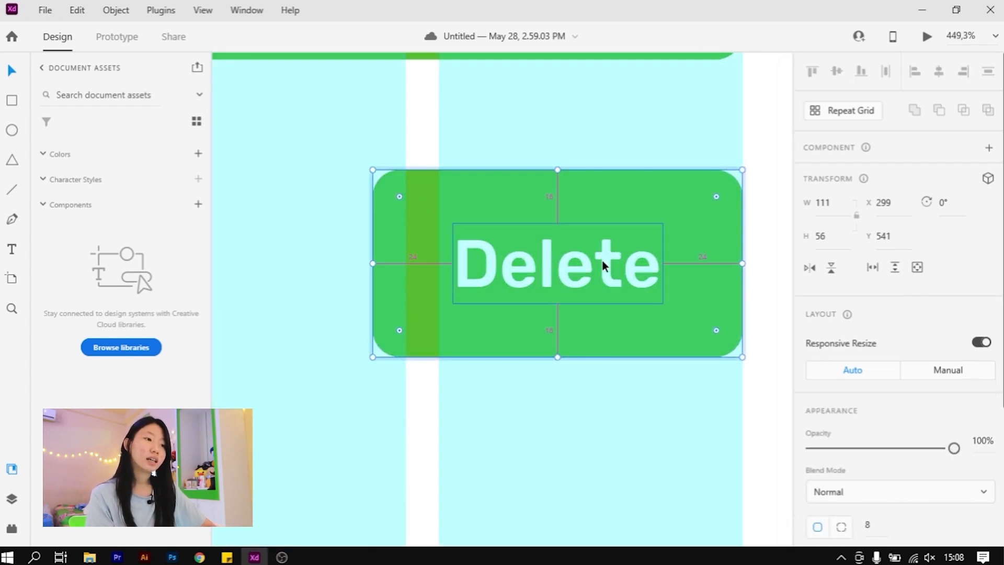
left_click_drag(742, 263, 683, 258)
left_click_drag(555, 170, 581, 218)
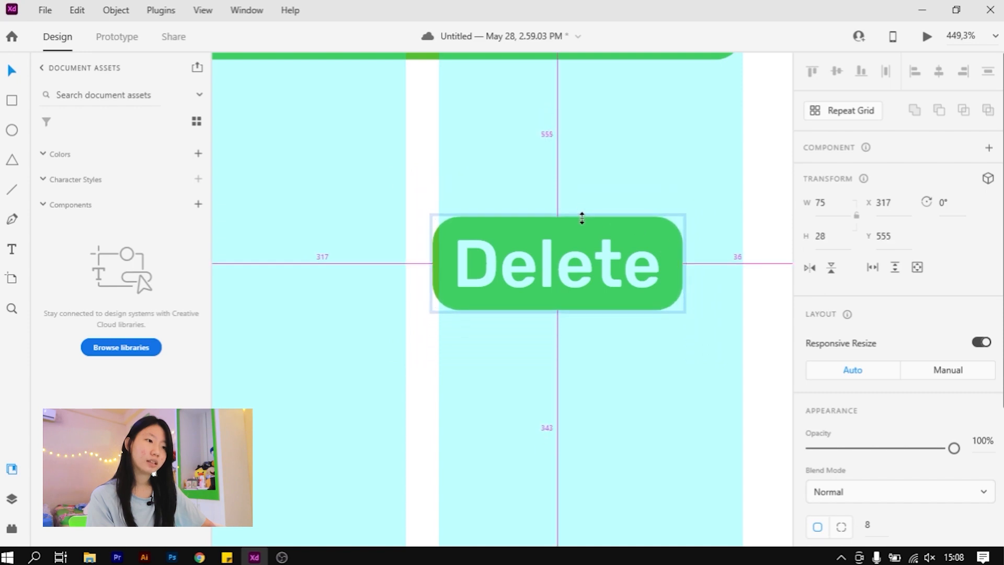
scroll(617, 272, "down", 4)
left_click(588, 252)
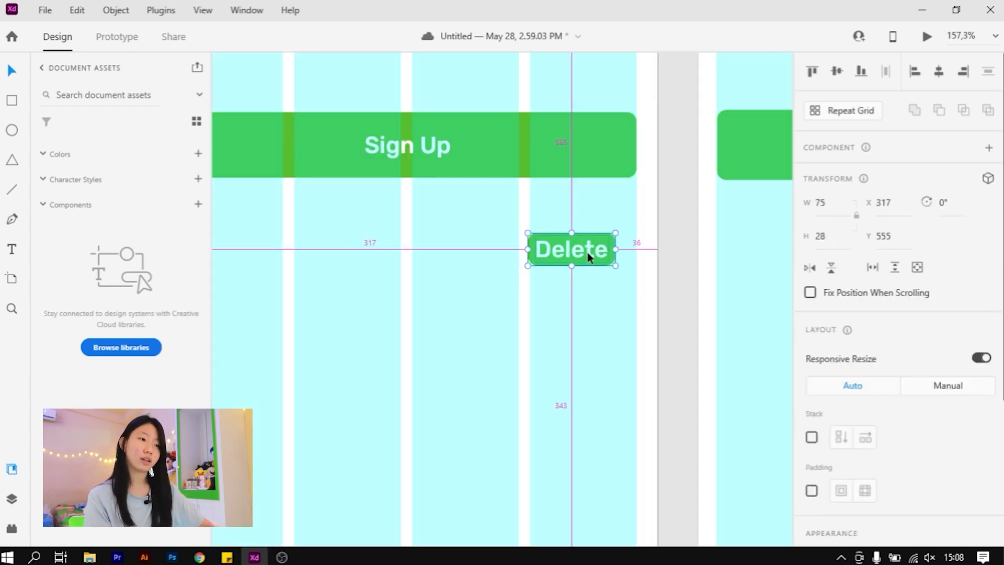
scroll(589, 267, "down", 3)
left_click(576, 266)
left_click(569, 252)
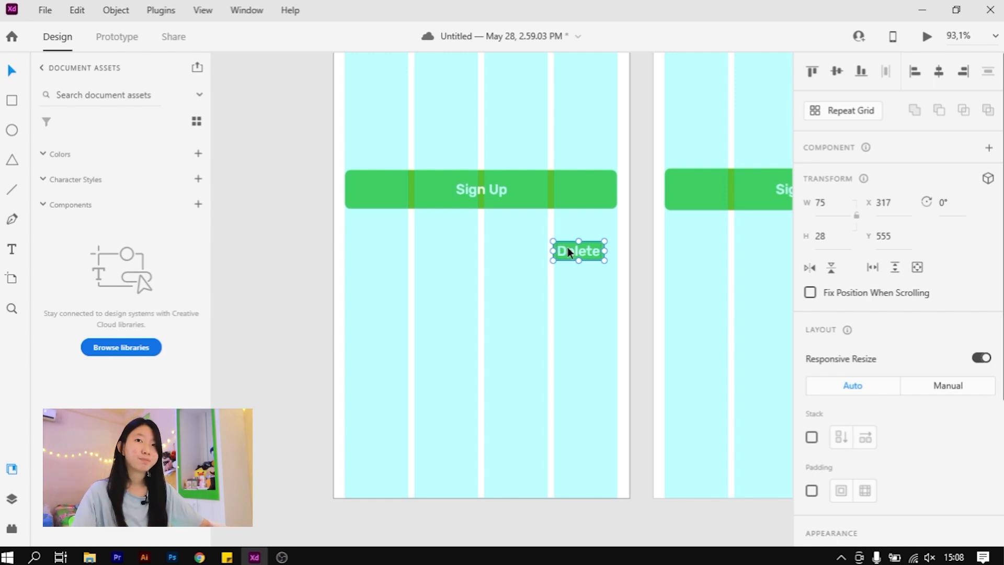
Undo the width and height reductions of the "Delete" button rectangle.
left_click(608, 277)
key("ctrl+z")
key("ctrl+z")
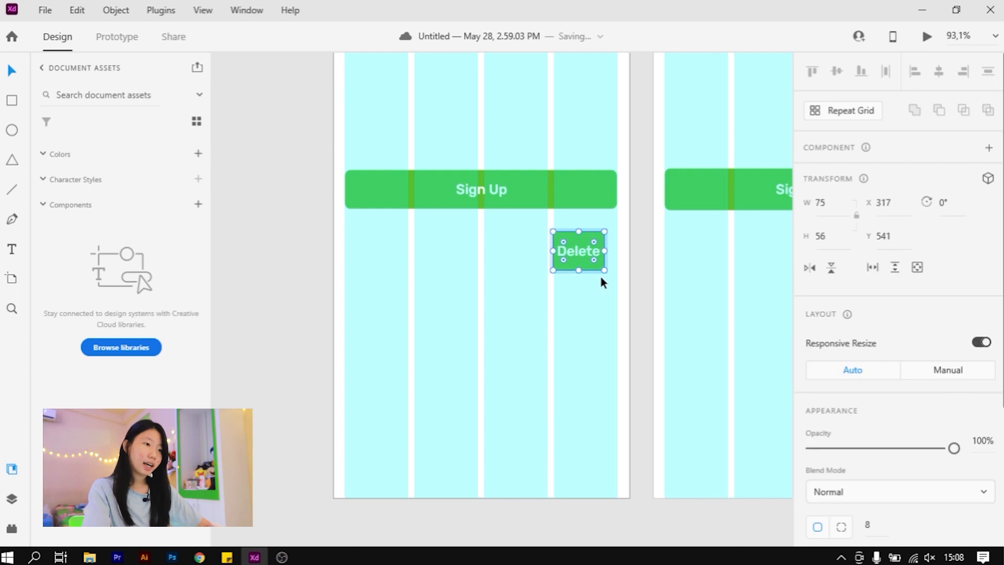
left_click(610, 285)
mouse_move(593, 254)
left_mouse_down()
mouse_move(585, 255)
mouse_move(599, 256)
left_mouse_up()
key("ctrl+z")
left_click(620, 306)
left_click(611, 273)
Reduce the font size of the "Delete" text to 13.
scroll(610, 256, "up", 3)
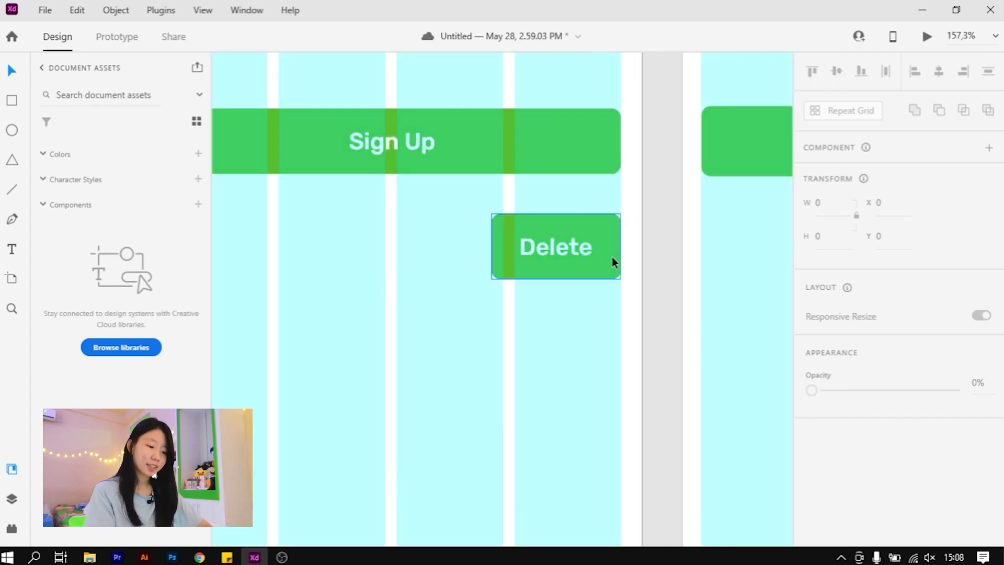
scroll(569, 186, "down", 2)
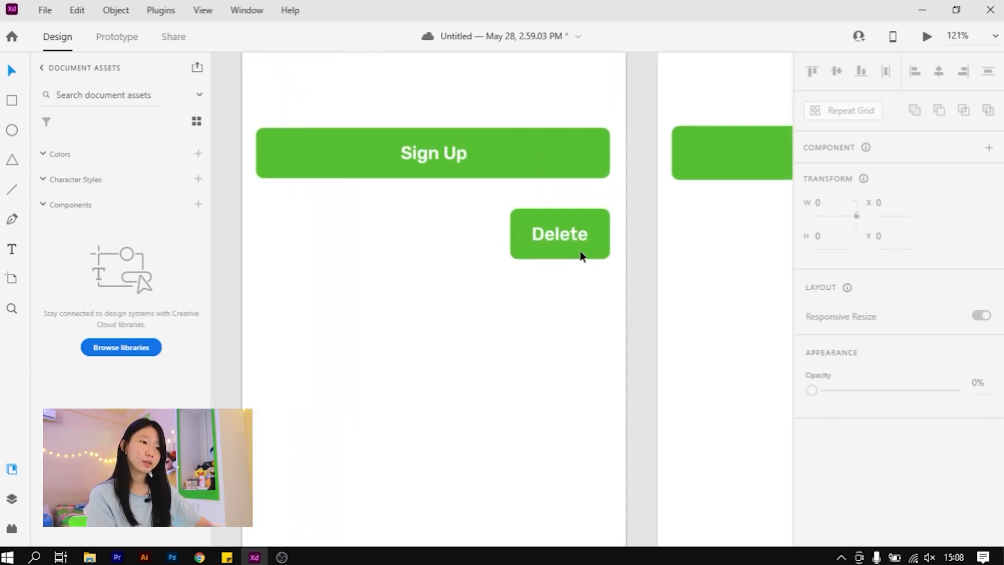
left_click(578, 246)
double_click(577, 242)
scroll(577, 242, "up", 5)
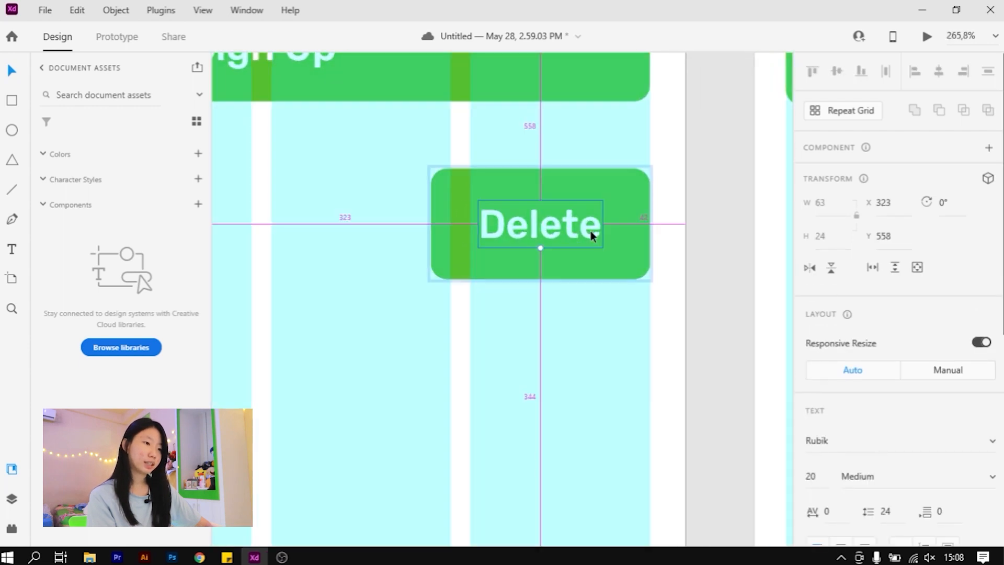
scroll(596, 250, "down", 4)
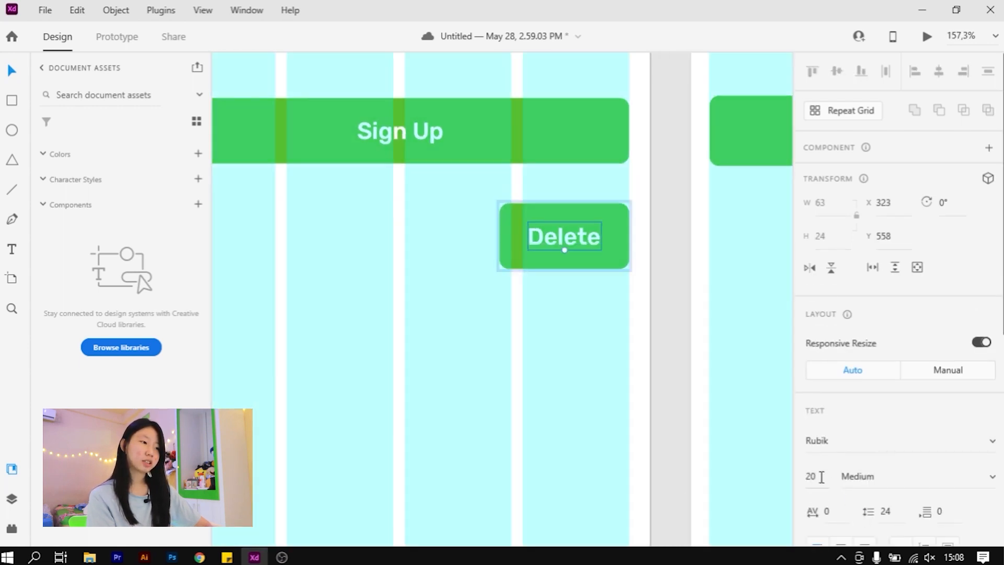
left_click_drag(821, 477, 837, 535)
key("Up")
key("Up")
key("Up")
key("Up")
key("Up")
key("Up")
key("Up")
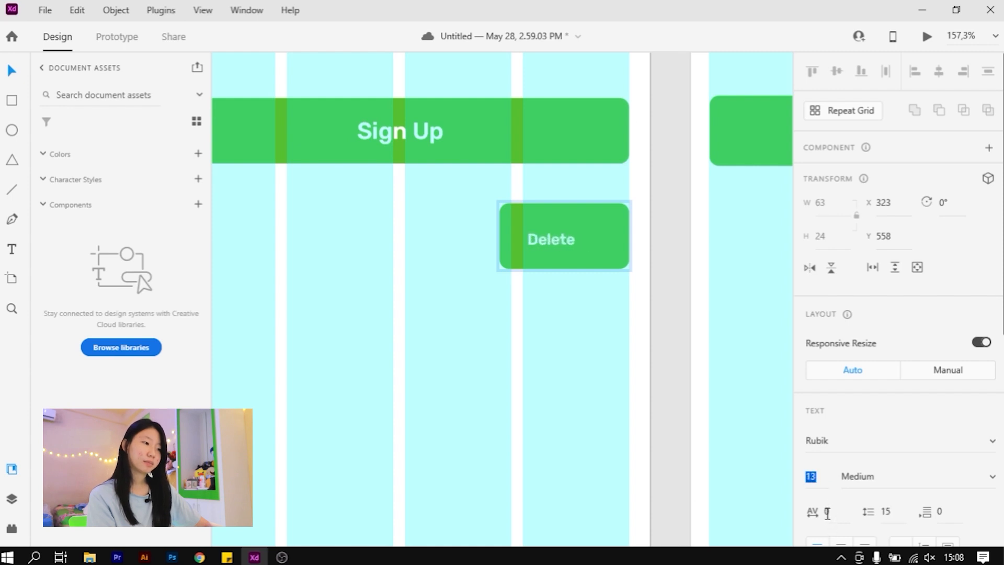
Raise the font size of the "Delete" text back to 20.
key("Return")
key("Up")
key("Up")
key("Up")
left_click(646, 381)
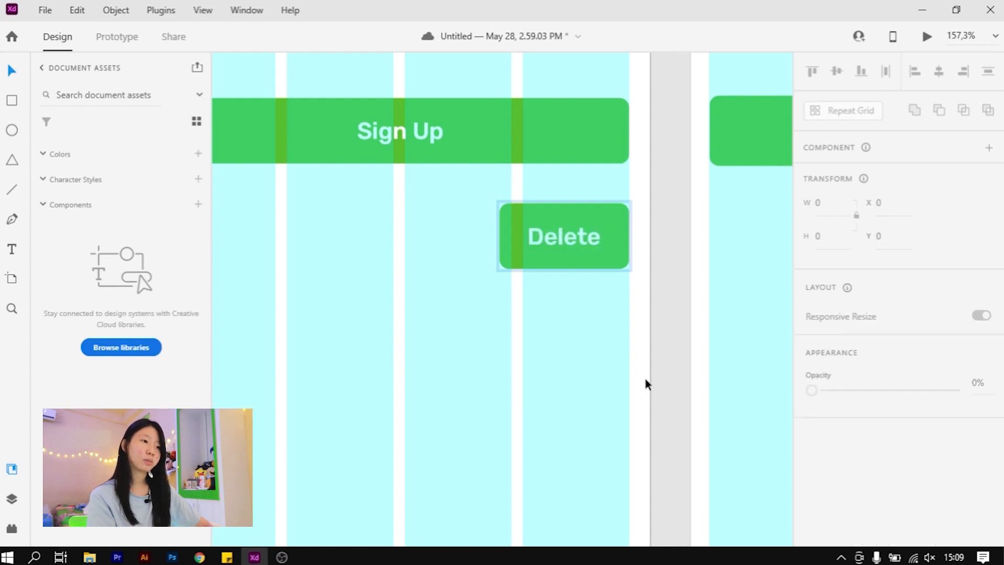
Save the document with the "Delete" button in place.
scroll(565, 216, "up", 4)
scroll(585, 222, "up", 1)
key("ctrl+shift+apostrophe")
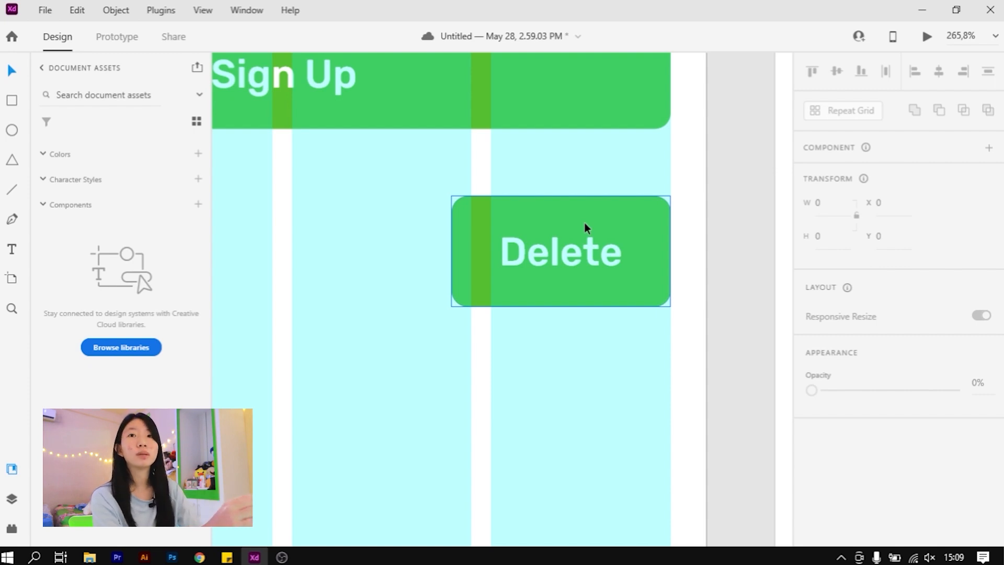
key("ctrl+s")
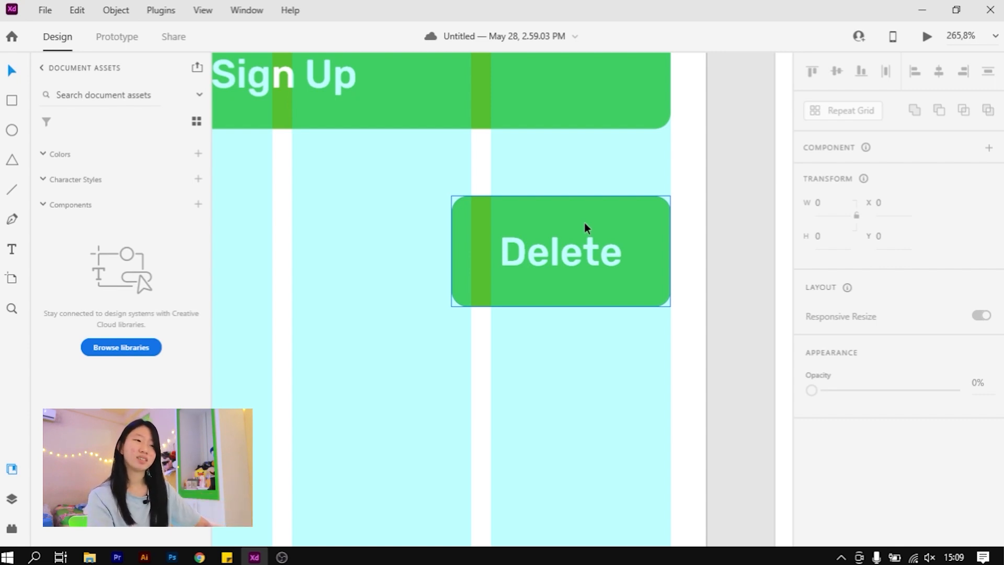
Duplicate the "Delete" button to the left of the original at X 177, Y 542, and save the document.
scroll(551, 252, "down", 5)
scroll(502, 256, "up", 3)
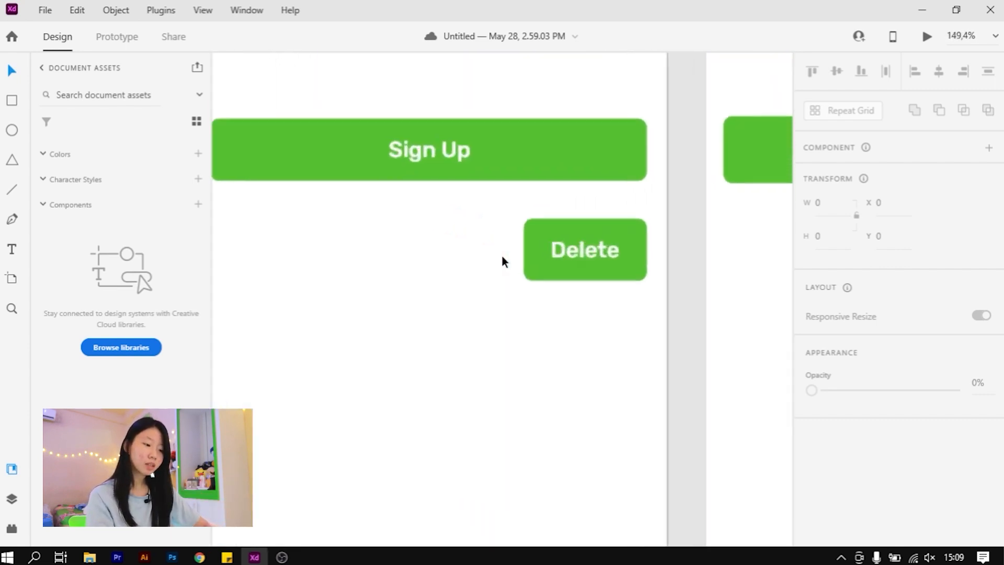
scroll(502, 253, "up", 1)
scroll(502, 254, "down", 3)
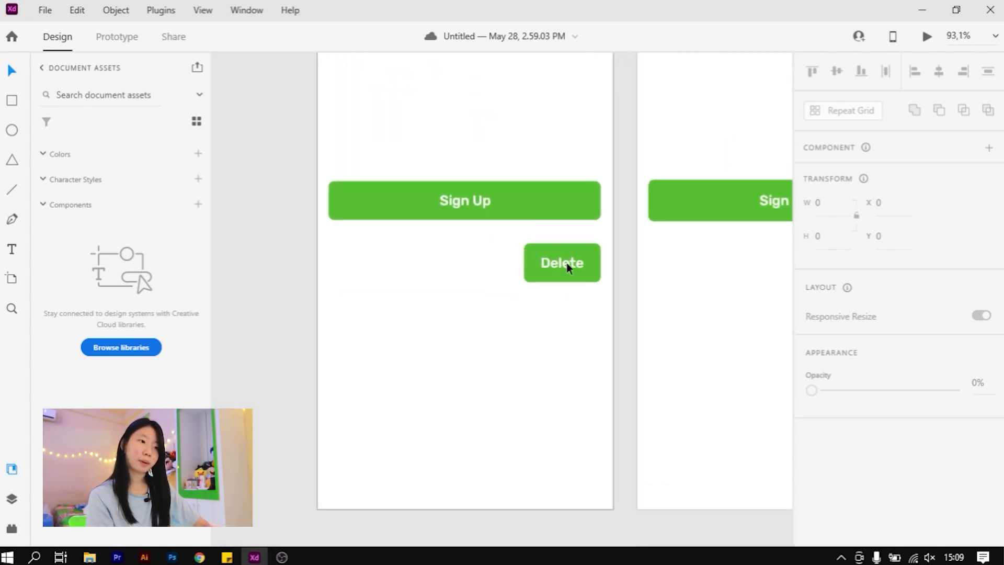
left_click_drag(565, 262, 483, 263)
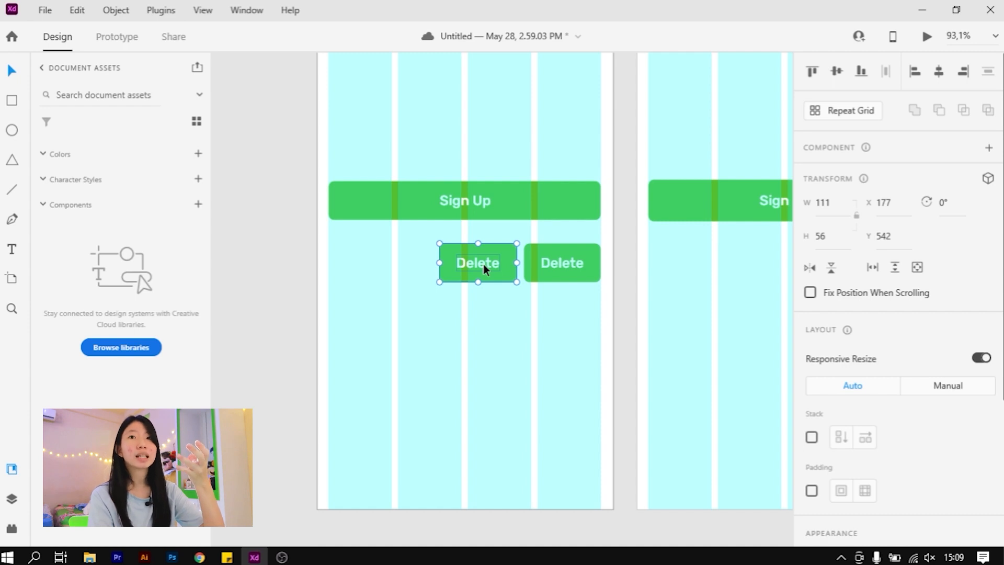
key("ctrl+s")
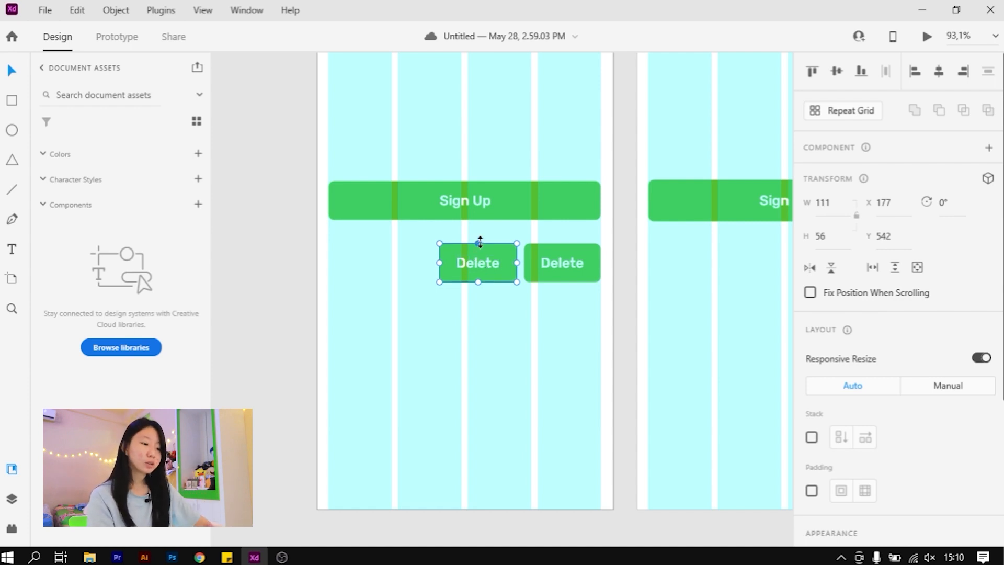
Change the fill of the left "Delete" button's rectangle to red and save the document.
scroll(474, 252, "up", 3)
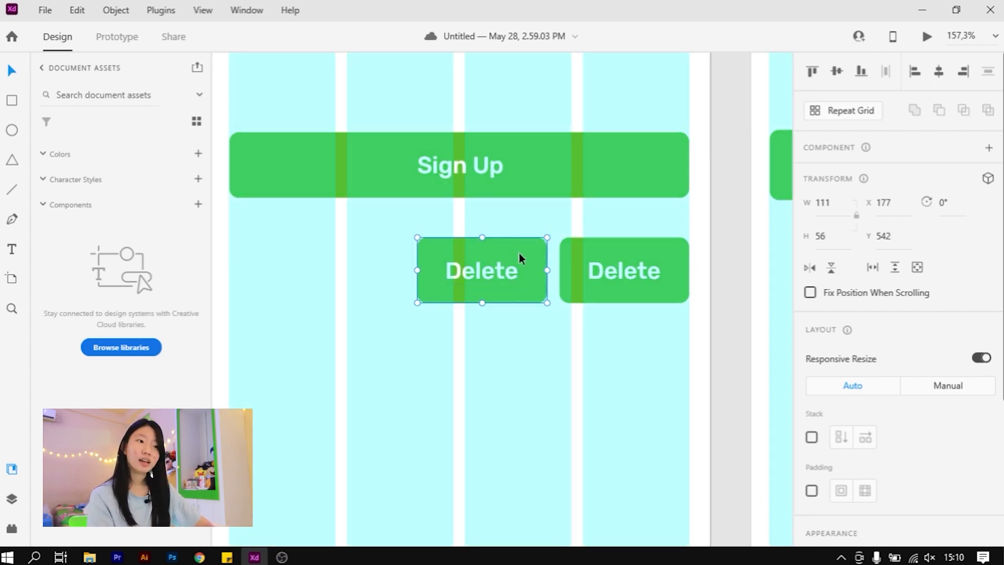
scroll(479, 281, "up", 3)
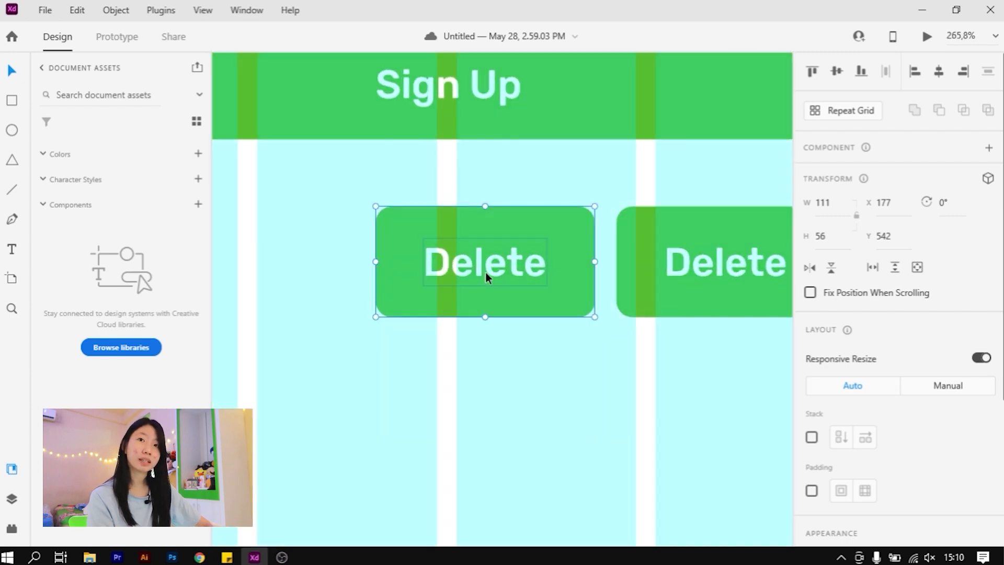
double_click(516, 224)
scroll(941, 340, "down", 4)
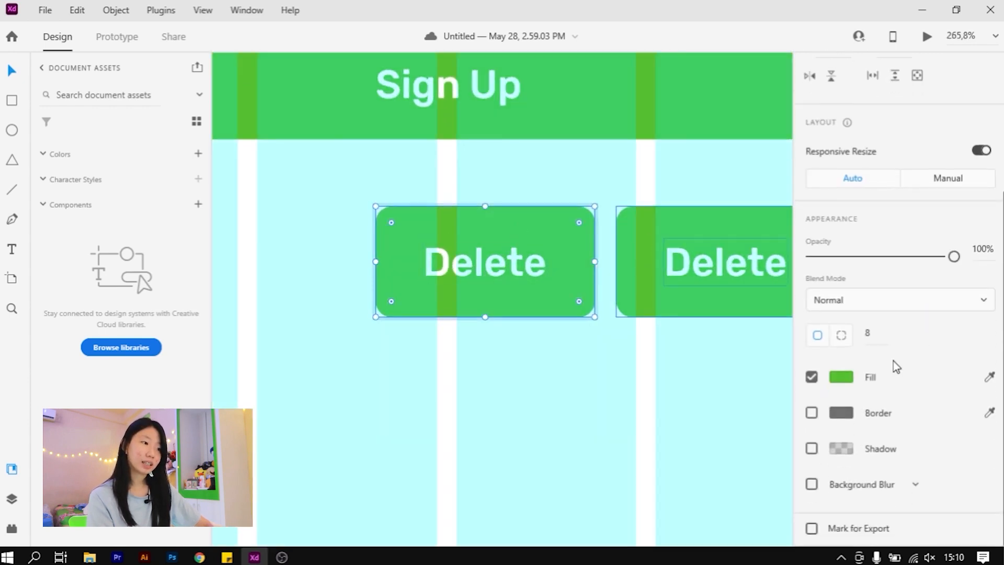
left_click(842, 377)
left_click_drag(766, 373, 766, 289)
left_click(475, 320)
scroll(504, 338, "down", 3)
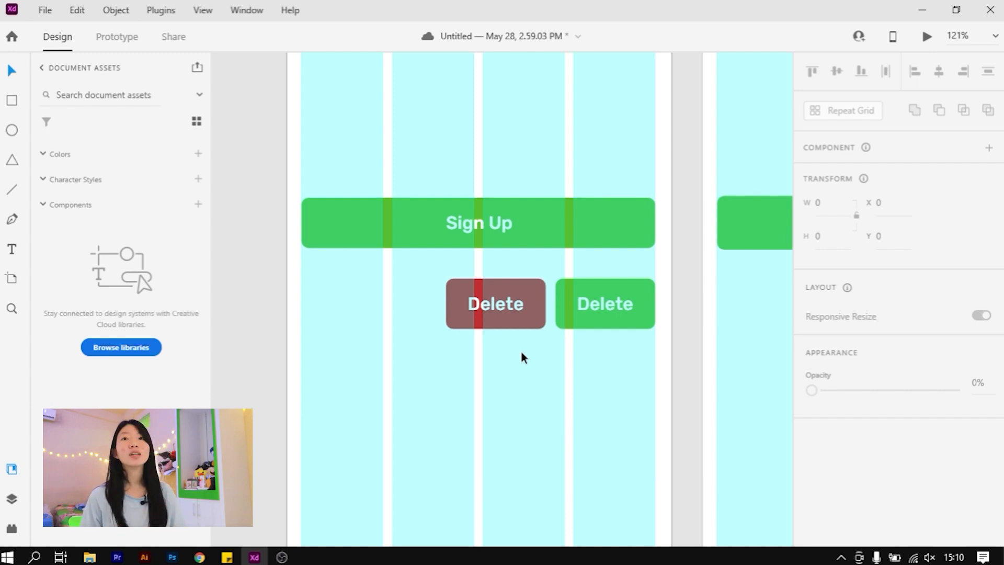
key("ctrl+s")
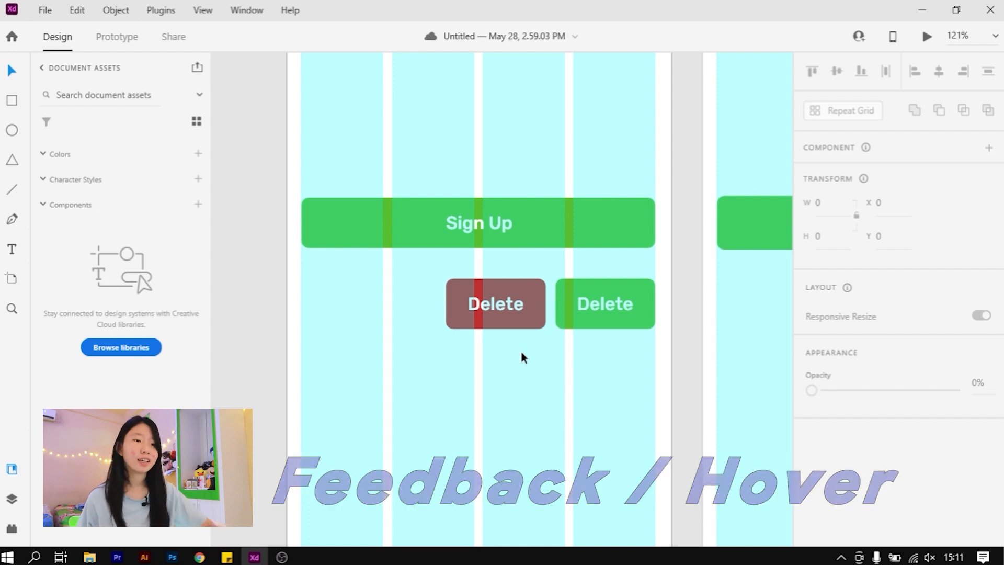
Switch to Chrome, close the developer tools and examine the button hover feedback on the tiket.com hotel search, then return to Adobe XD.
left_click(200, 557)
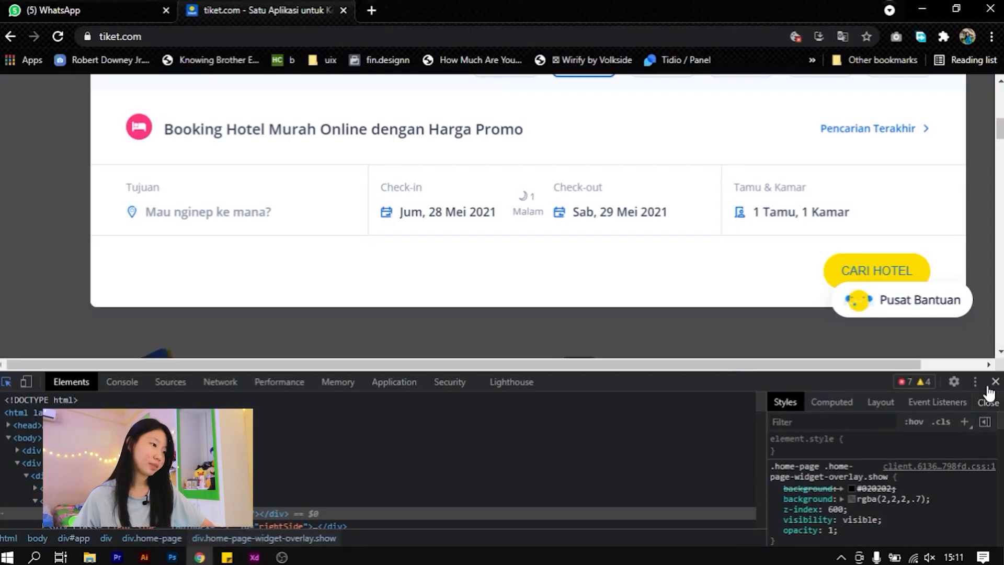
left_click(995, 385)
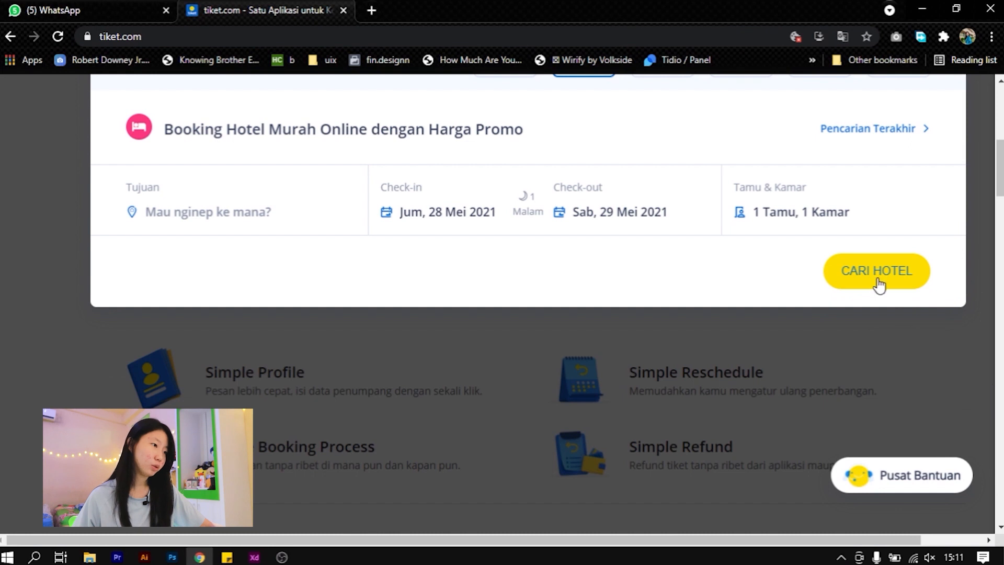
scroll(883, 287, "up", 3)
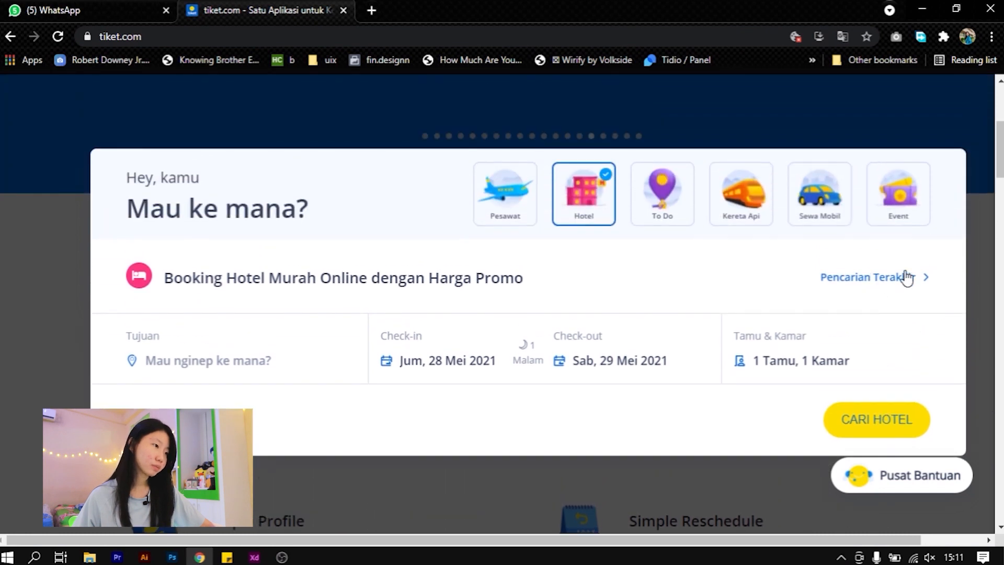
left_click(981, 202)
scroll(785, 214, "down", 3)
scroll(648, 219, "up", 3)
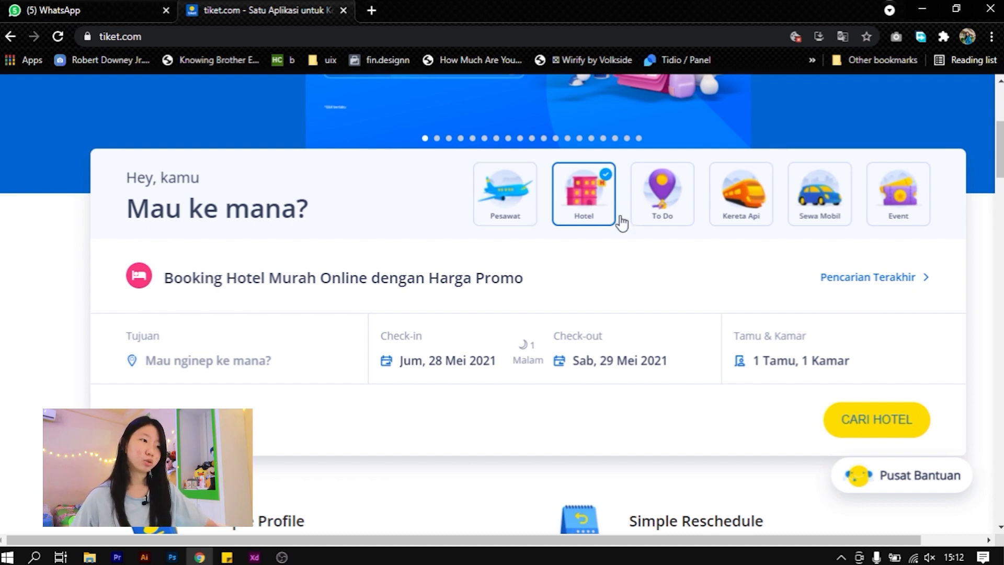
left_click(922, 7)
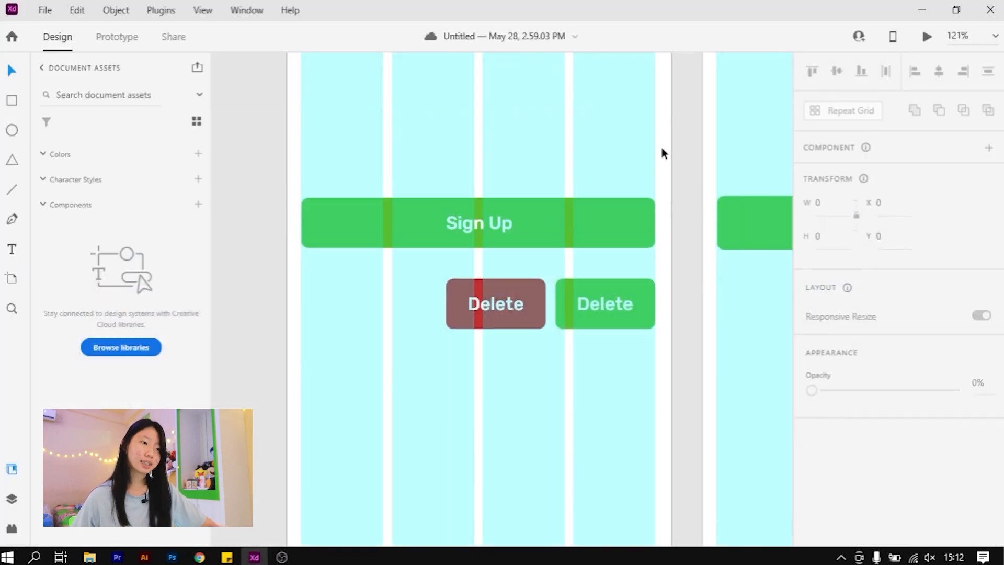
Delete the green "Delete" button and move the red one to line up with the left edge of the "Sign Up" button.
scroll(621, 256, "down", 3)
left_click(629, 281)
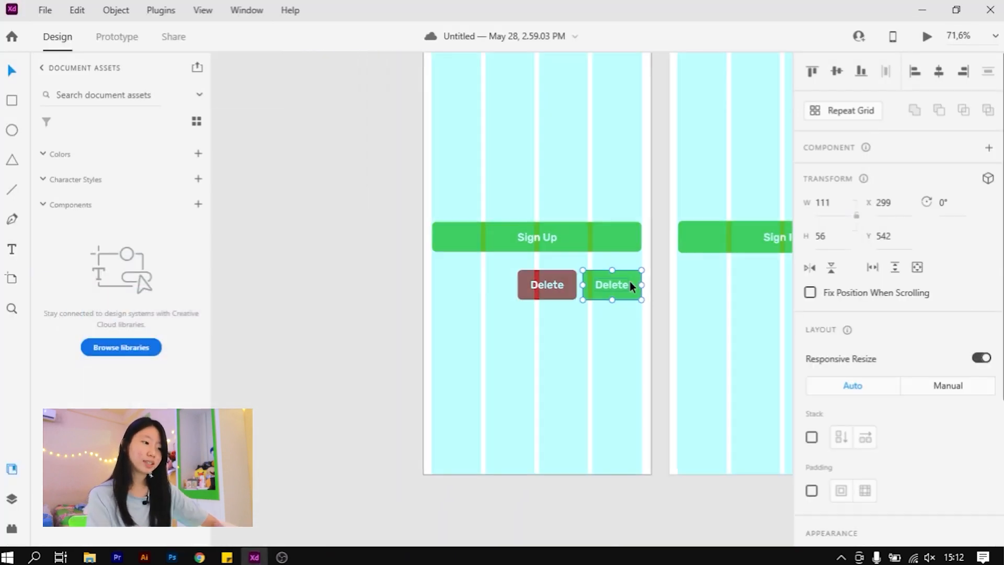
key("Delete")
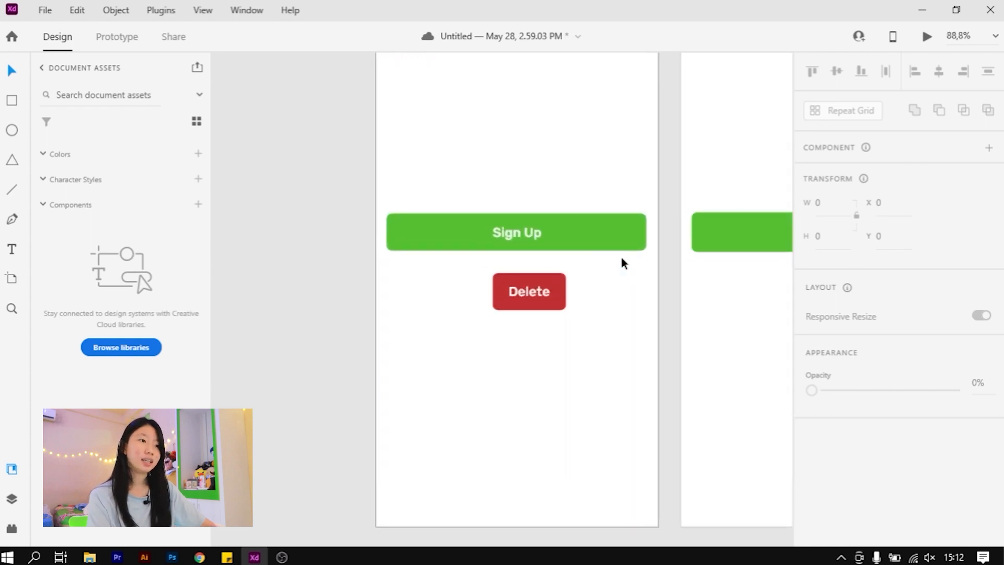
scroll(620, 254, "up", 3)
left_click_drag(504, 287, 389, 272)
left_click(519, 300)
scroll(523, 293, "up", 2)
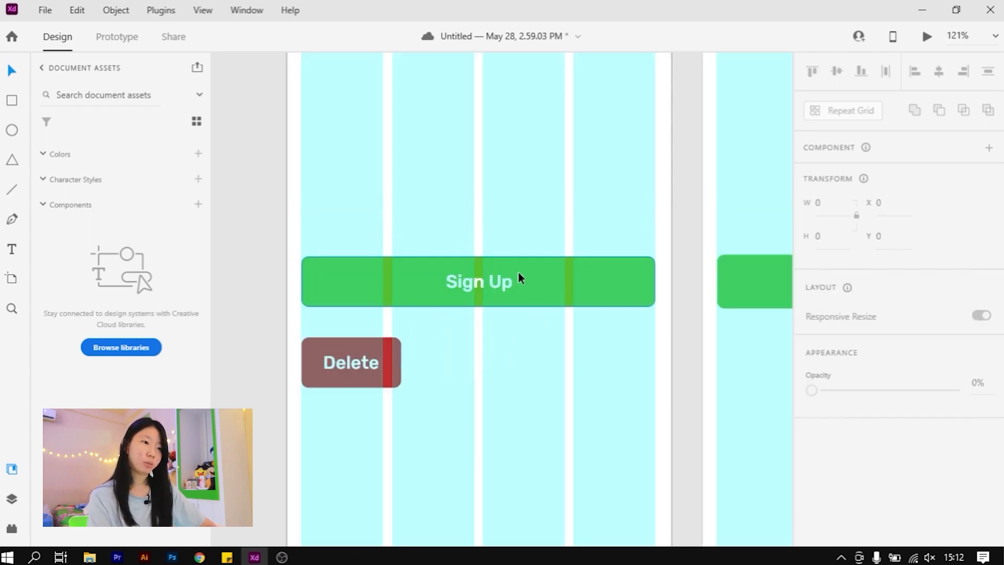
left_click(507, 293)
scroll(507, 292, "down", 1)
scroll(485, 293, "up", 3)
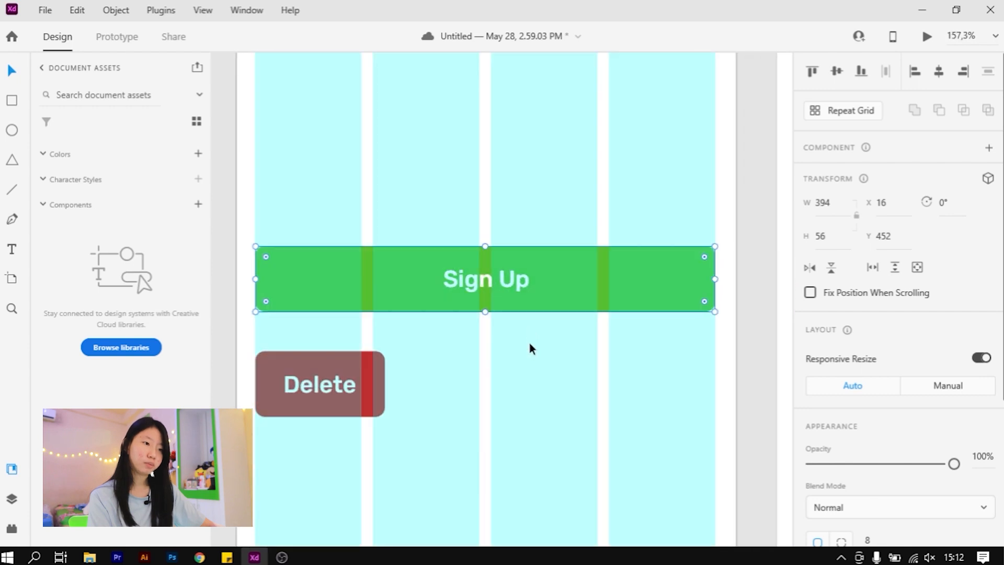
left_click(532, 347)
left_click_drag(485, 286, 481, 255)
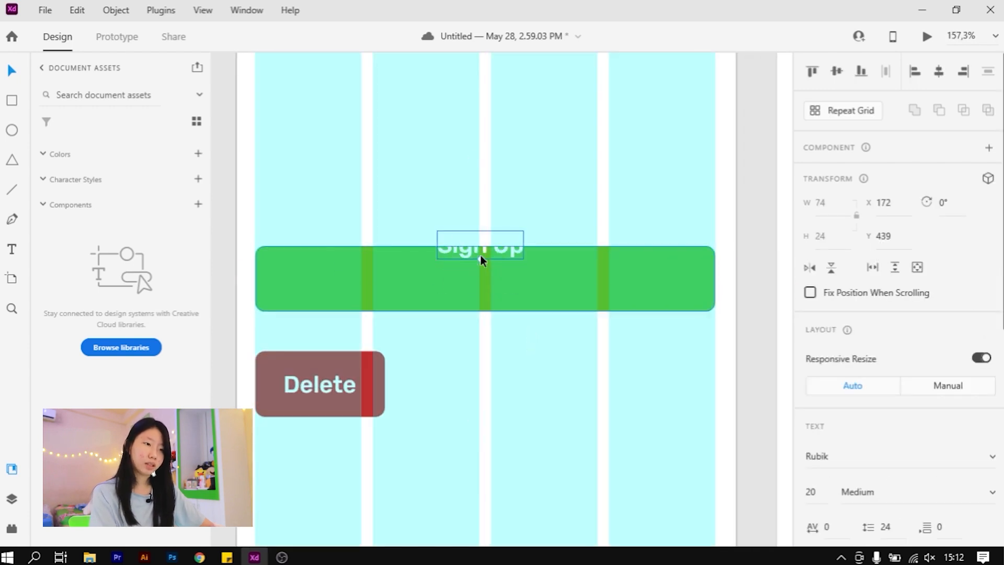
key("ctrl+z")
Group the "Sign Up" text with its rectangle and duplicate the button above the original at X 16, Y 375.
left_click(557, 281, "shift")
left_click(522, 152)
left_click_drag(555, 287, 558, 202)
left_click(545, 140)
left_click(538, 193)
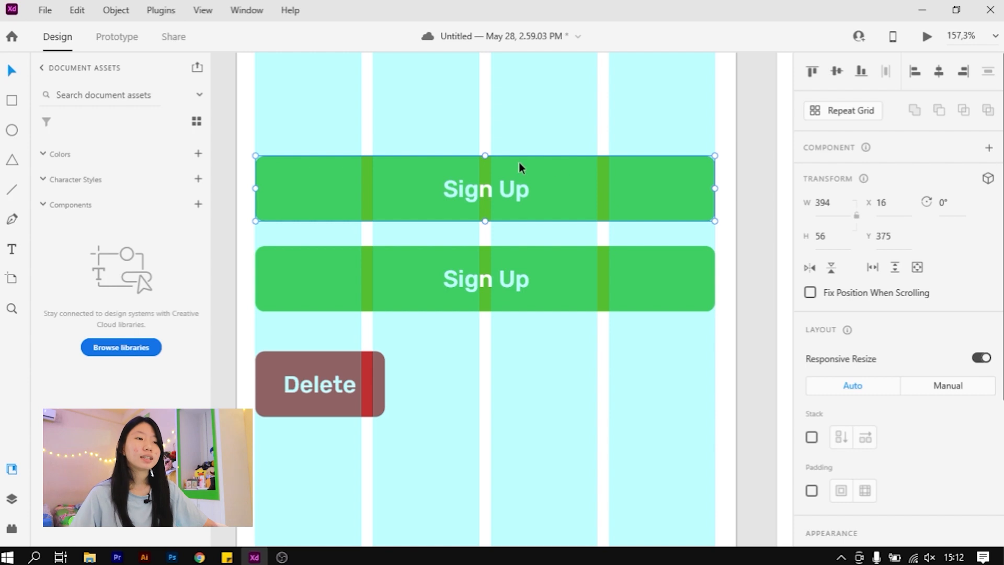
Convert the upper "Sign Up" button into a component and save the document.
scroll(514, 168, "up", 1)
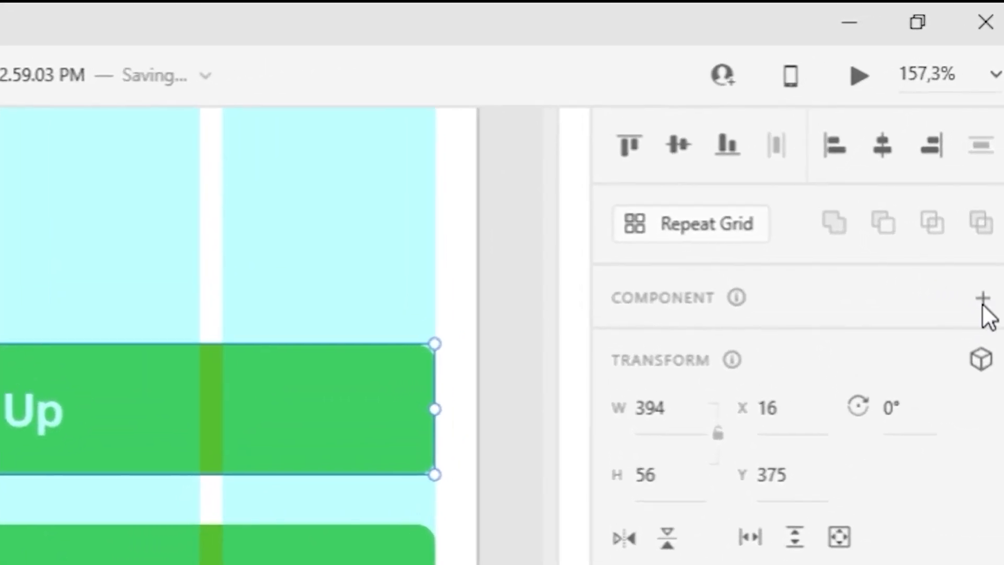
left_click(982, 299)
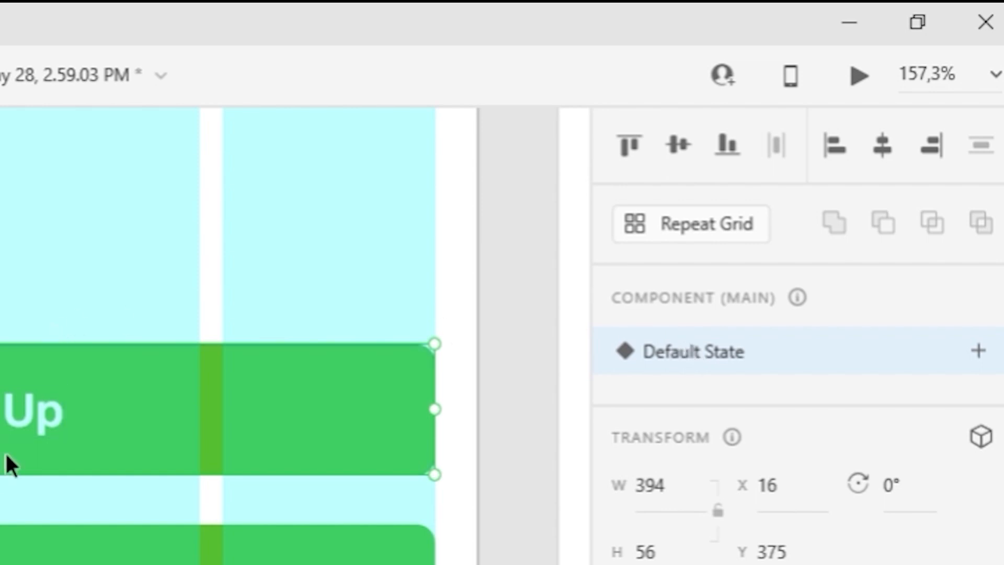
key("ctrl+s")
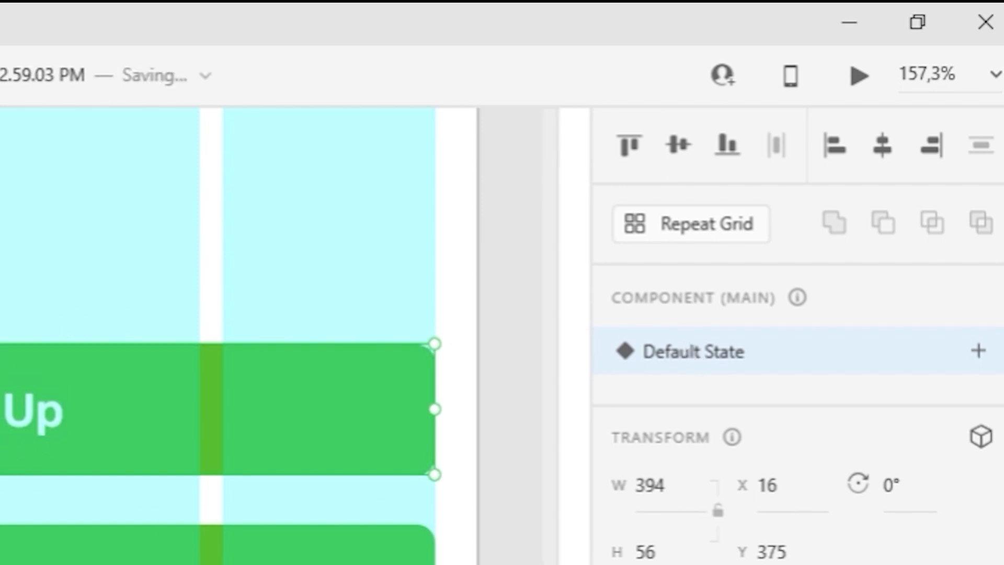
Add a Hover State to the upper "Sign Up" component, keeping the suggested state name.
left_click(979, 352)
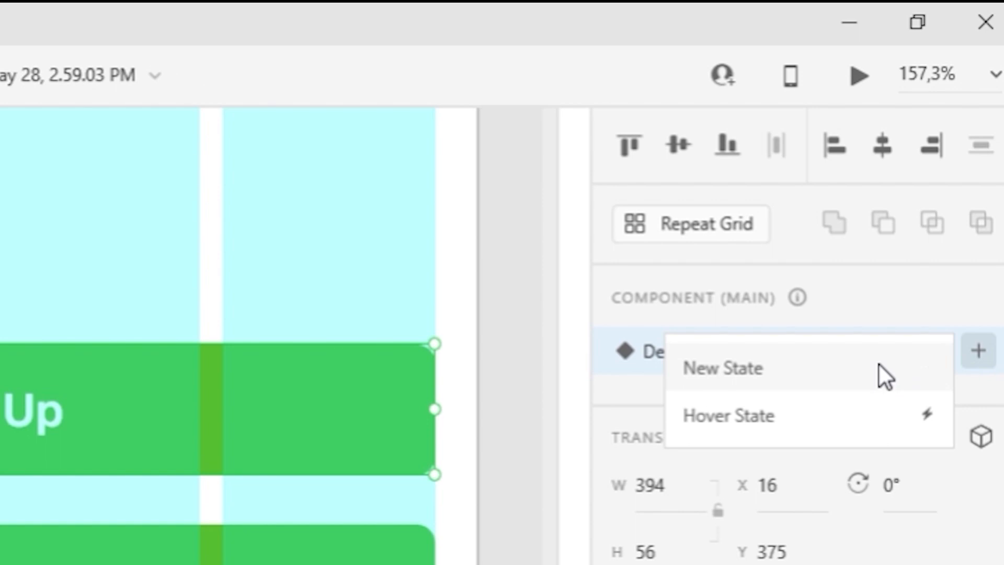
left_click(736, 420)
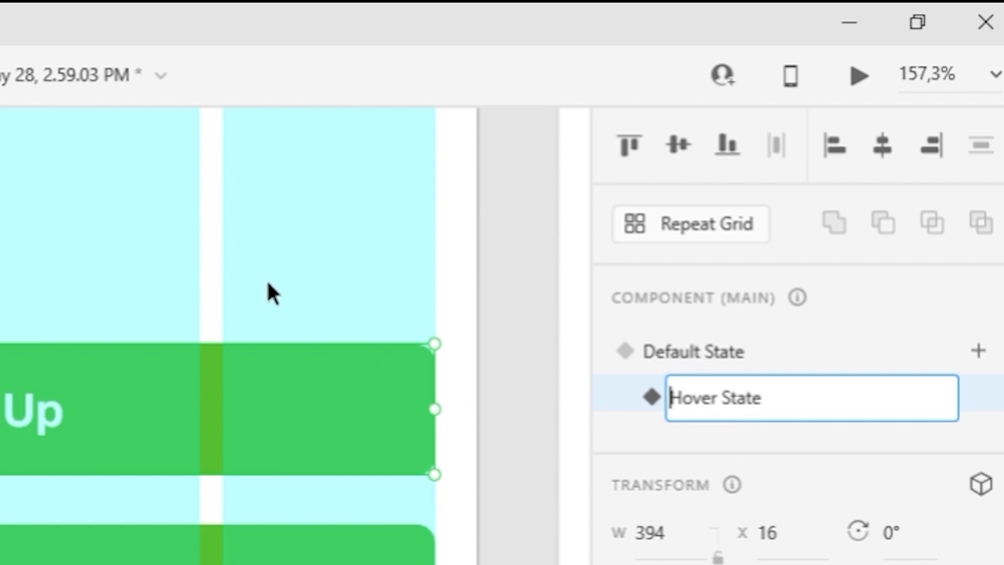
left_click(657, 403)
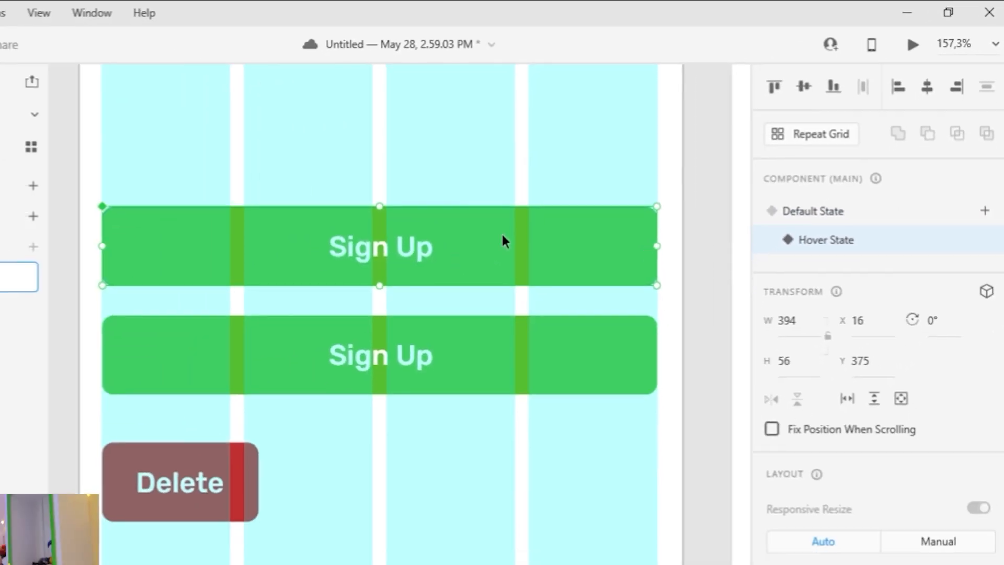
In the Hover State, enable a green border of size 1 on the button's rectangle and turn off its fill.
double_click(305, 329)
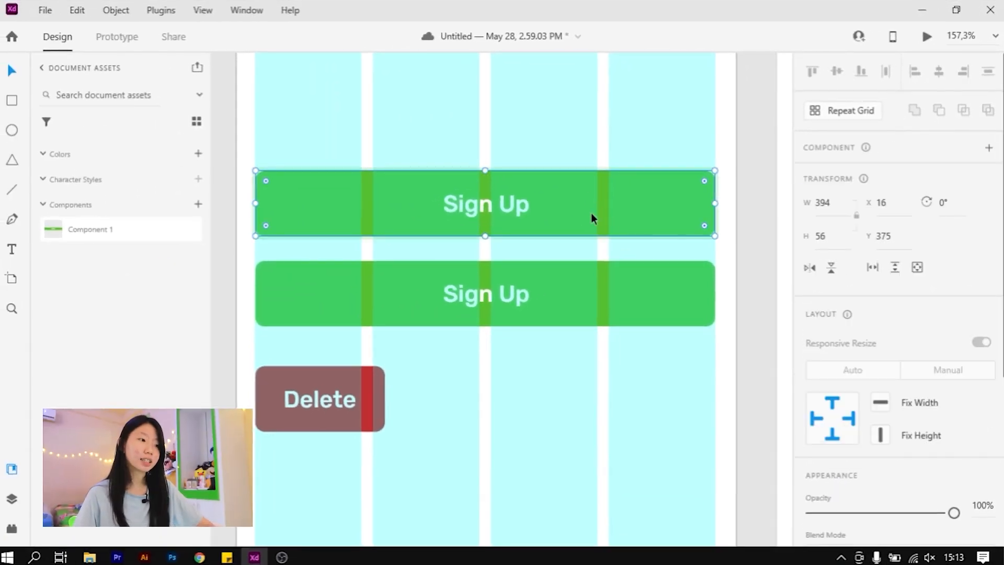
scroll(998, 474, "down", 5)
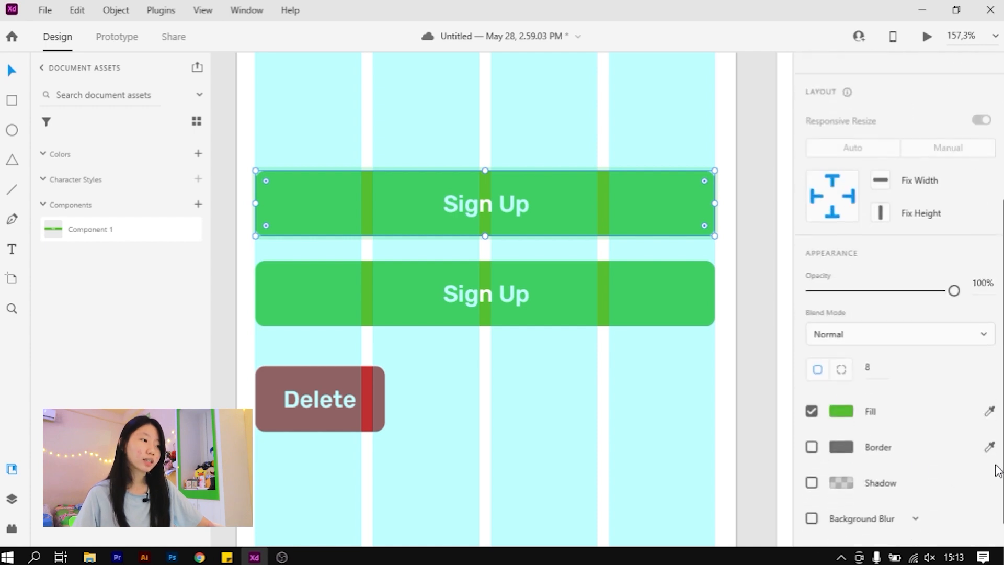
left_click(812, 447)
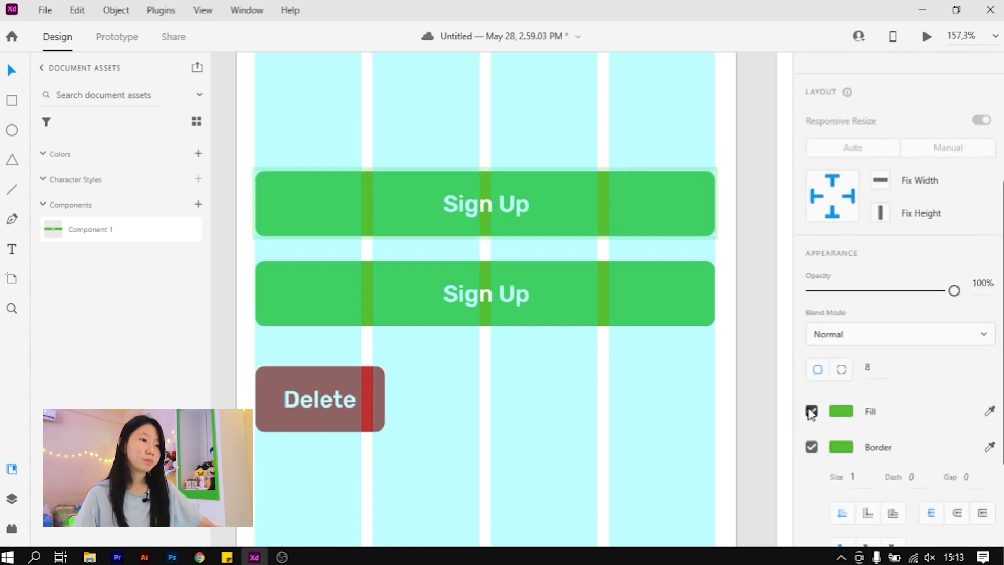
left_click(812, 412)
Change the fill of the Hover State's "Sign Up" text to the saved green swatch.
left_click(478, 205)
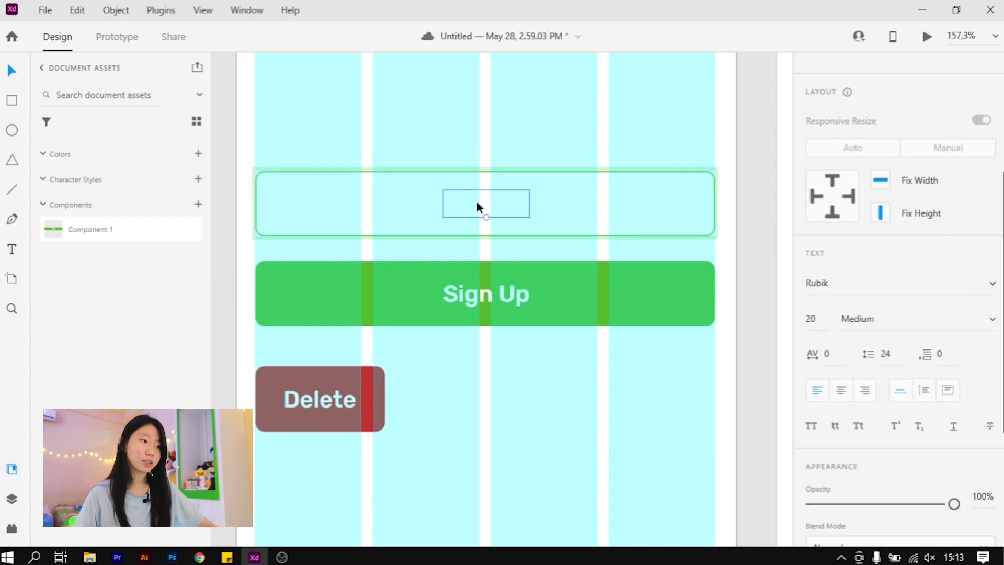
scroll(971, 396, "down", 4)
left_click(841, 377)
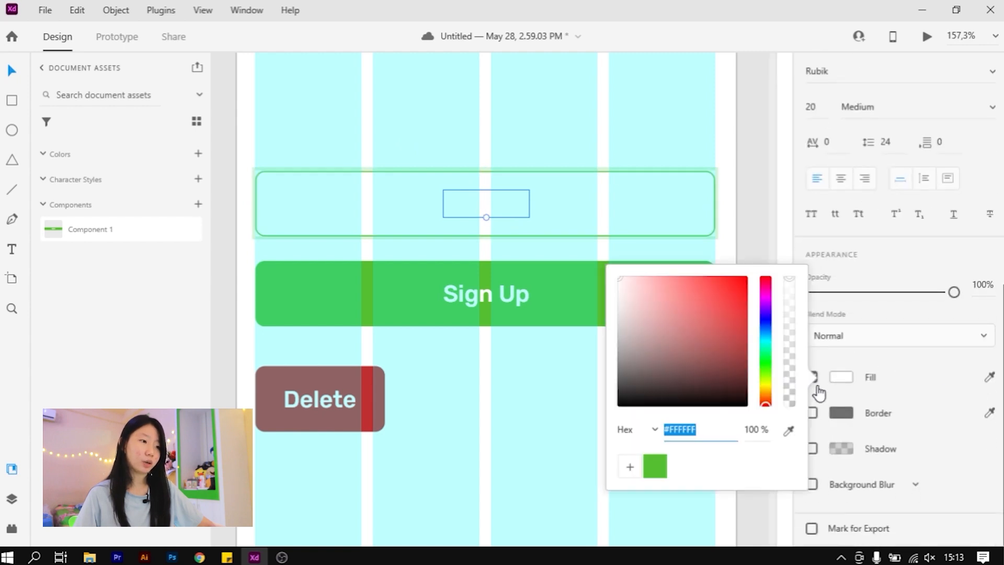
left_click(655, 466)
left_click(565, 417)
scroll(526, 240, "up", 1)
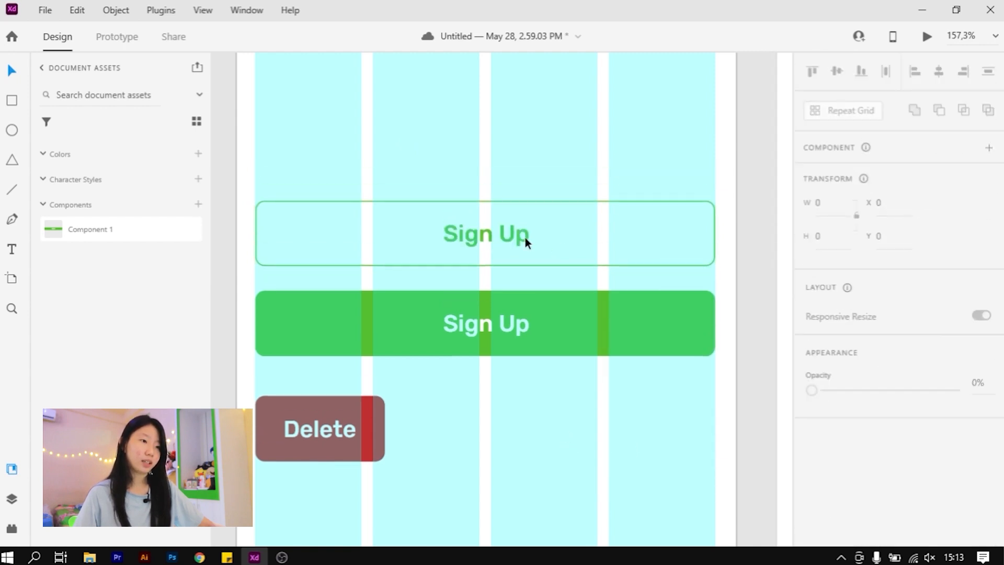
Compare the upper "Sign Up" component's Default State and Hover State, leaving the Default State active.
left_click(527, 242)
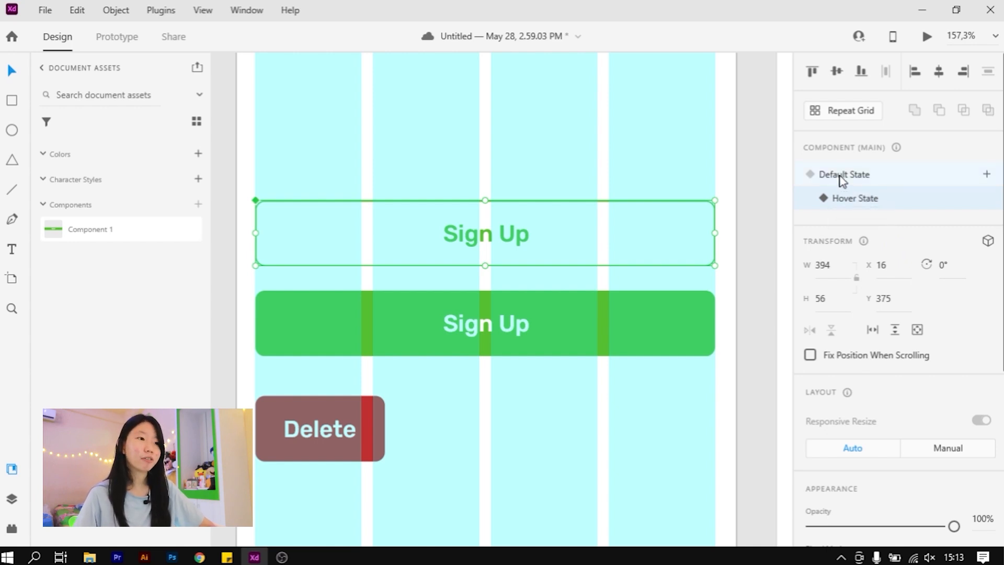
left_click(843, 180)
left_click(853, 204)
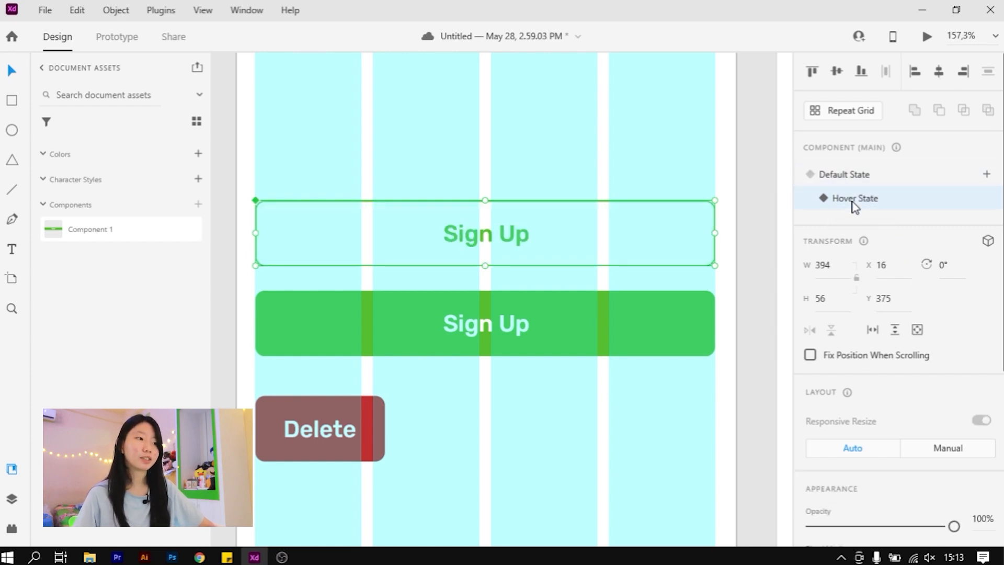
left_click(839, 178)
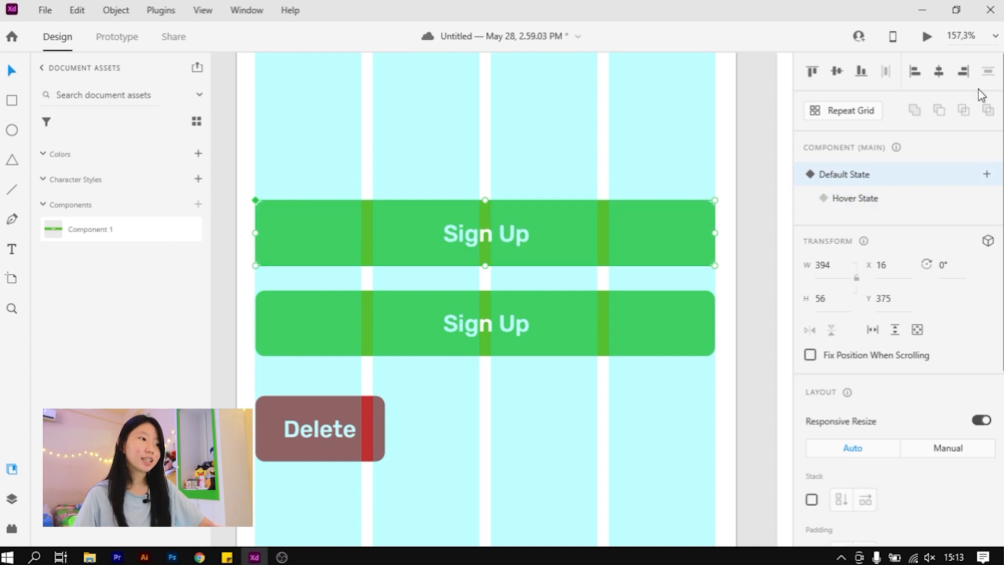
Preview the artboard in a maximized window to check the "Sign Up" button's hover effect, then close the preview.
left_click(927, 36)
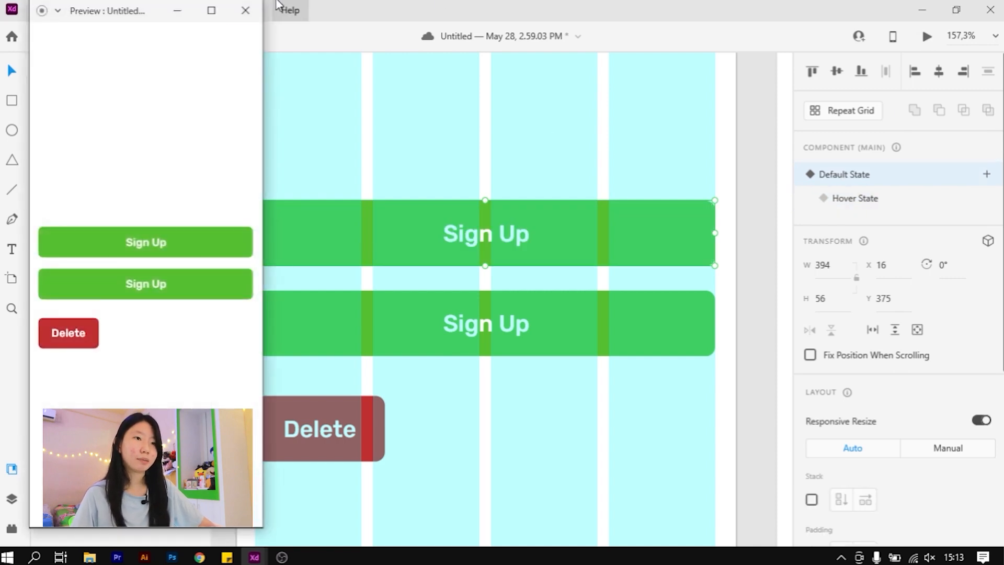
left_click(209, 11)
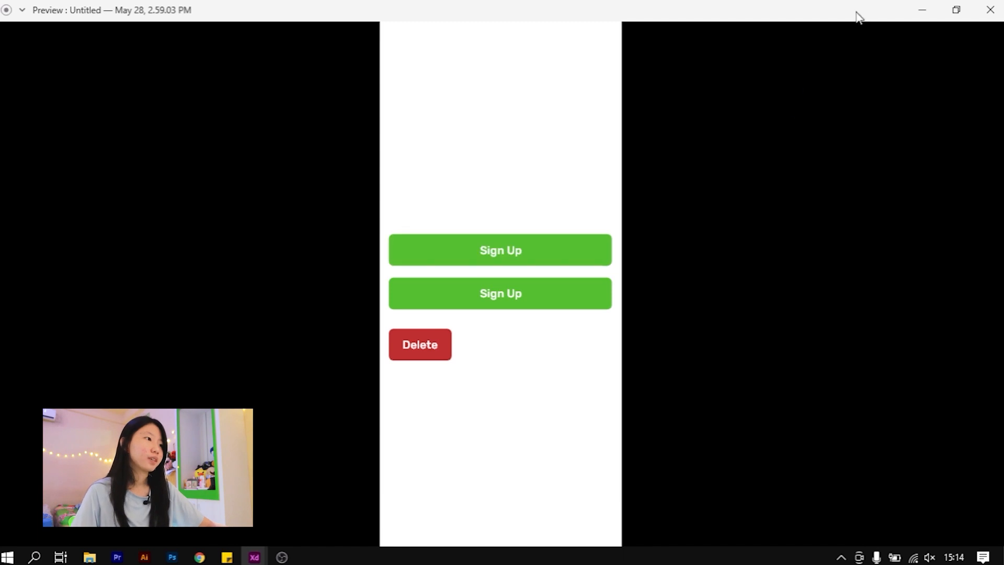
left_click(991, 10)
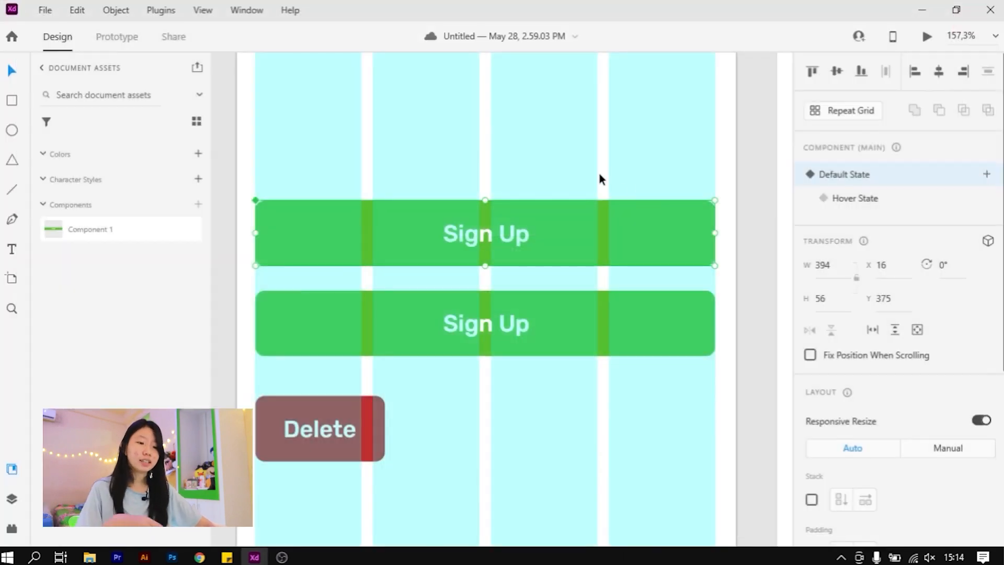
scroll(467, 251, "down", 5)
left_click(512, 183)
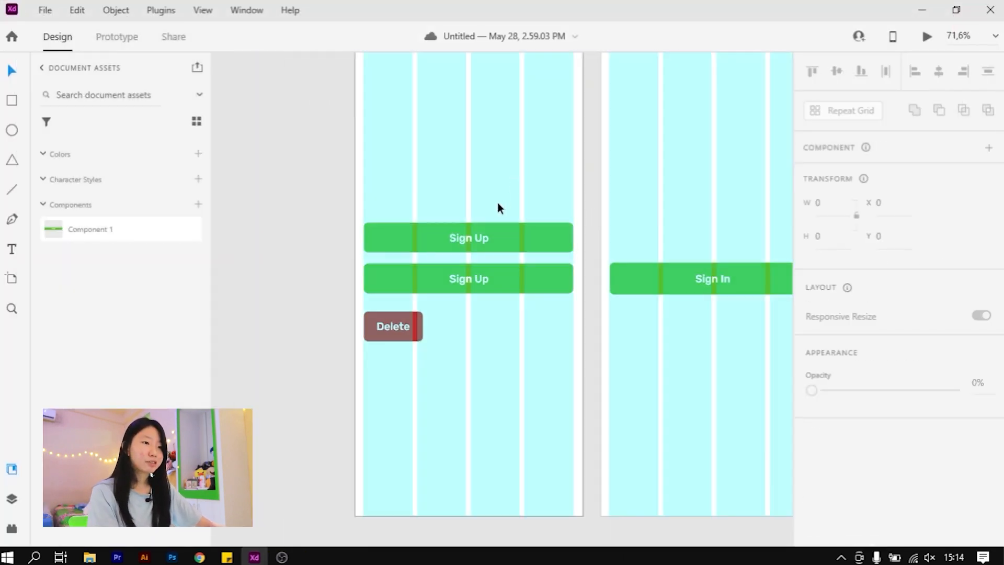
scroll(497, 208, "up", 5)
scroll(465, 177, "down", 2)
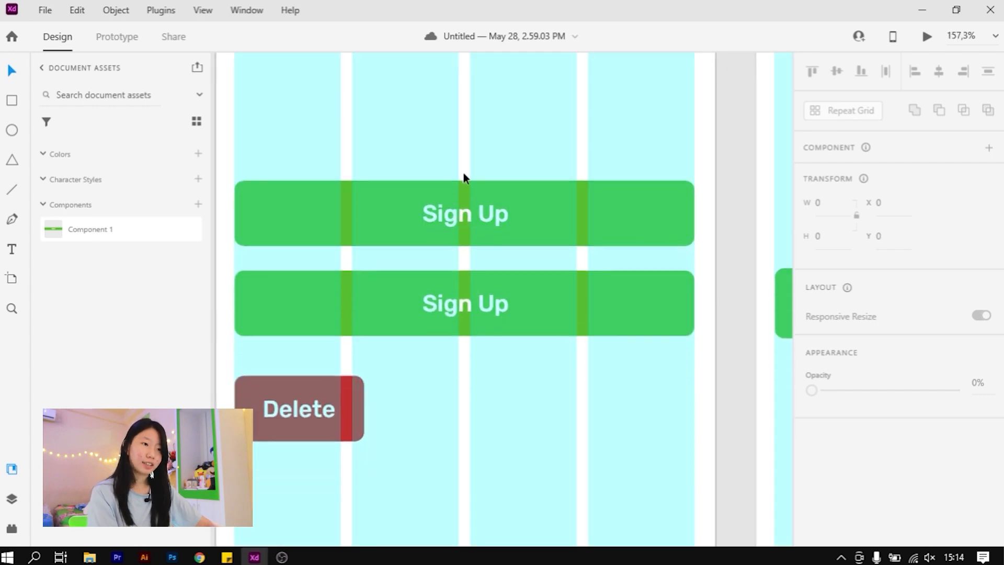
left_click(467, 169)
left_click(438, 119)
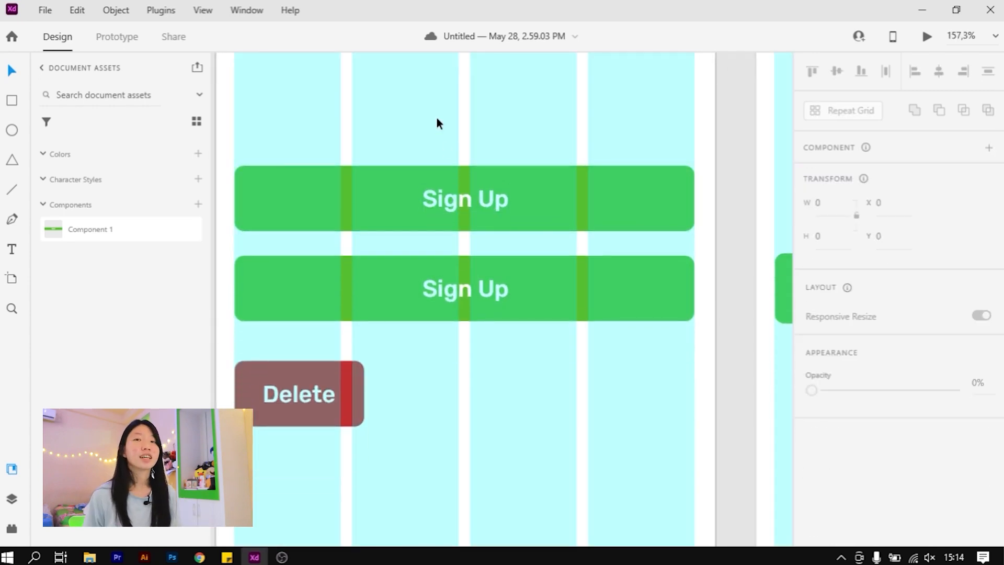